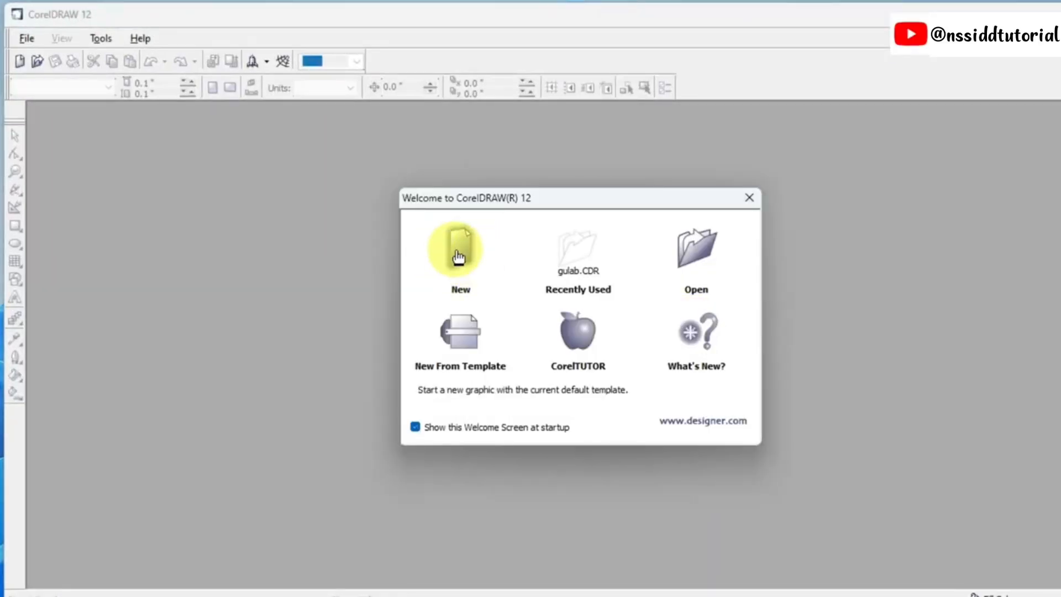
Step: Create a new blank graphic from the default template
{"action": "left_click", "coordinate": [459, 254]}
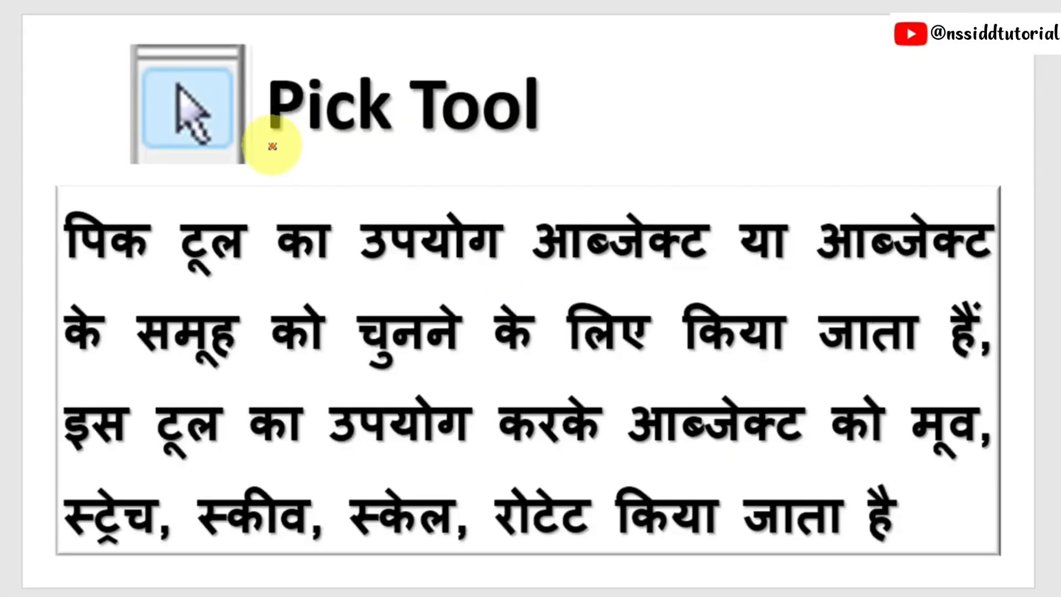
{"action": "left_click_drag", "start_coordinate": [269, 145], "coordinate": [531, 142]}
{"action": "left_click_drag", "start_coordinate": [464, 151], "coordinate": [532, 151]}
{"action": "left_click_drag", "start_coordinate": [386, 157], "coordinate": [431, 147]}
{"action": "left_click_drag", "start_coordinate": [306, 158], "coordinate": [351, 143]}
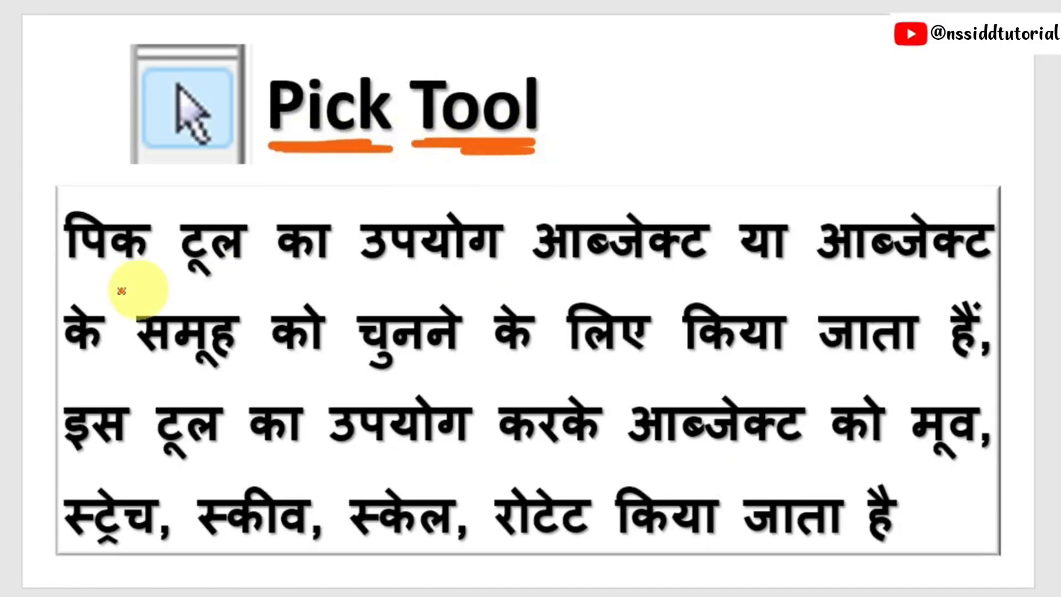
{"action": "left_click_drag", "start_coordinate": [98, 275], "coordinate": [224, 274]}
{"action": "left_click_drag", "start_coordinate": [308, 268], "coordinate": [1031, 253]}
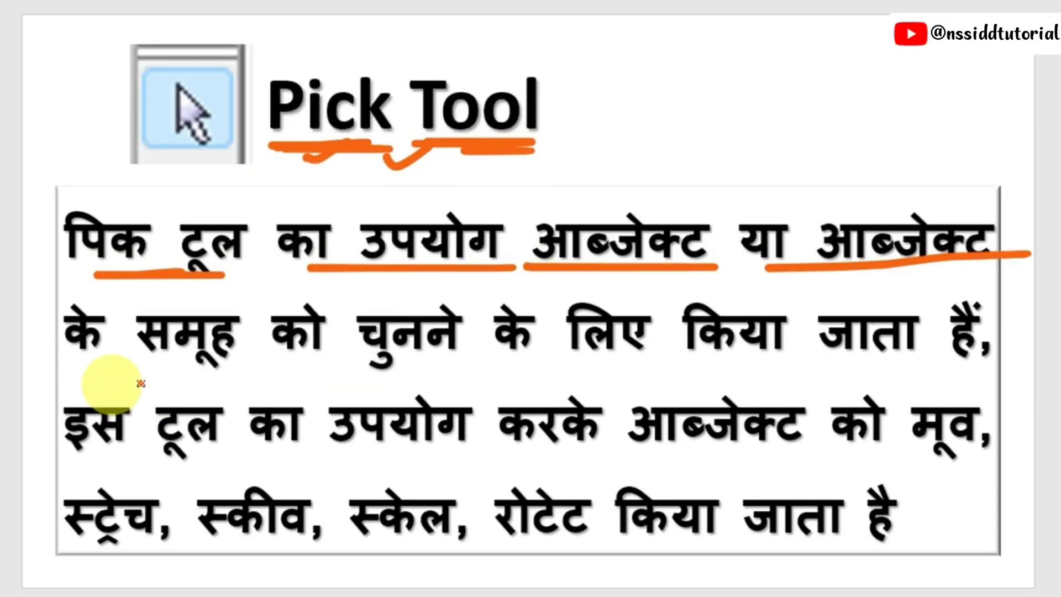
{"action": "left_click_drag", "start_coordinate": [115, 382], "coordinate": [478, 385]}
{"action": "left_click_drag", "start_coordinate": [477, 385], "coordinate": [317, 387]}
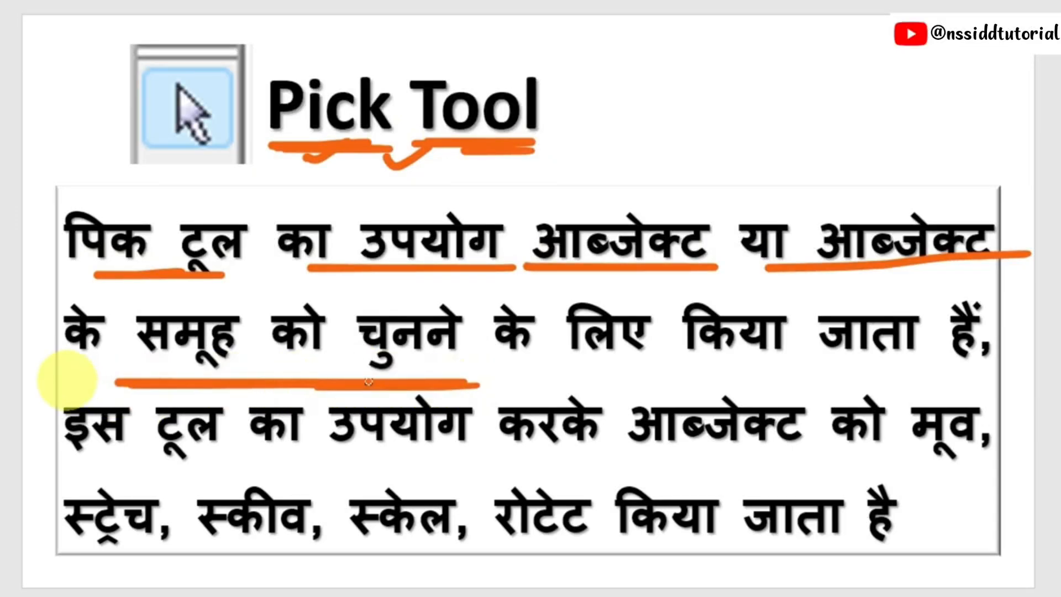
{"action": "left_click_drag", "start_coordinate": [218, 456], "coordinate": [462, 455]}
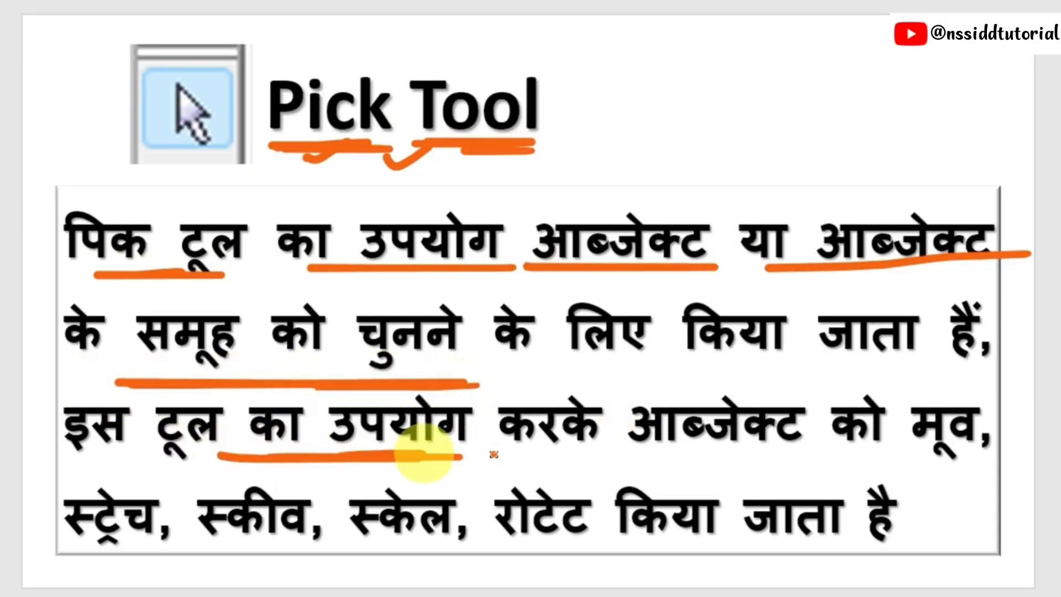
{"action": "mouse_move", "coordinate": [575, 440]}
{"action": "left_mouse_down"}
{"action": "mouse_move", "coordinate": [840, 440]}
{"action": "mouse_move", "coordinate": [933, 461]}
{"action": "mouse_move", "coordinate": [910, 462]}
{"action": "left_mouse_up"}
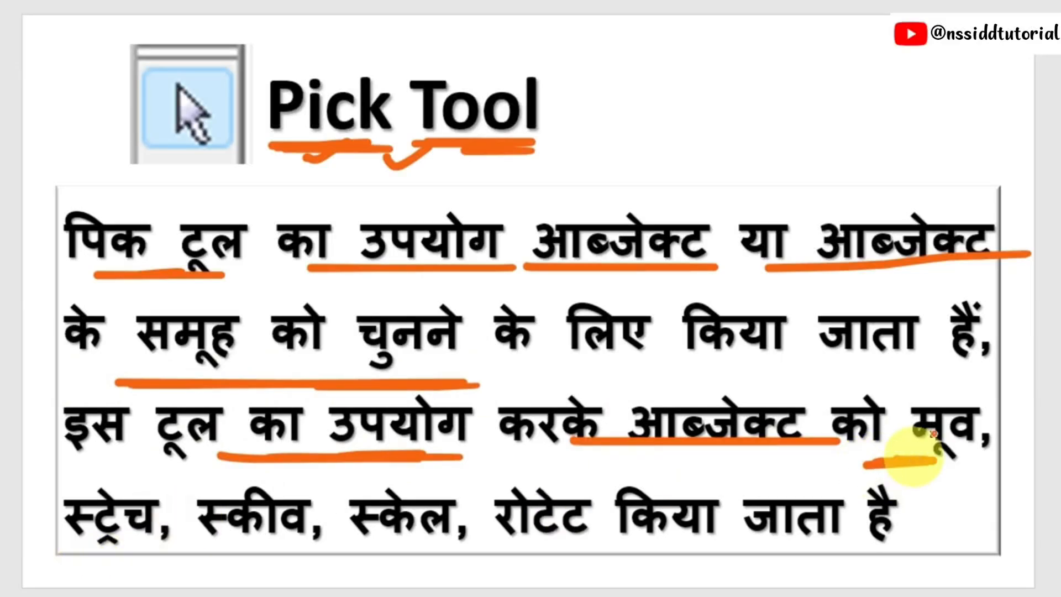
{"action": "mouse_move", "coordinate": [956, 397]}
{"action": "left_mouse_down"}
{"action": "mouse_move", "coordinate": [886, 402]}
{"action": "mouse_move", "coordinate": [994, 425]}
{"action": "left_mouse_up"}
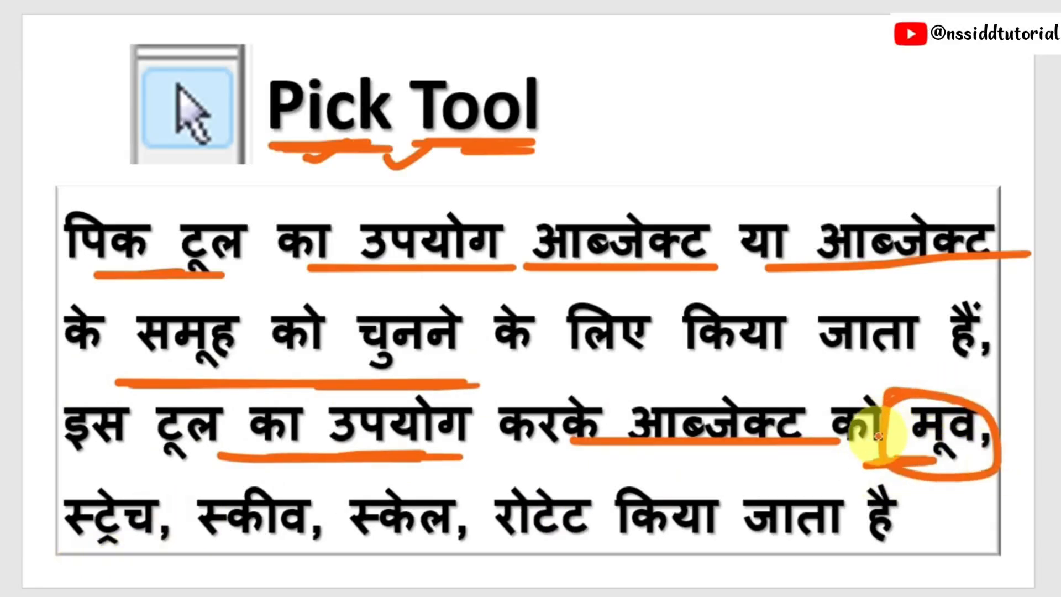
{"action": "left_click_drag", "start_coordinate": [55, 557], "coordinate": [457, 552]}
{"action": "mouse_move", "coordinate": [553, 475]}
{"action": "left_mouse_down"}
{"action": "mouse_move", "coordinate": [486, 480]}
{"action": "mouse_move", "coordinate": [549, 462]}
{"action": "left_mouse_up"}
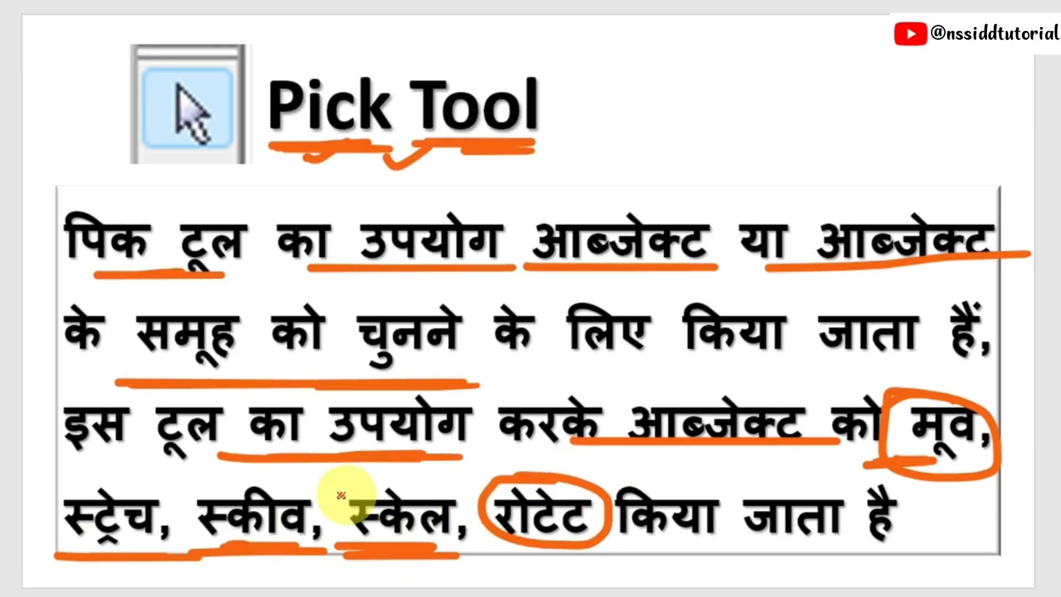
{"action": "mouse_move", "coordinate": [332, 491]}
{"action": "left_mouse_down"}
{"action": "mouse_move", "coordinate": [213, 482]}
{"action": "mouse_move", "coordinate": [318, 508]}
{"action": "mouse_move", "coordinate": [331, 486]}
{"action": "left_mouse_up"}
{"action": "mouse_move", "coordinate": [751, 541]}
{"action": "left_mouse_down"}
{"action": "mouse_move", "coordinate": [758, 559]}
{"action": "mouse_move", "coordinate": [837, 531]}
{"action": "left_mouse_up"}
{"action": "left_click_drag", "start_coordinate": [741, 560], "coordinate": [839, 550]}
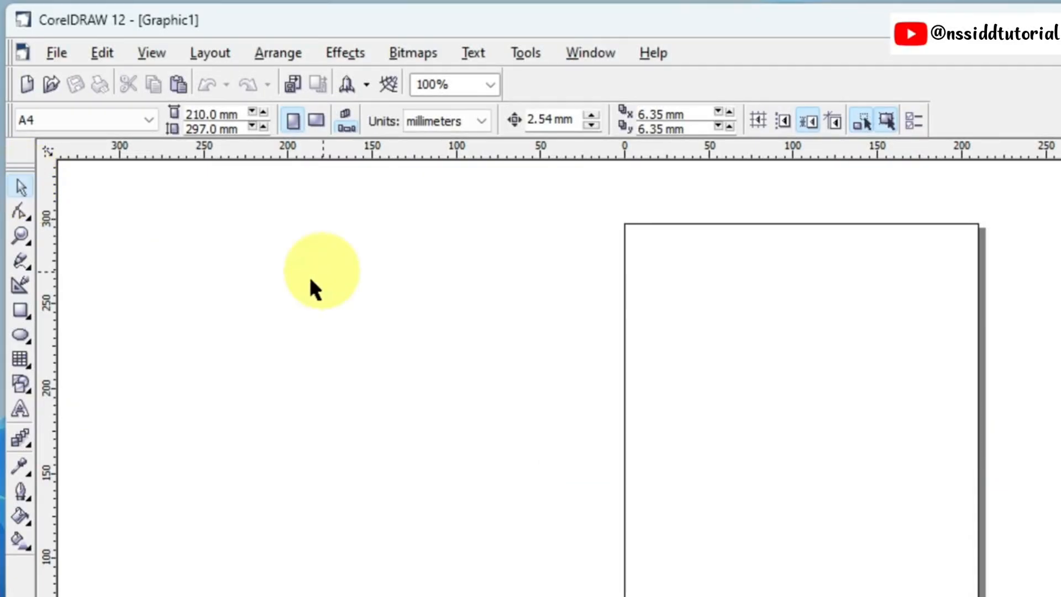
Step: Draw a rectangle about 240 mm wide and 130 mm high across the page's left edge
{"action": "left_click", "coordinate": [21, 310]}
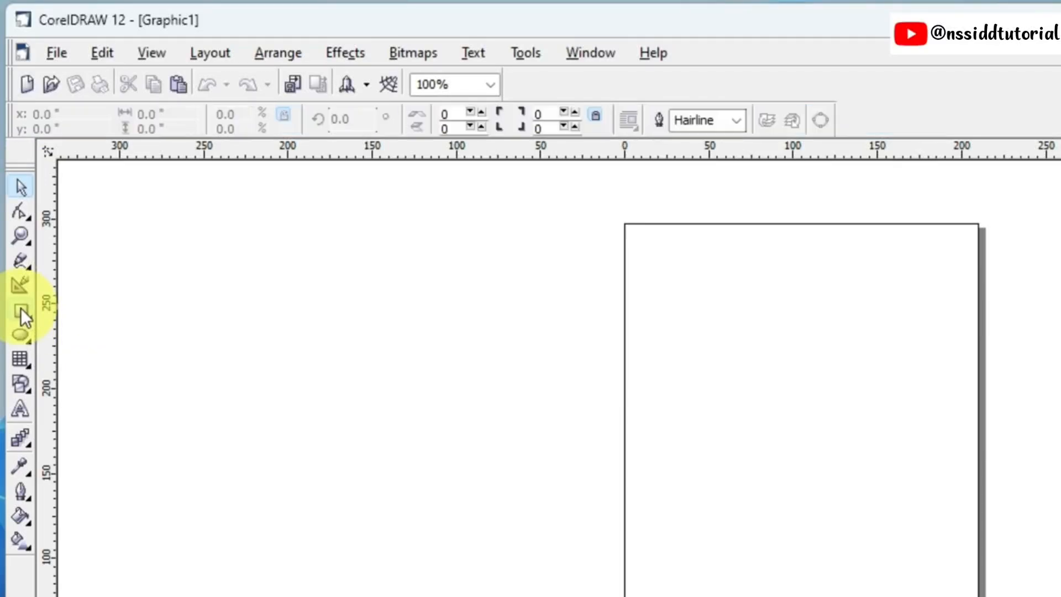
{"action": "left_click_drag", "start_coordinate": [374, 262], "coordinate": [778, 482]}
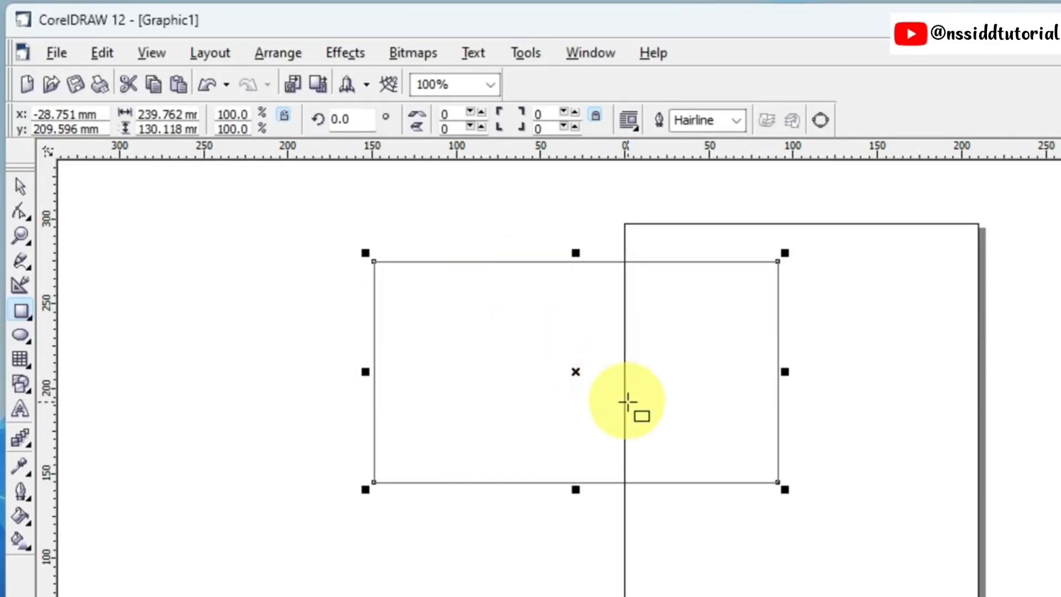
Step: Move the rectangle with the Pick tool onto the page and back so it lies mostly left of the page, keeping it selected
{"action": "left_click", "coordinate": [25, 193]}
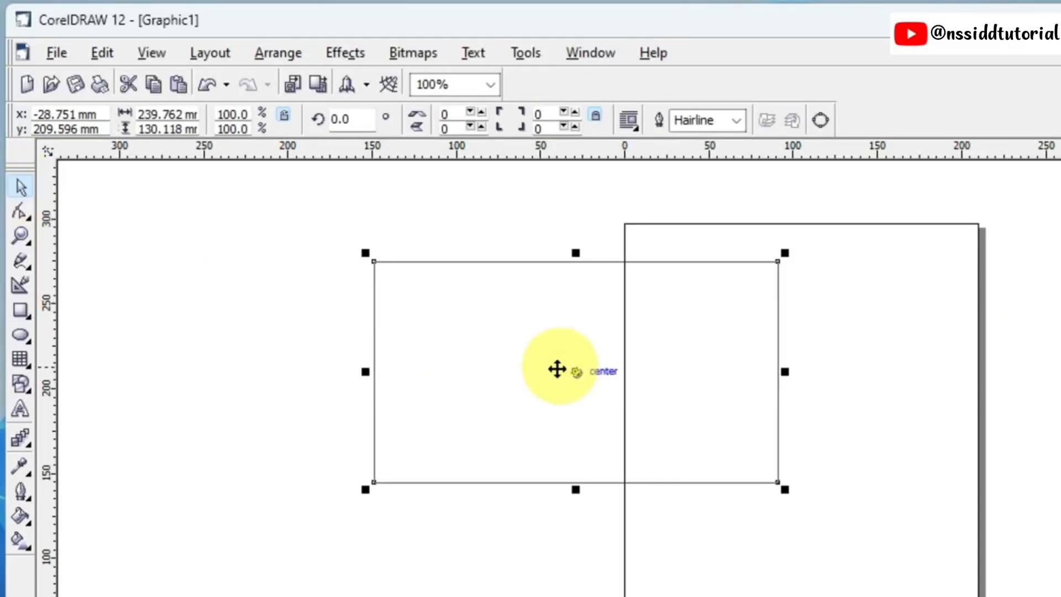
{"action": "left_click_drag", "start_coordinate": [556, 367], "coordinate": [759, 298]}
{"action": "left_click_drag", "start_coordinate": [678, 316], "coordinate": [375, 395]}
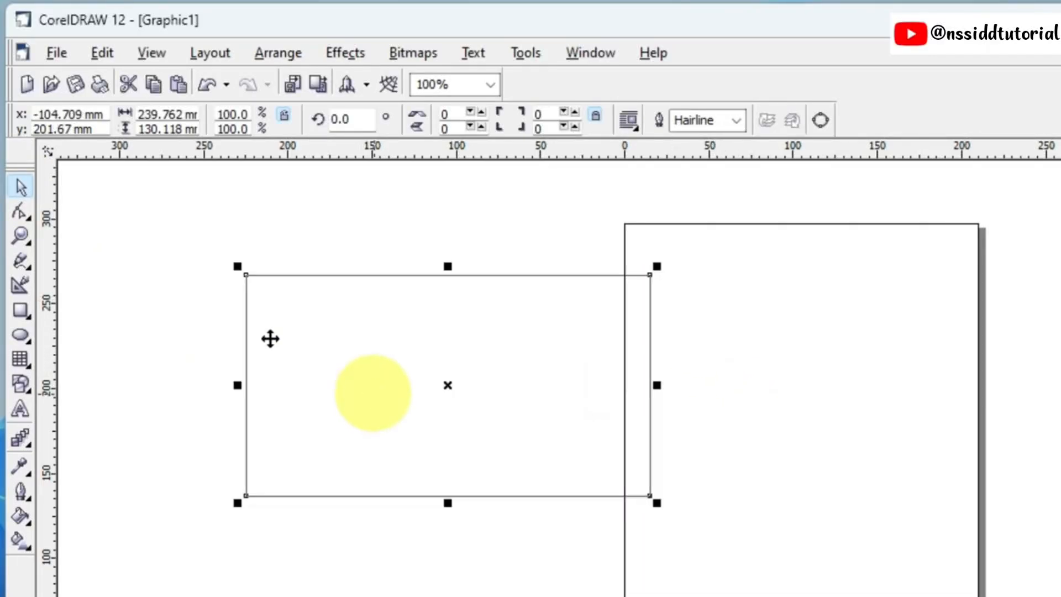
{"action": "left_click", "coordinate": [19, 185]}
{"action": "left_click", "coordinate": [302, 327]}
{"action": "left_click", "coordinate": [378, 347]}
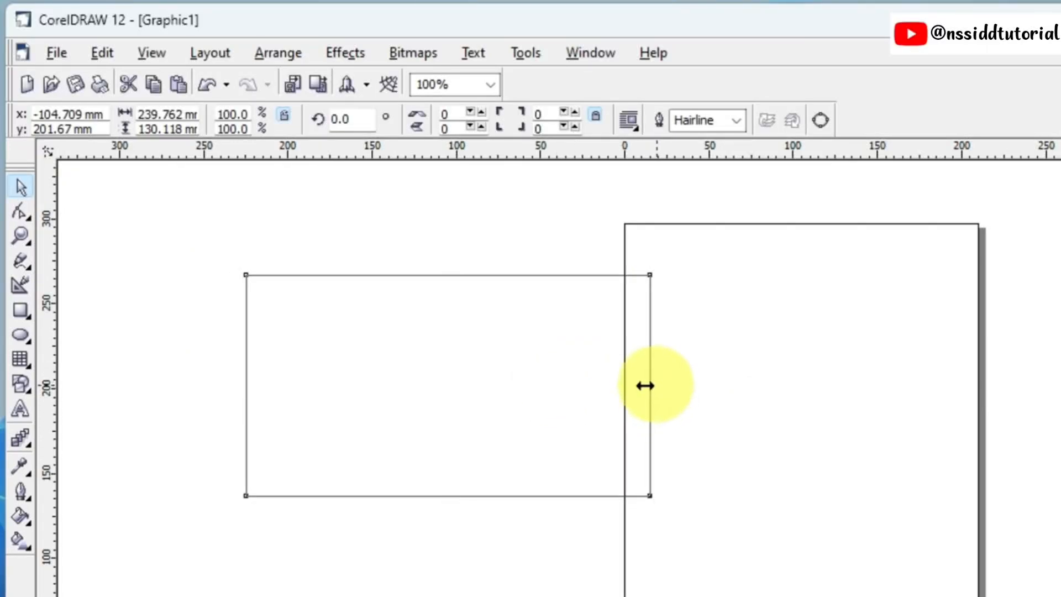
Step: Stretch and scale the rectangle from its sides and corner to about 196 mm wide and 126 mm high
{"action": "left_click_drag", "start_coordinate": [645, 386], "coordinate": [754, 381]}
{"action": "mouse_move", "coordinate": [499, 265]}
{"action": "left_mouse_down"}
{"action": "mouse_move", "coordinate": [494, 190]}
{"action": "mouse_move", "coordinate": [501, 274]}
{"action": "left_mouse_up"}
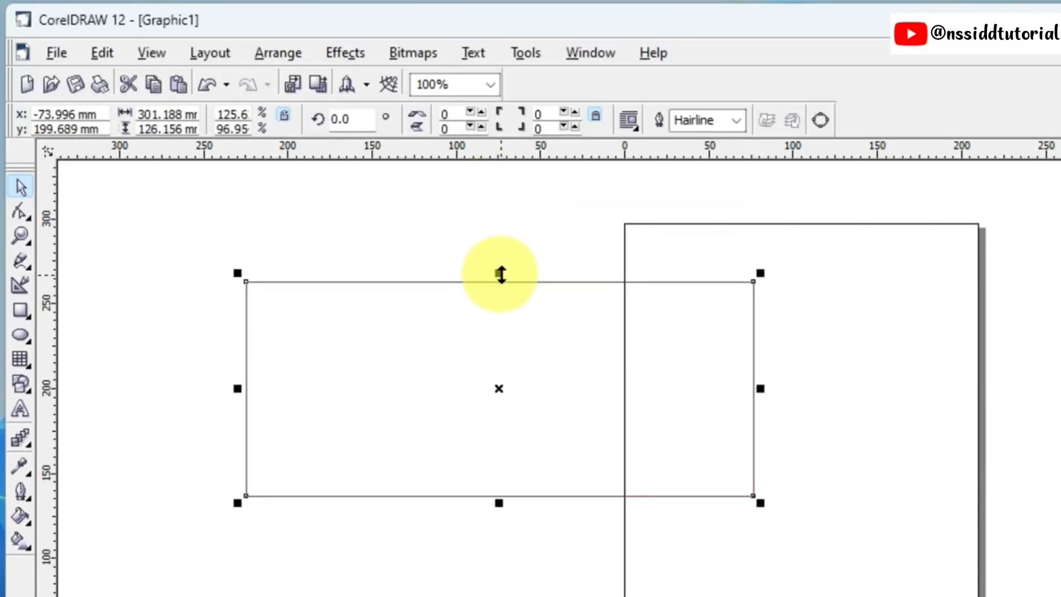
{"action": "left_click_drag", "start_coordinate": [760, 502], "coordinate": [569, 492]}
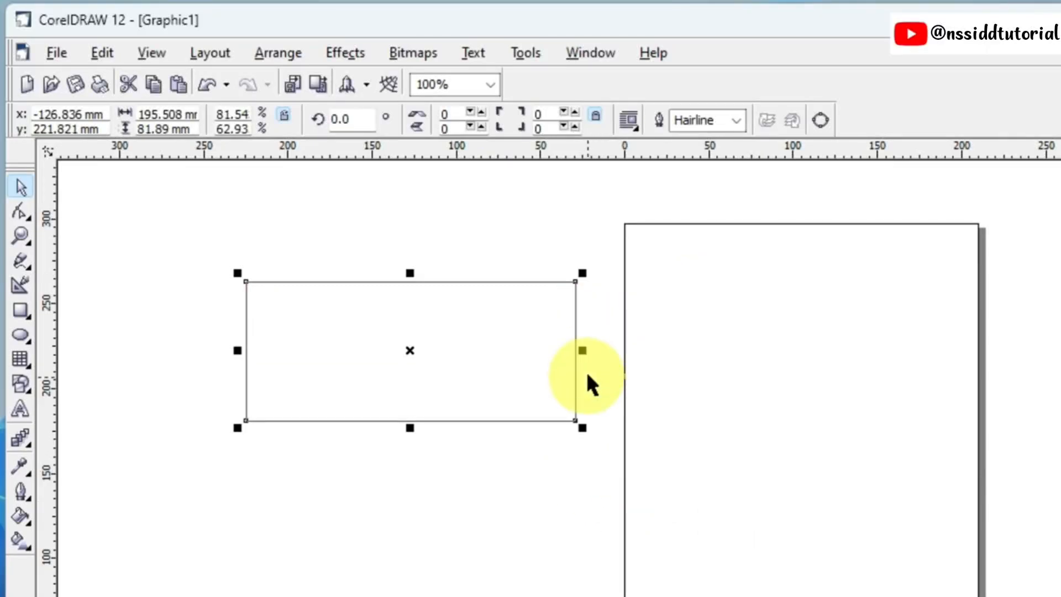
{"action": "left_click_drag", "start_coordinate": [580, 427], "coordinate": [758, 585]}
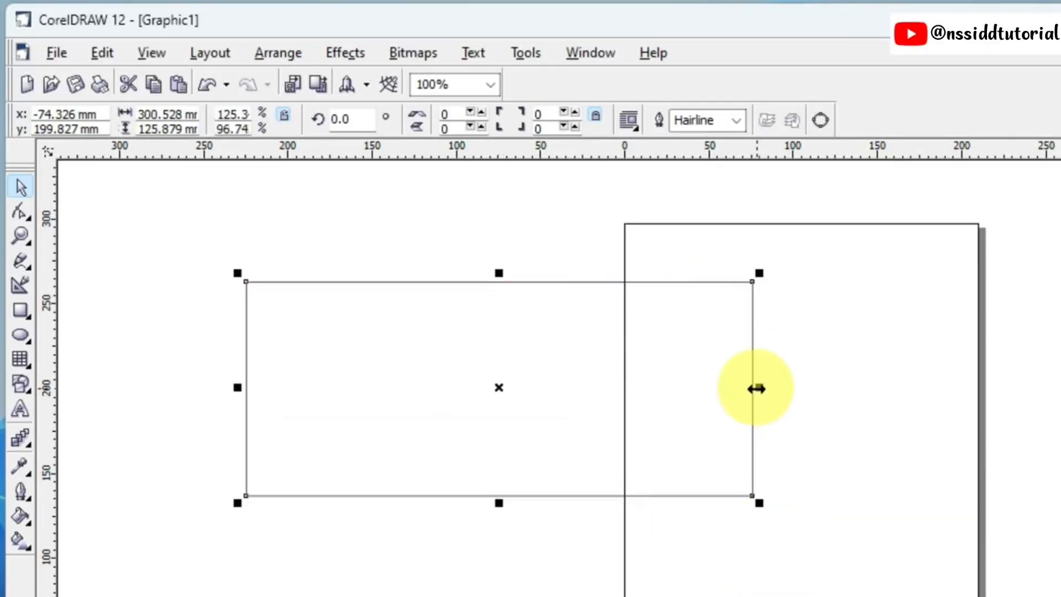
{"action": "left_click_drag", "start_coordinate": [756, 388], "coordinate": [577, 420]}
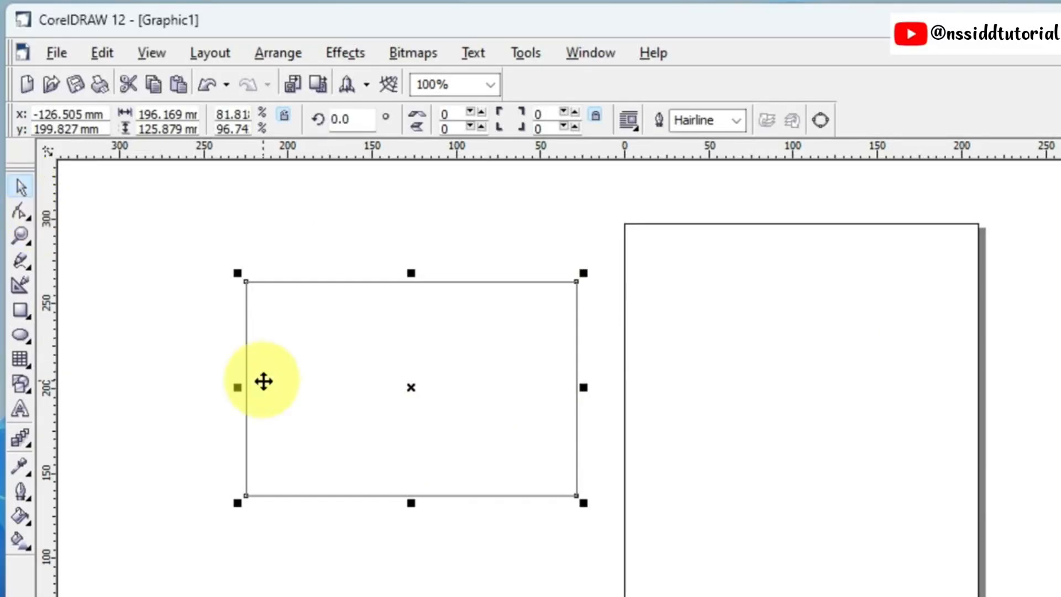
Step: Activate the Ellipse tool, return to the Pick tool, and move the rectangle onto the page
{"action": "left_click", "coordinate": [19, 335]}
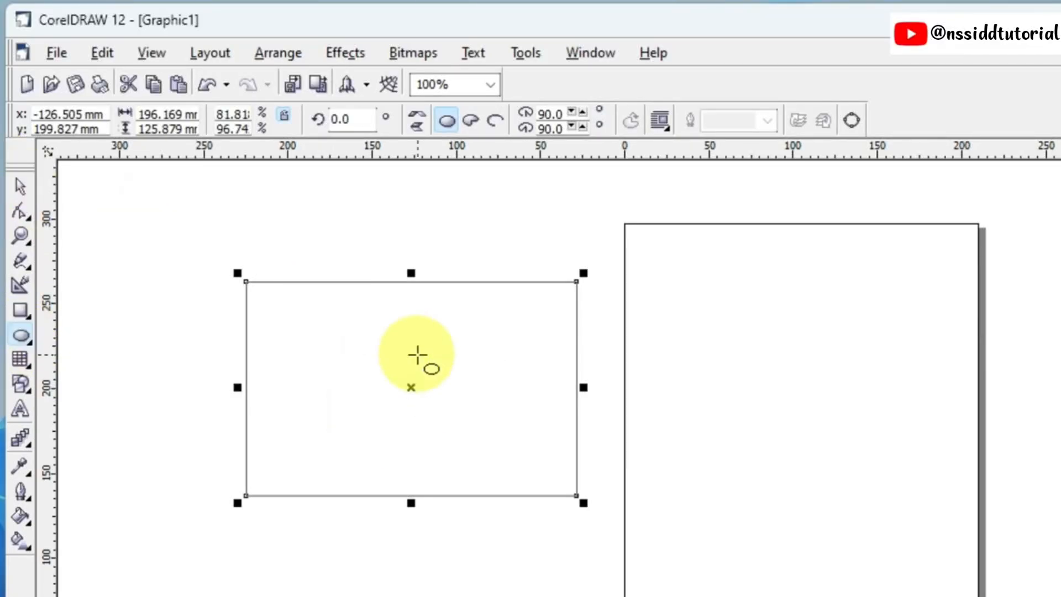
{"action": "key", "text": "space"}
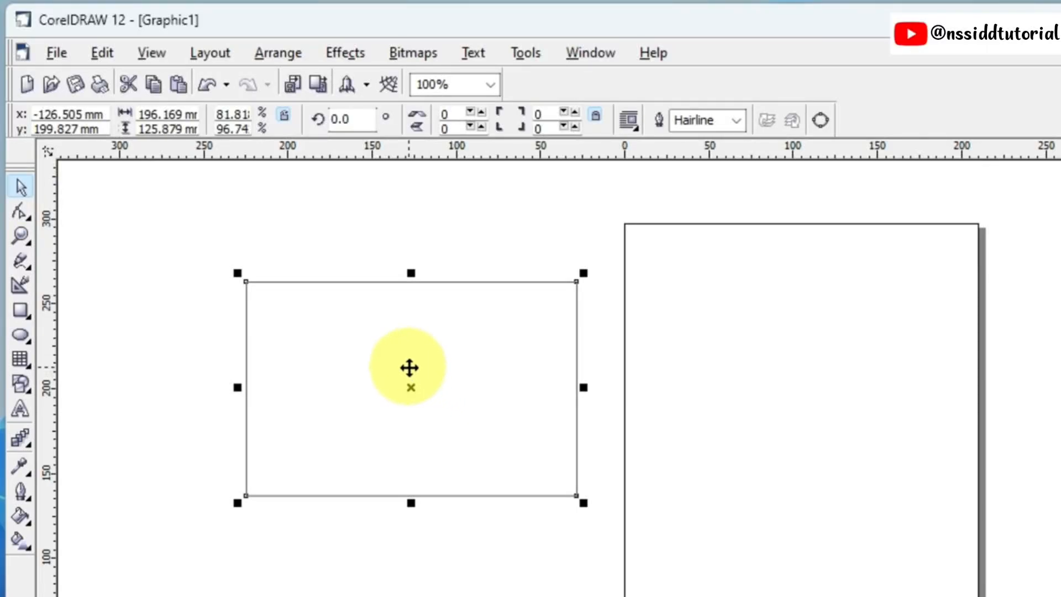
{"action": "left_click_drag", "start_coordinate": [414, 412], "coordinate": [749, 398]}
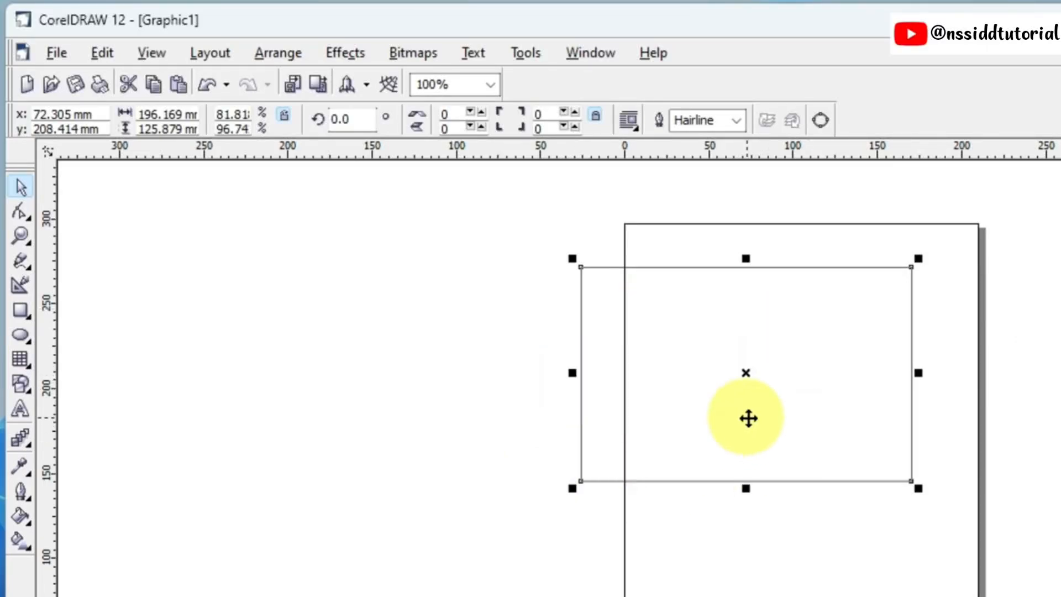
Step: Rotate the rectangle clockwise about its centre to about 326 degrees and undo the rotation
{"action": "left_click", "coordinate": [743, 374]}
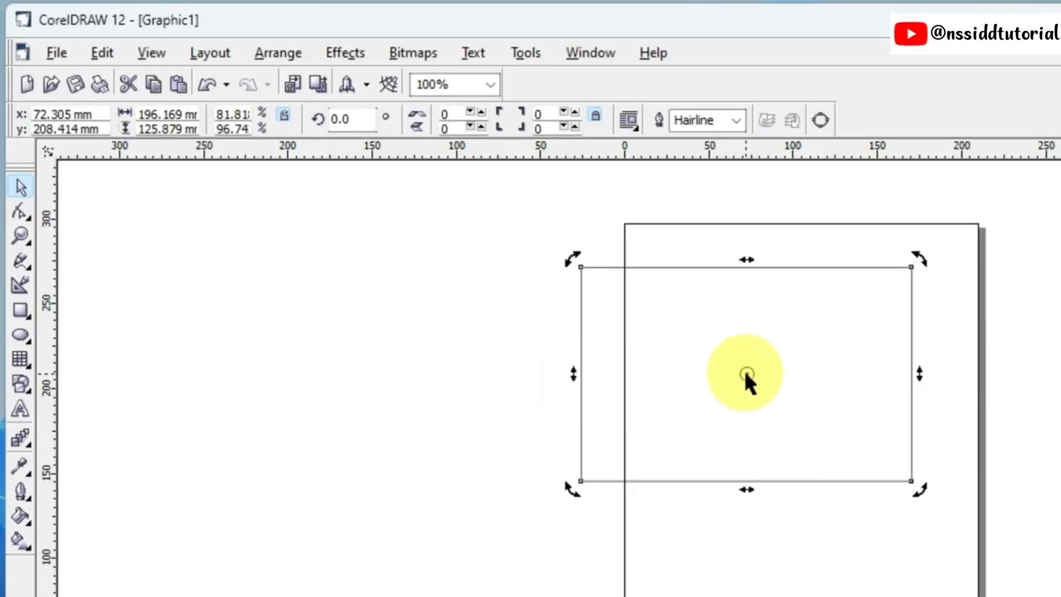
{"action": "left_click_drag", "start_coordinate": [923, 256], "coordinate": [955, 376]}
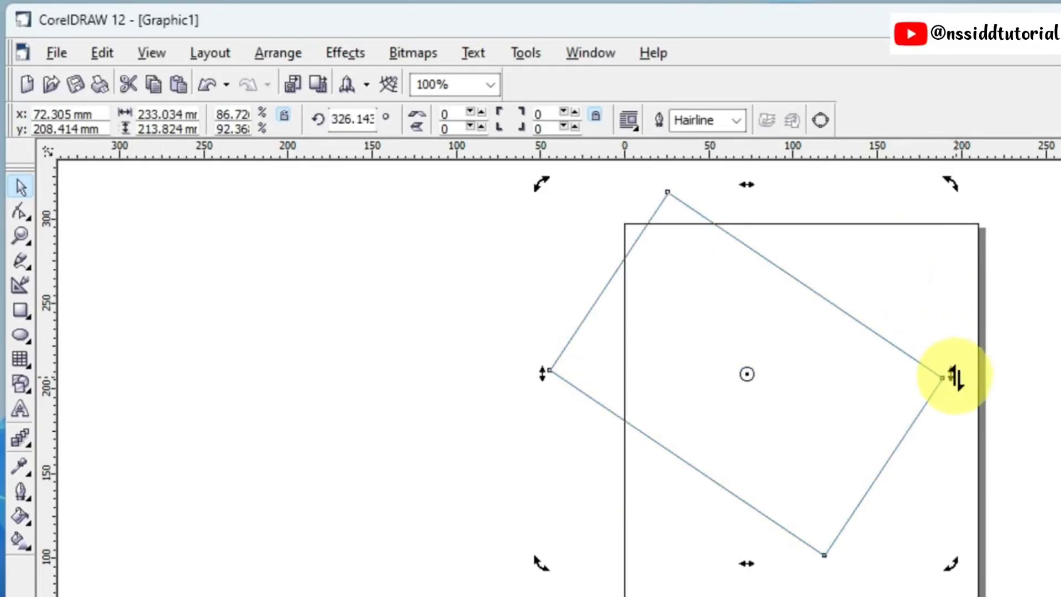
{"action": "key", "text": "ctrl+z"}
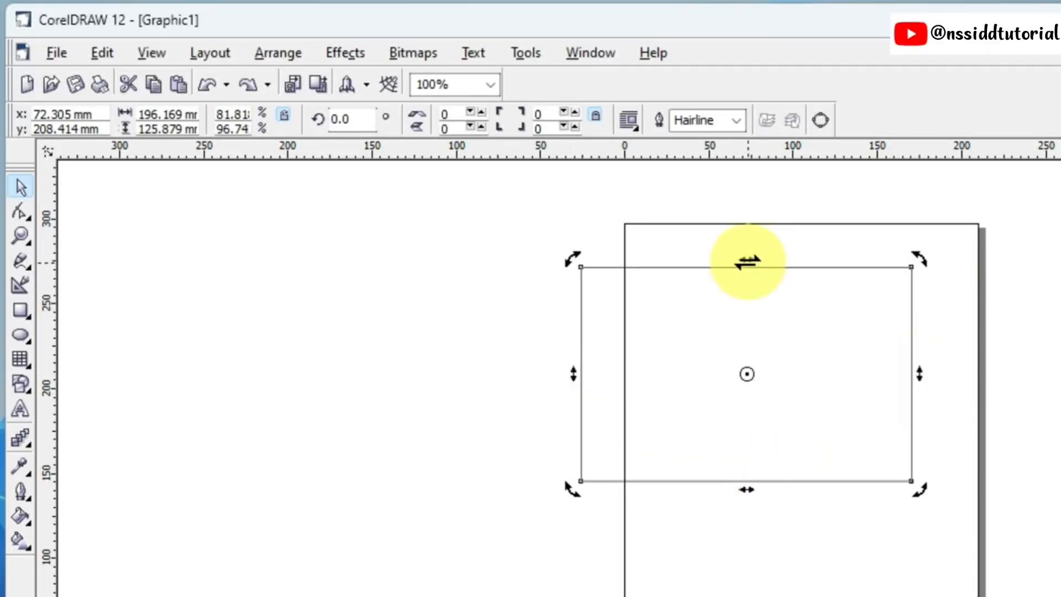
Step: Skew the rectangle horizontally and vertically into a slanted parallelogram and move it across the page's left edge
{"action": "left_click_drag", "start_coordinate": [748, 261], "coordinate": [867, 268]}
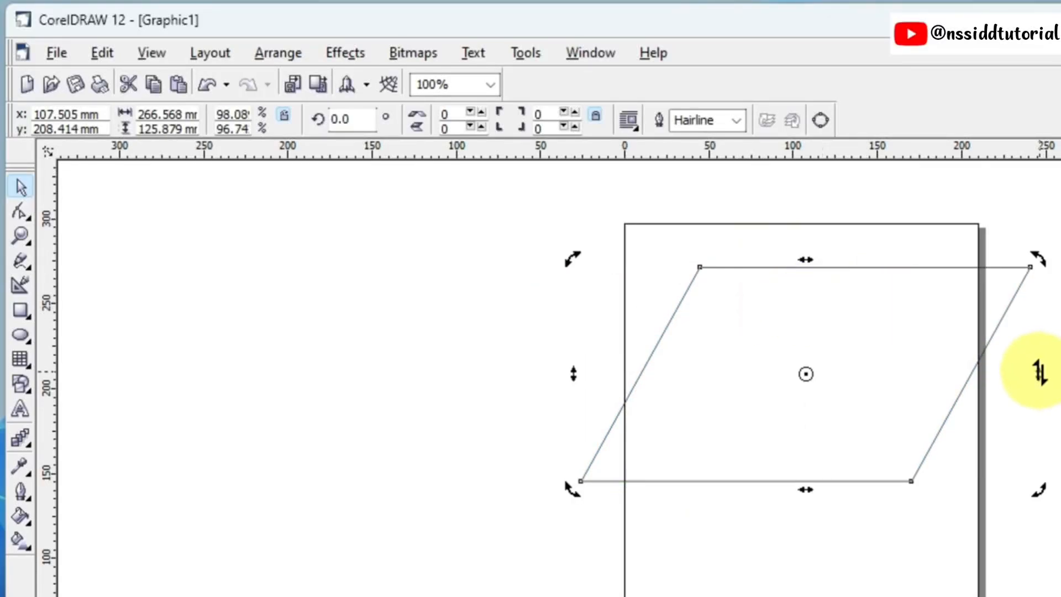
{"action": "left_click_drag", "start_coordinate": [1040, 371], "coordinate": [1039, 438]}
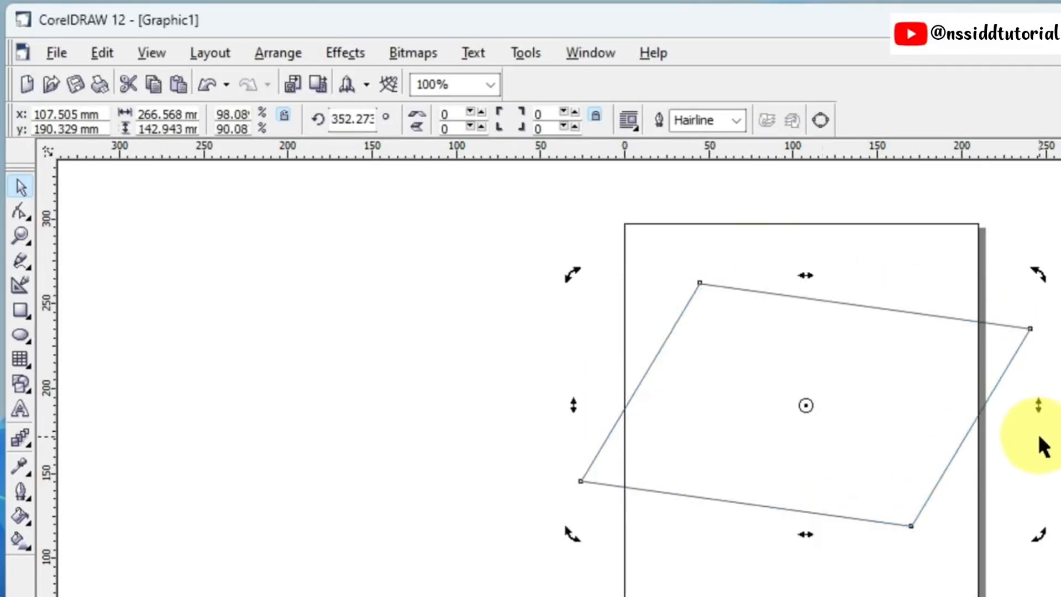
{"action": "left_click_drag", "start_coordinate": [805, 275], "coordinate": [877, 276]}
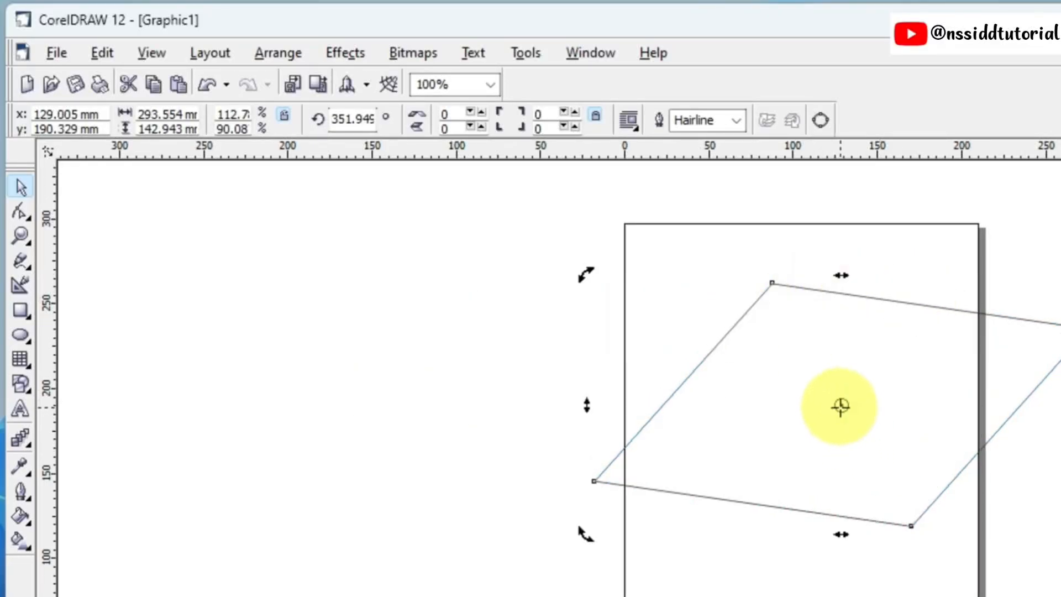
{"action": "left_click", "coordinate": [785, 409]}
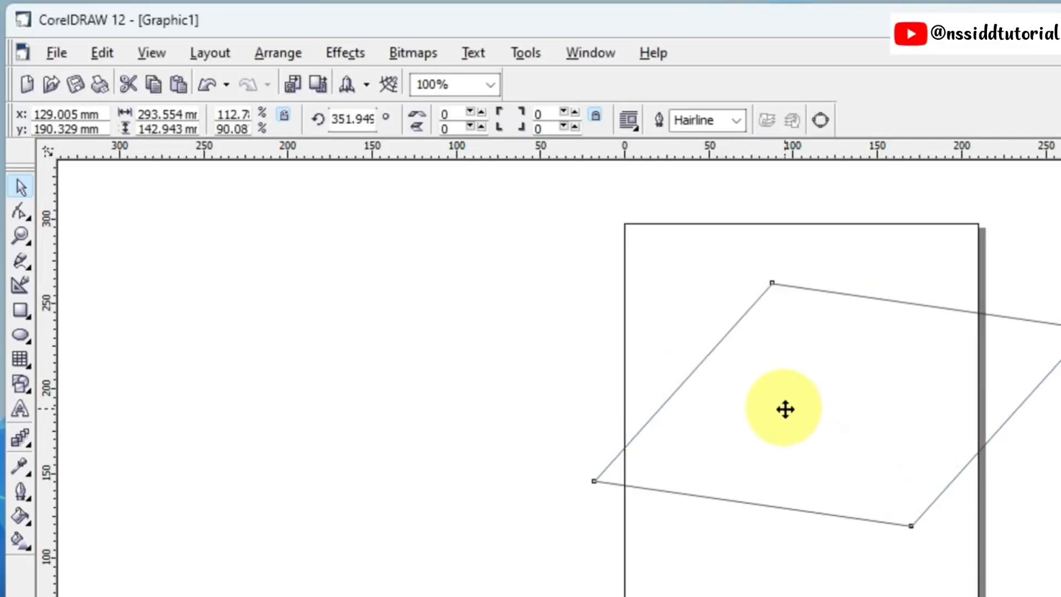
{"action": "left_click_drag", "start_coordinate": [842, 403], "coordinate": [517, 387]}
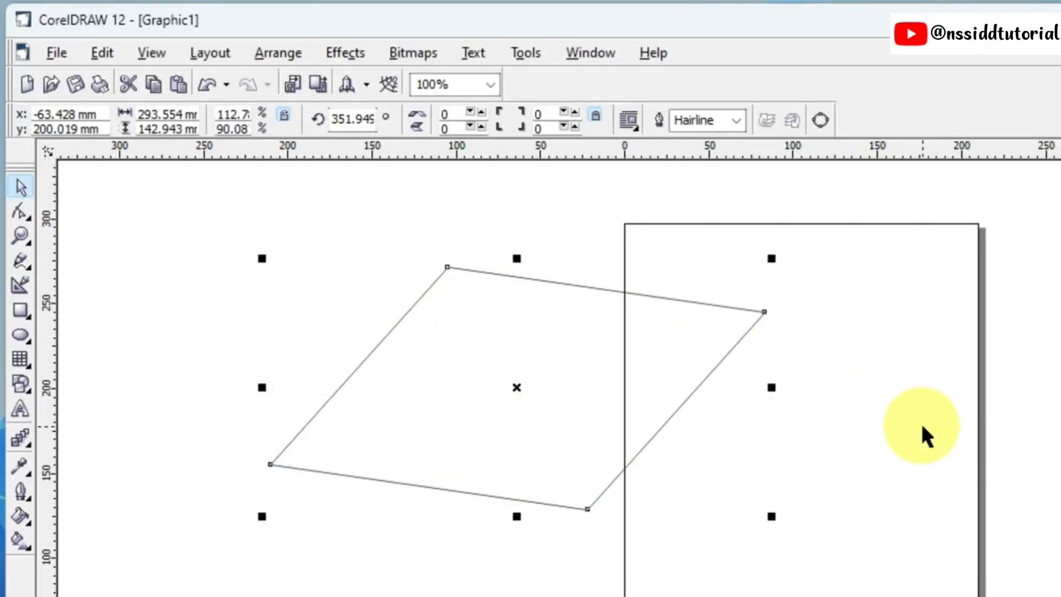
Step: Undo the skews and moves until the shape is an upright rectangle left of the page
{"action": "key", "text": "ctrl+z"}
{"action": "key", "text": "ctrl+z"}
{"action": "key", "text": "ctrl+z"}
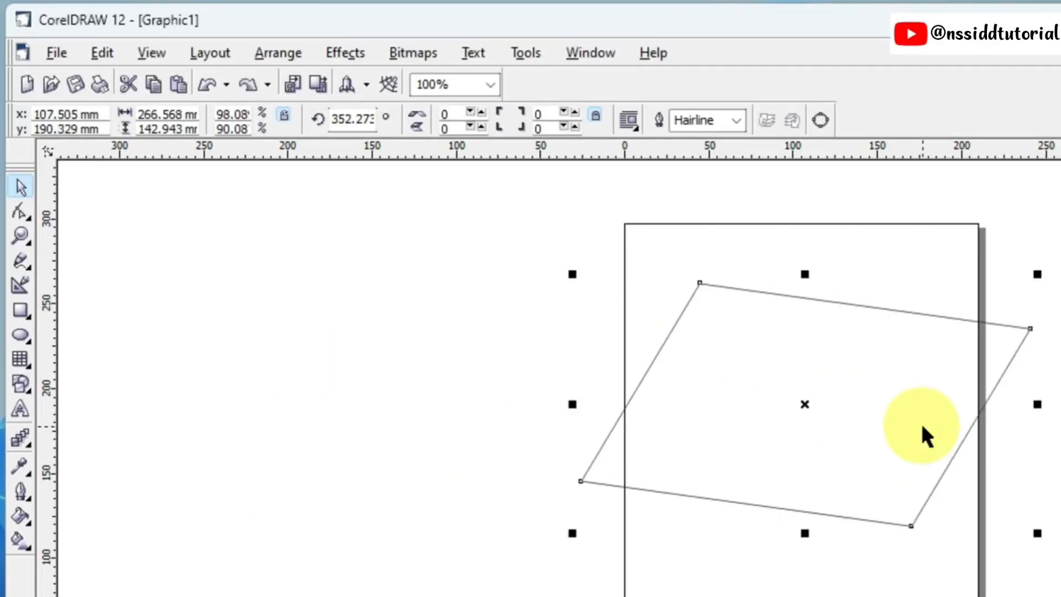
{"action": "key", "text": "ctrl+z"}
{"action": "key", "text": "ctrl+z"}
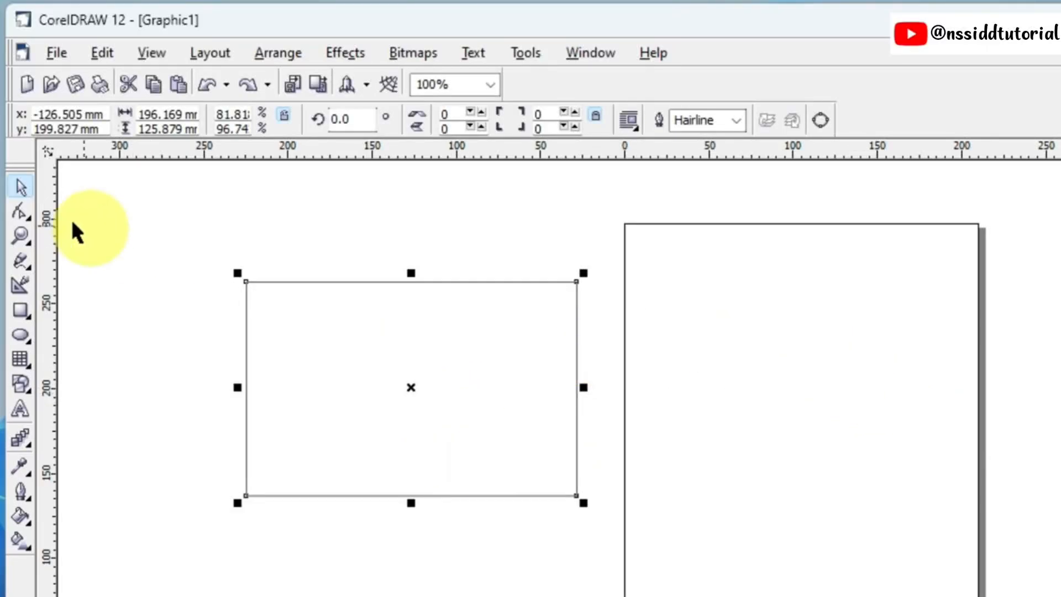
Step: Delete the rectangle left of the page
{"action": "left_click", "coordinate": [22, 193]}
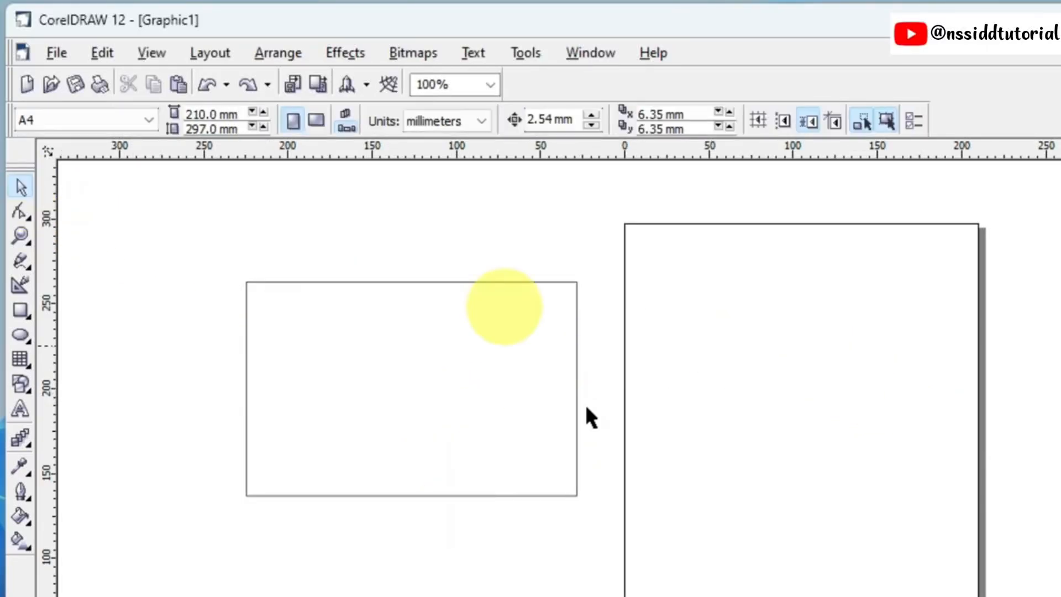
{"action": "left_click", "coordinate": [451, 379]}
{"action": "key", "text": "Delete"}
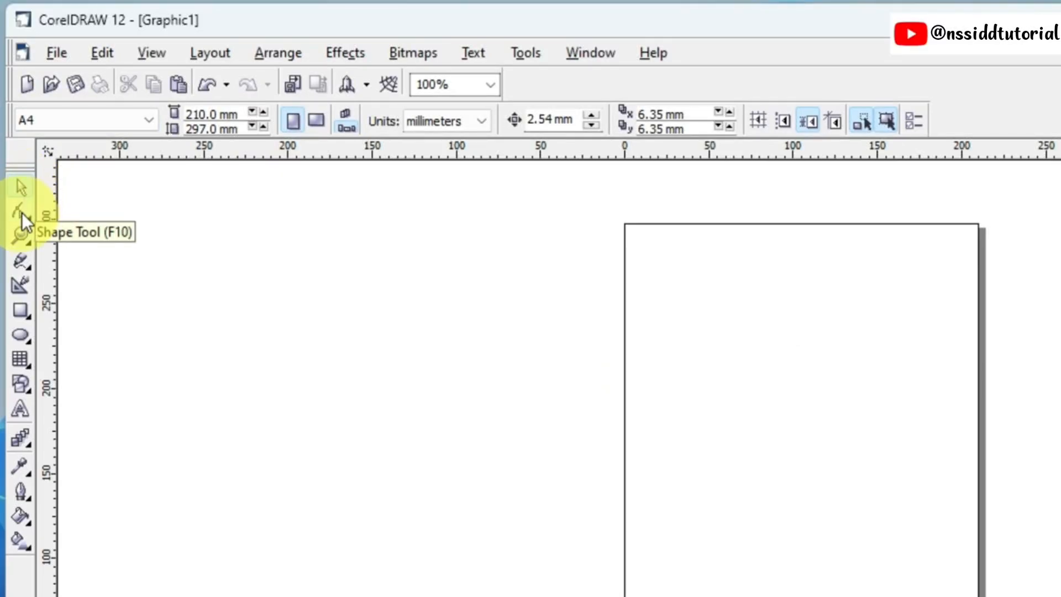
{"action": "left_click", "coordinate": [19, 236]}
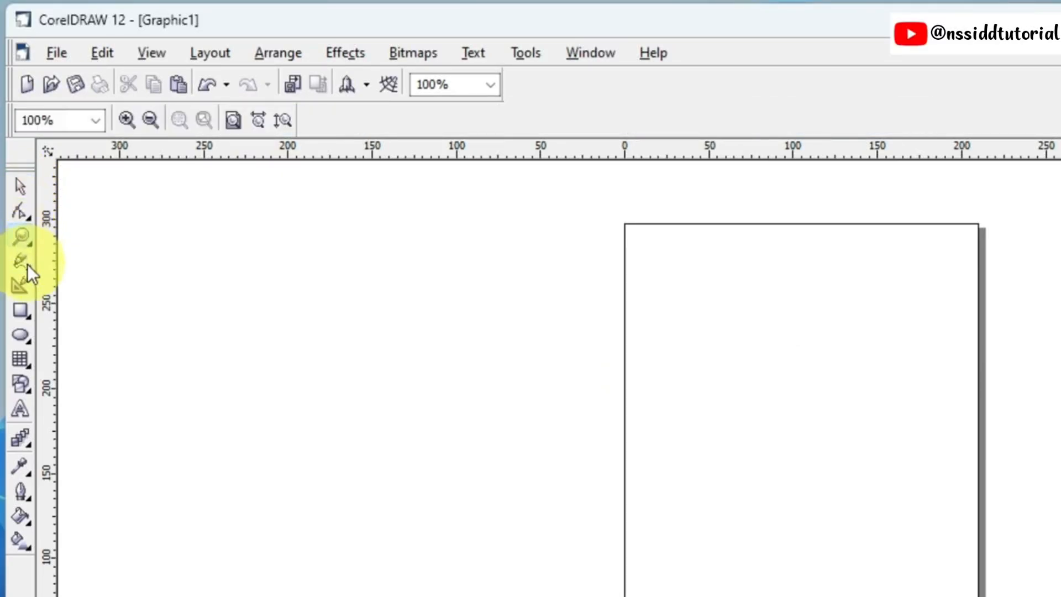
{"action": "left_click", "coordinate": [24, 261]}
{"action": "left_click", "coordinate": [19, 286]}
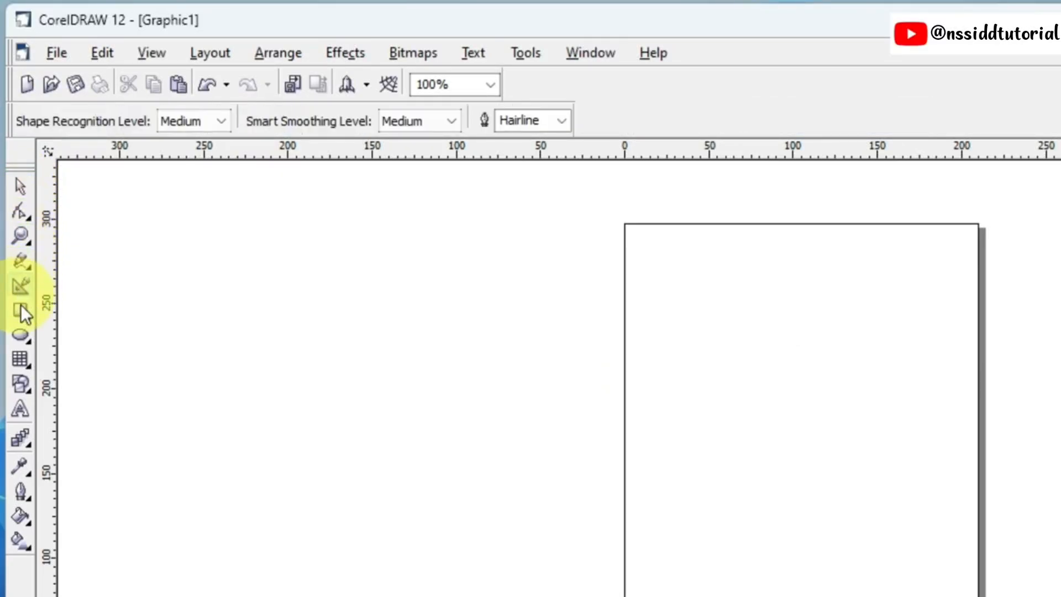
Step: Activate the Rectangle, Ellipse, Graph Paper, Freehand and Zoom tools in turn to compare their property settings, ending with the Pick tool
{"action": "left_click", "coordinate": [21, 309]}
{"action": "left_click", "coordinate": [21, 336]}
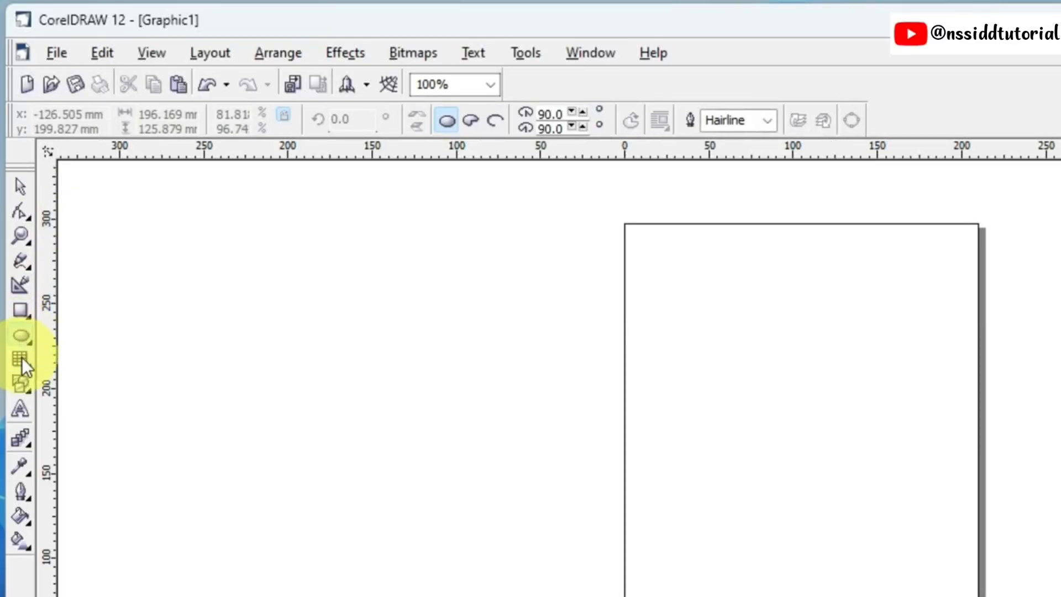
{"action": "left_click", "coordinate": [22, 357]}
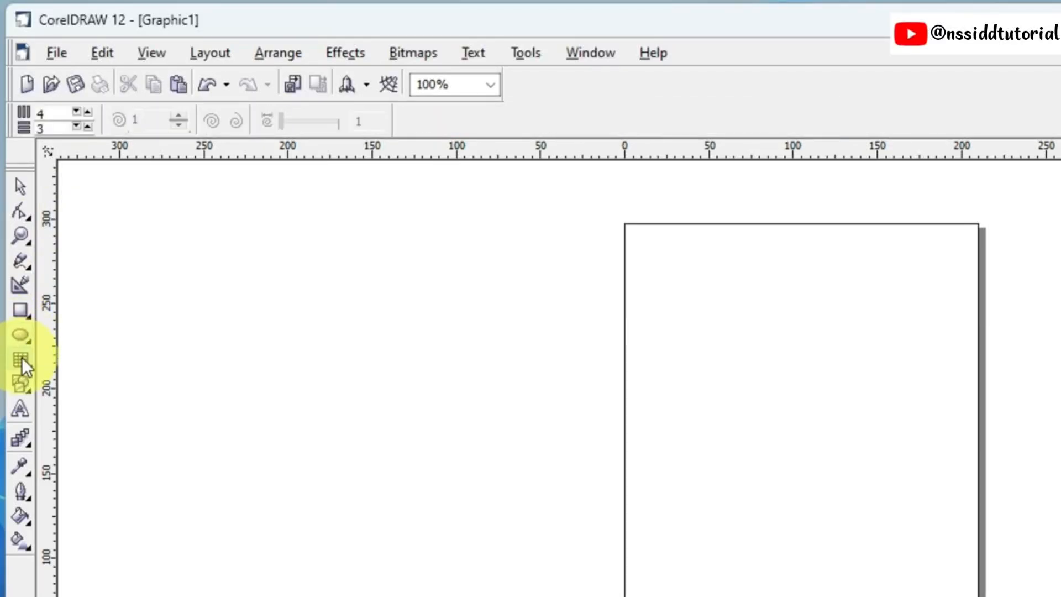
{"action": "left_click", "coordinate": [22, 260]}
{"action": "left_click", "coordinate": [21, 236]}
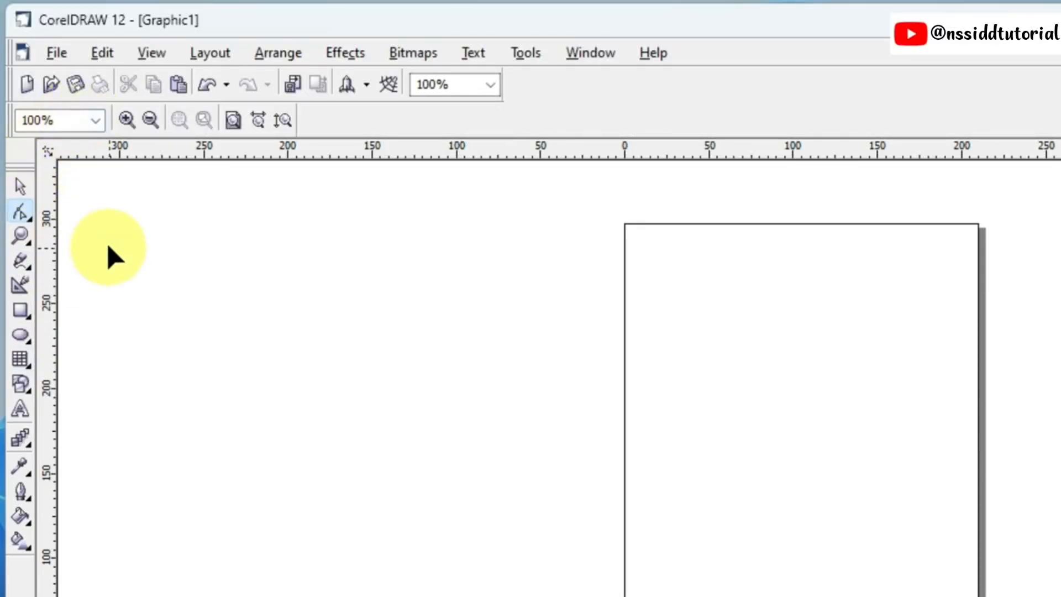
{"action": "left_click", "coordinate": [21, 187]}
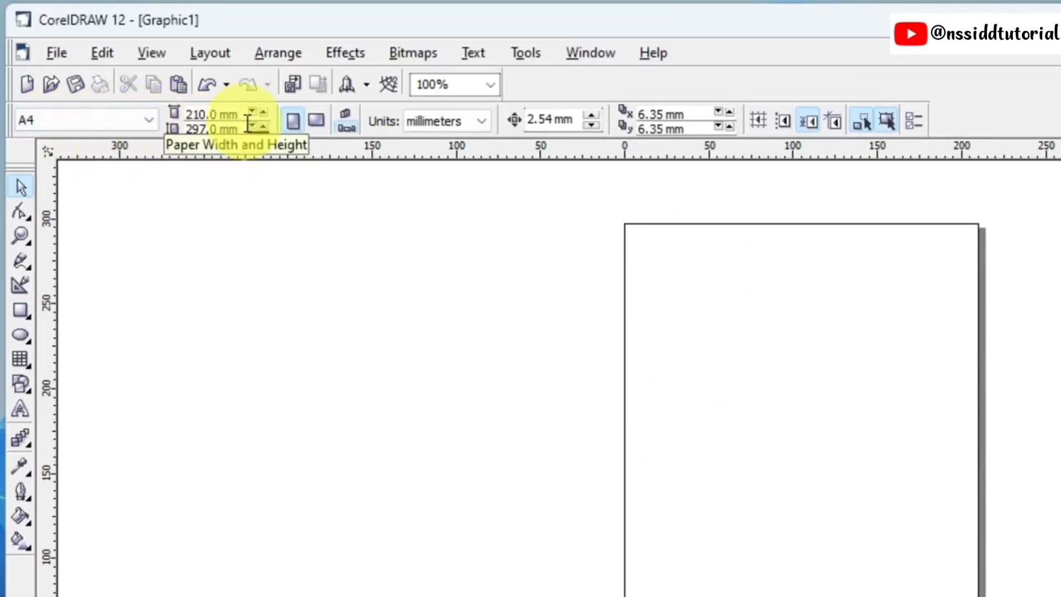
Step: Try the A6, A3, A5 and Legal paper sizes on the page and return it to A4
{"action": "left_click", "coordinate": [149, 120]}
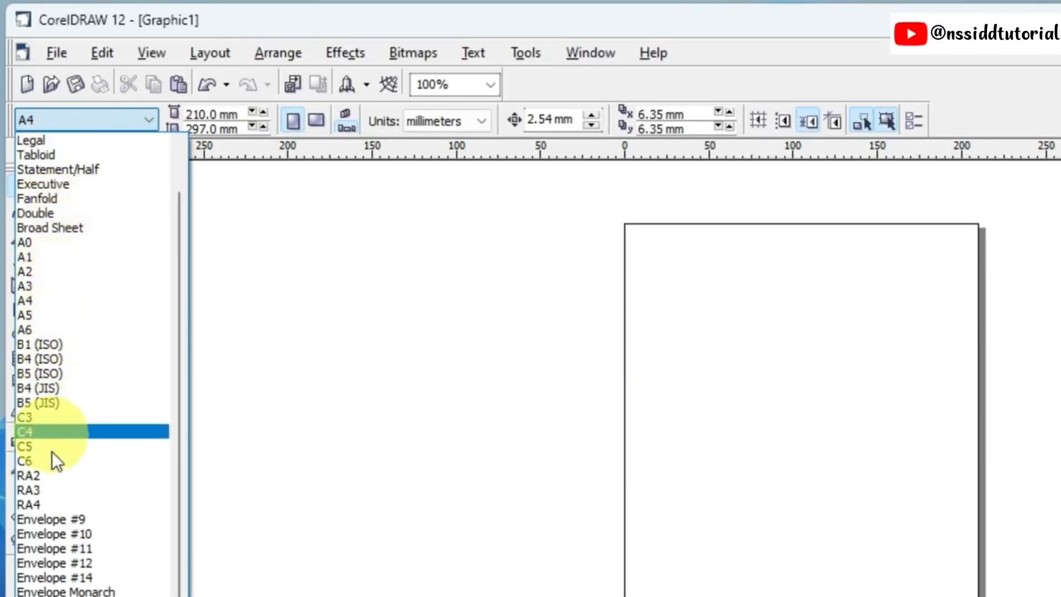
{"action": "left_click", "coordinate": [35, 326]}
{"action": "left_click", "coordinate": [126, 118]}
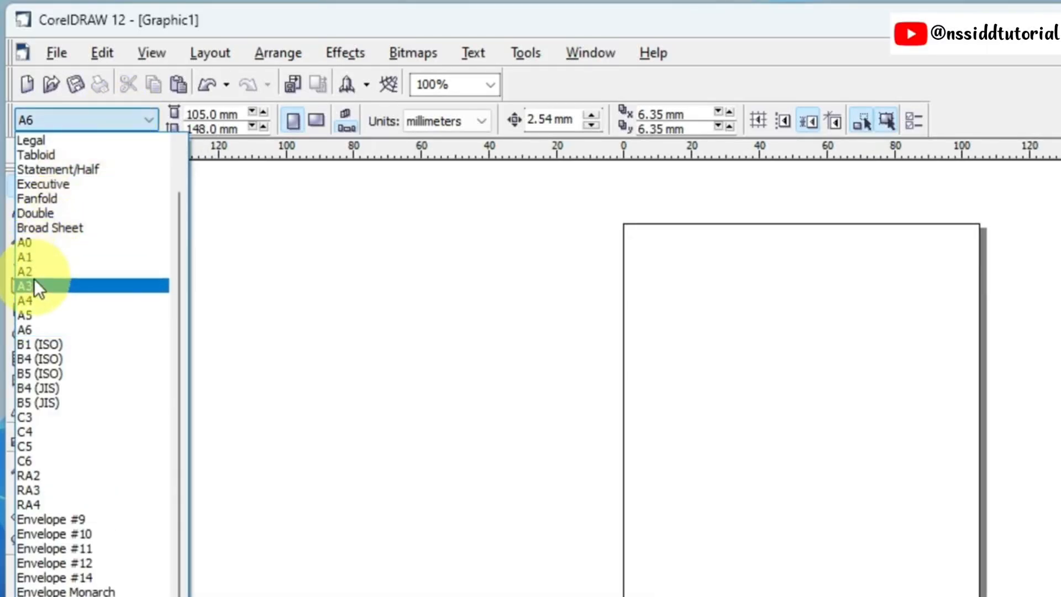
{"action": "left_click", "coordinate": [34, 285]}
{"action": "left_click", "coordinate": [142, 119]}
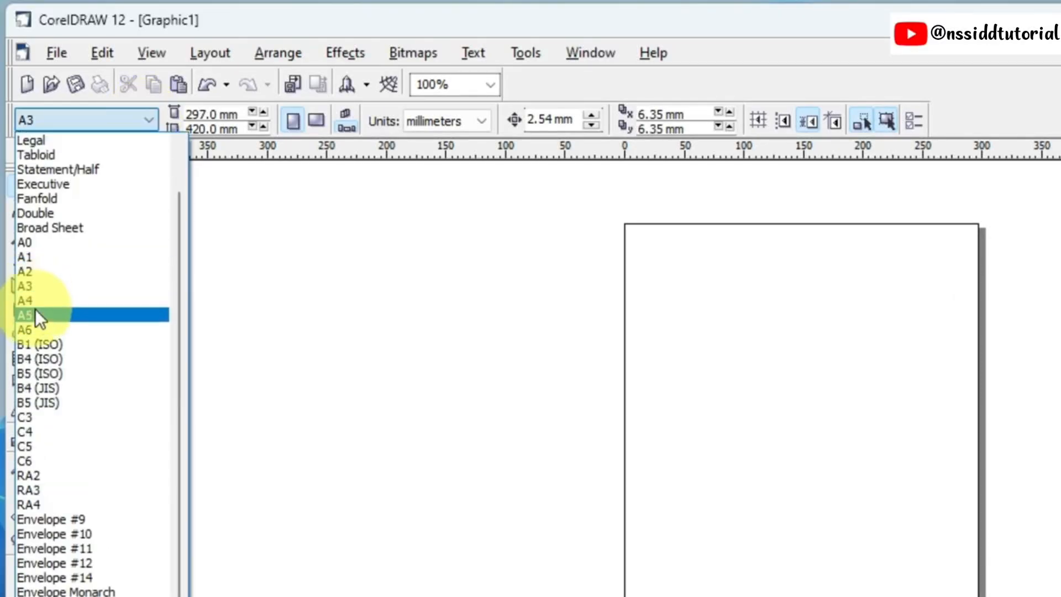
{"action": "left_click", "coordinate": [28, 313]}
{"action": "left_click", "coordinate": [77, 119]}
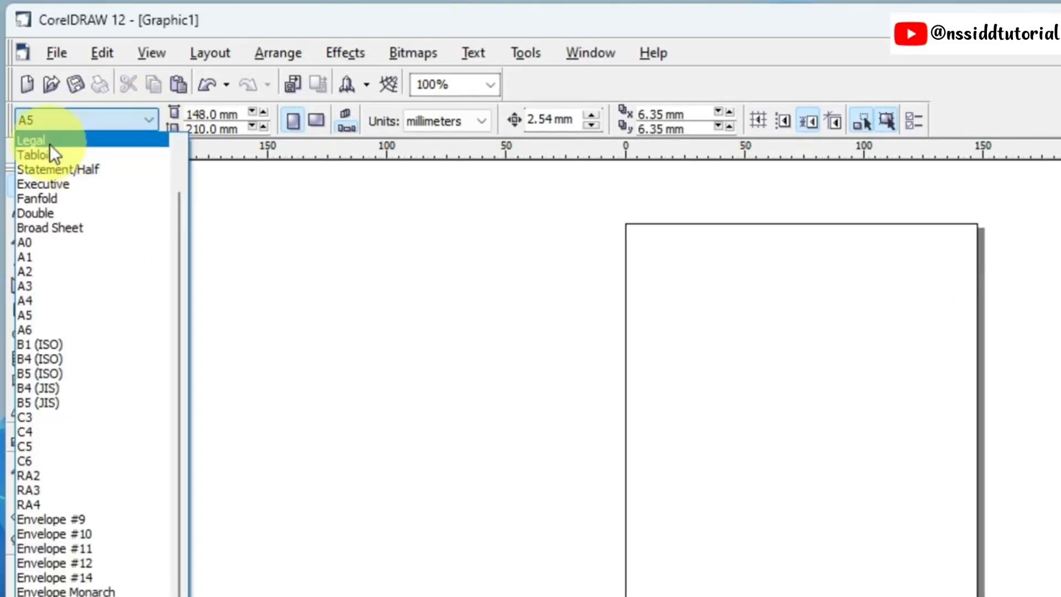
{"action": "left_click", "coordinate": [50, 141]}
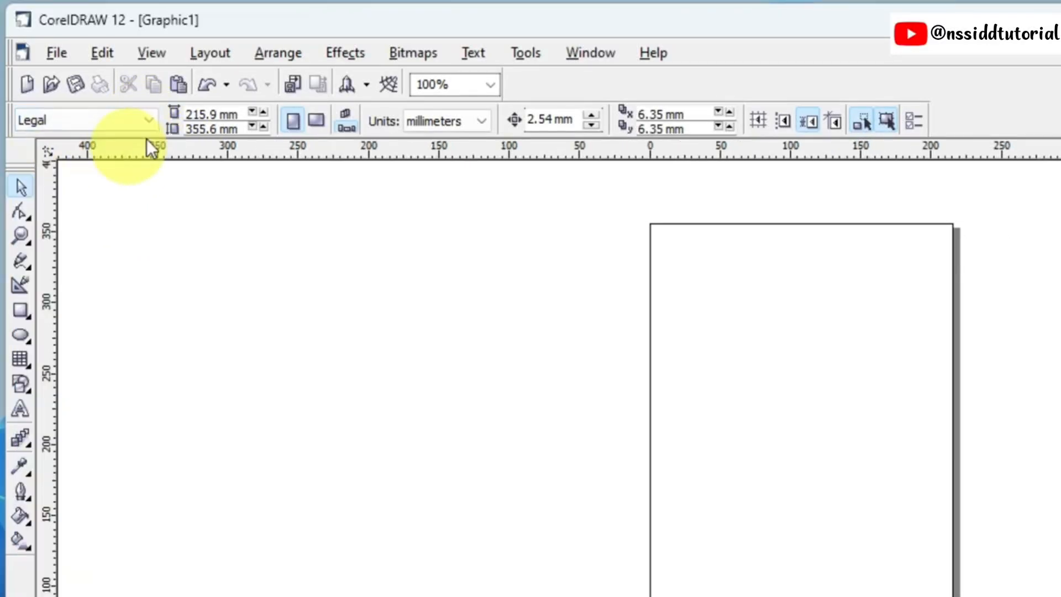
{"action": "left_click", "coordinate": [84, 123]}
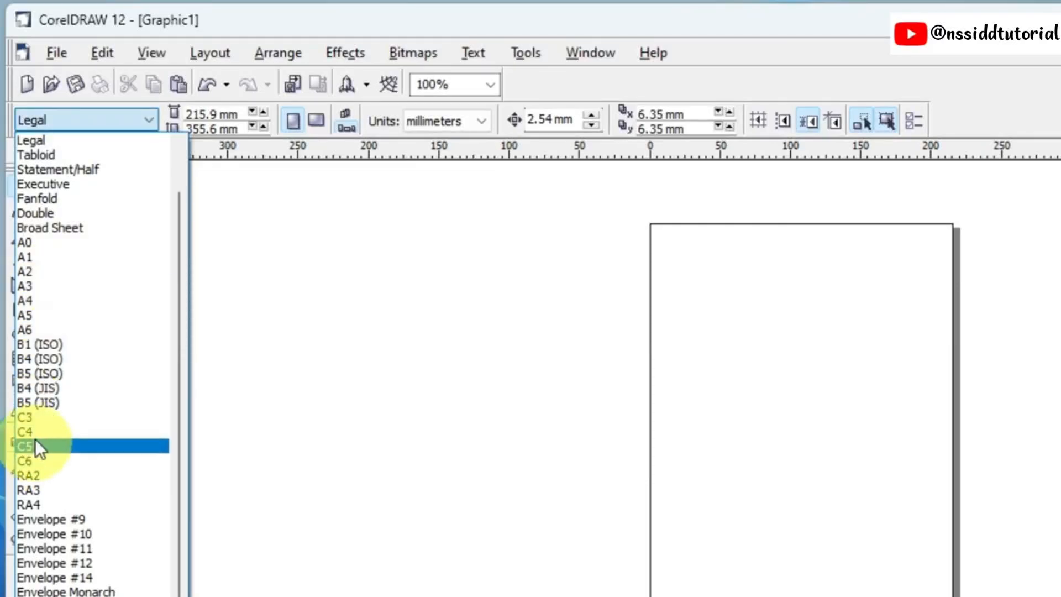
{"action": "left_click", "coordinate": [34, 300]}
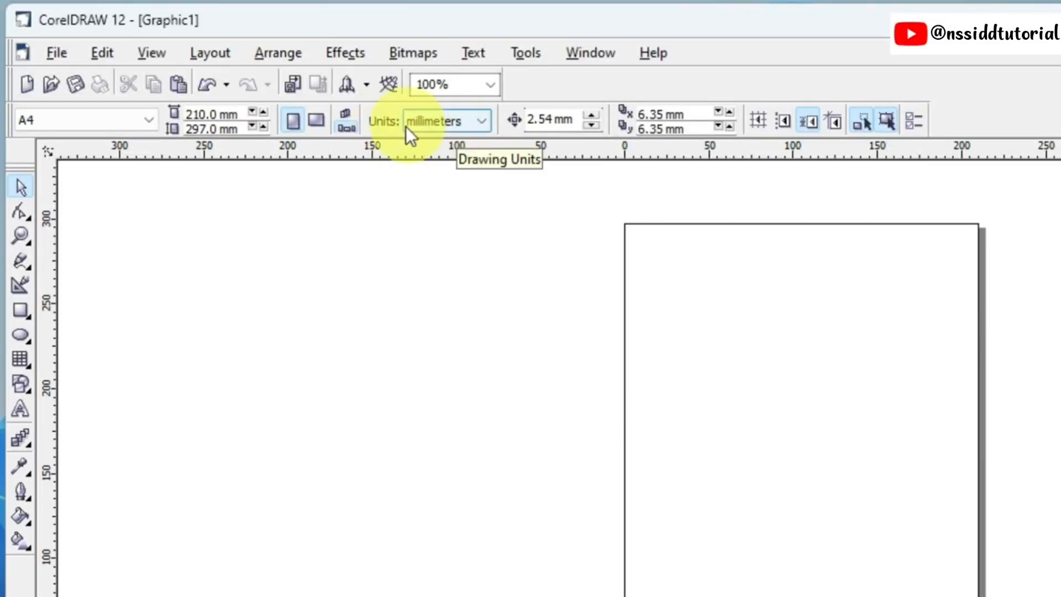
Step: Change the drawing units to feet and set a custom page size 6 feet wide and 2 feet high
{"action": "left_click", "coordinate": [482, 120]}
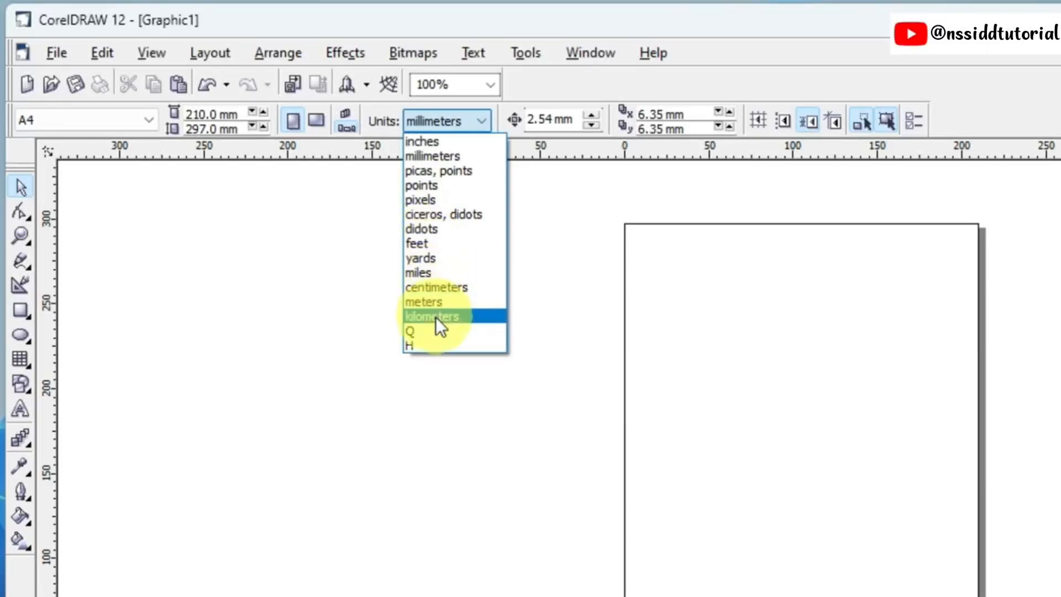
{"action": "left_click", "coordinate": [428, 244]}
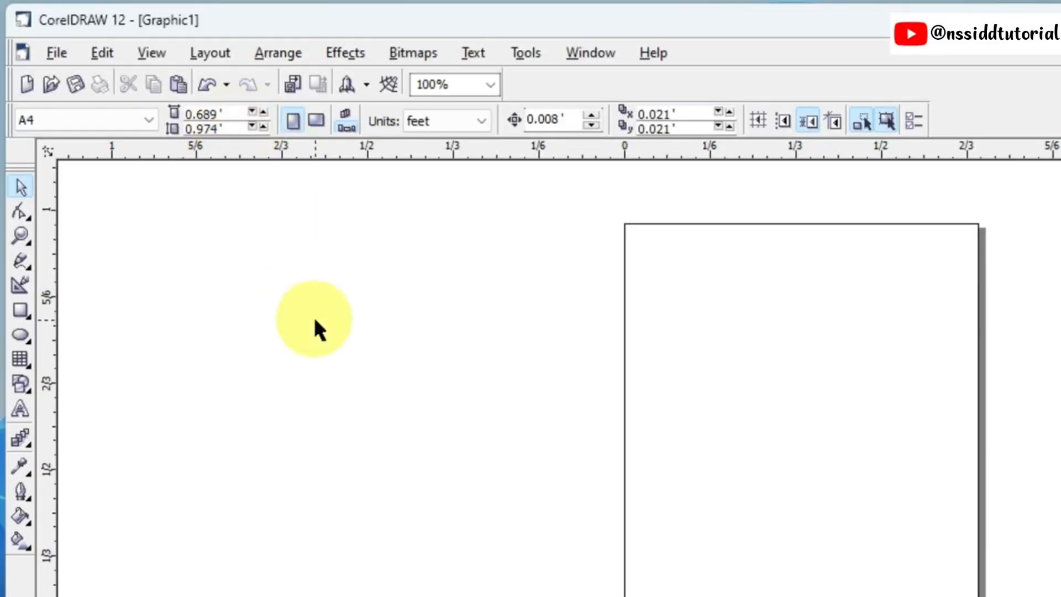
{"action": "left_click", "coordinate": [222, 114]}
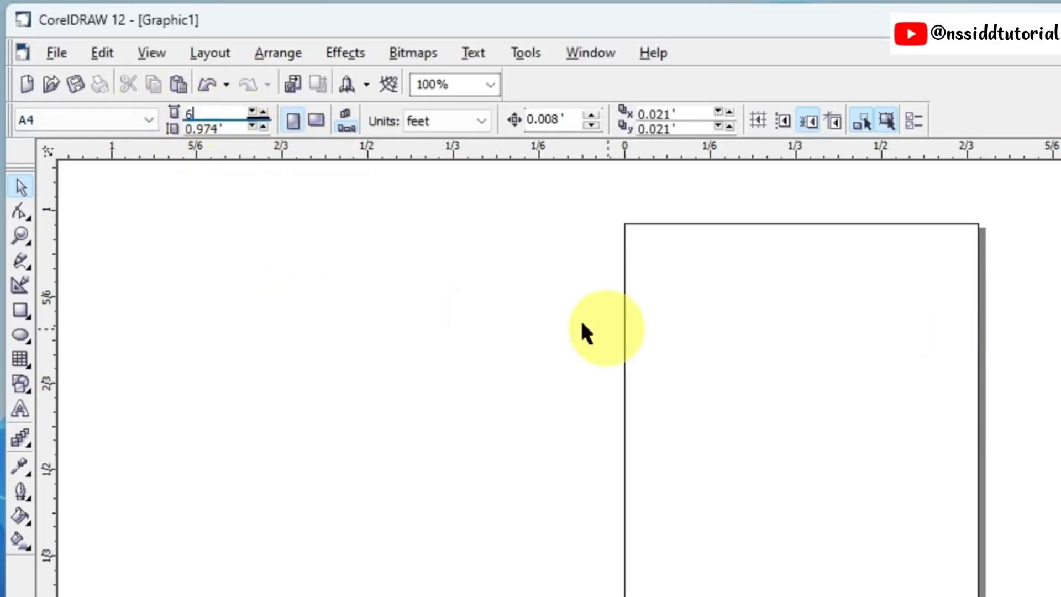
{"action": "type", "text": "6"}
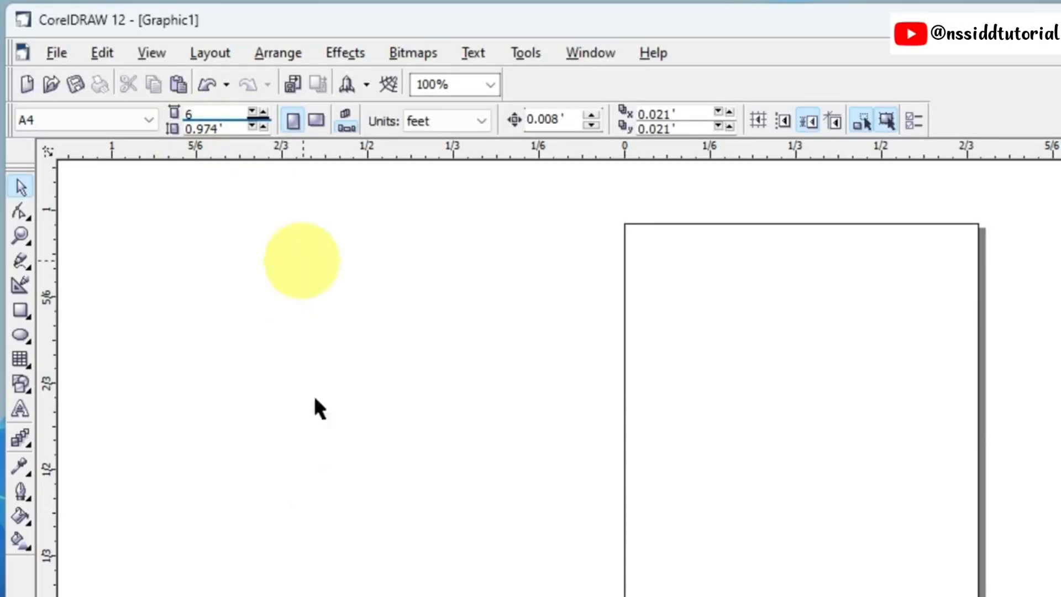
{"action": "left_click", "coordinate": [224, 130]}
{"action": "type", "text": "2"}
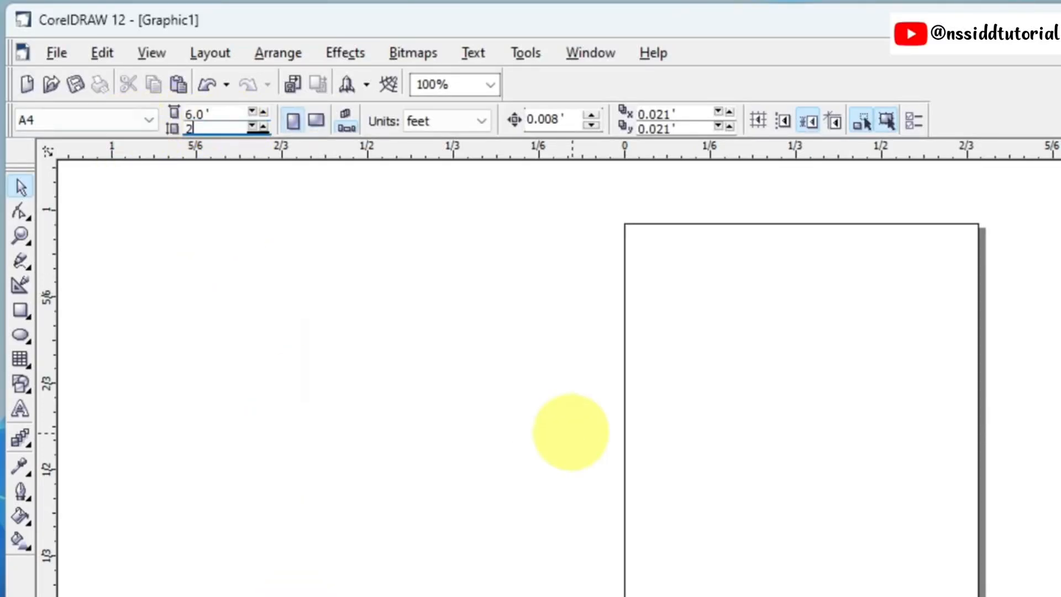
{"action": "key", "text": "Return"}
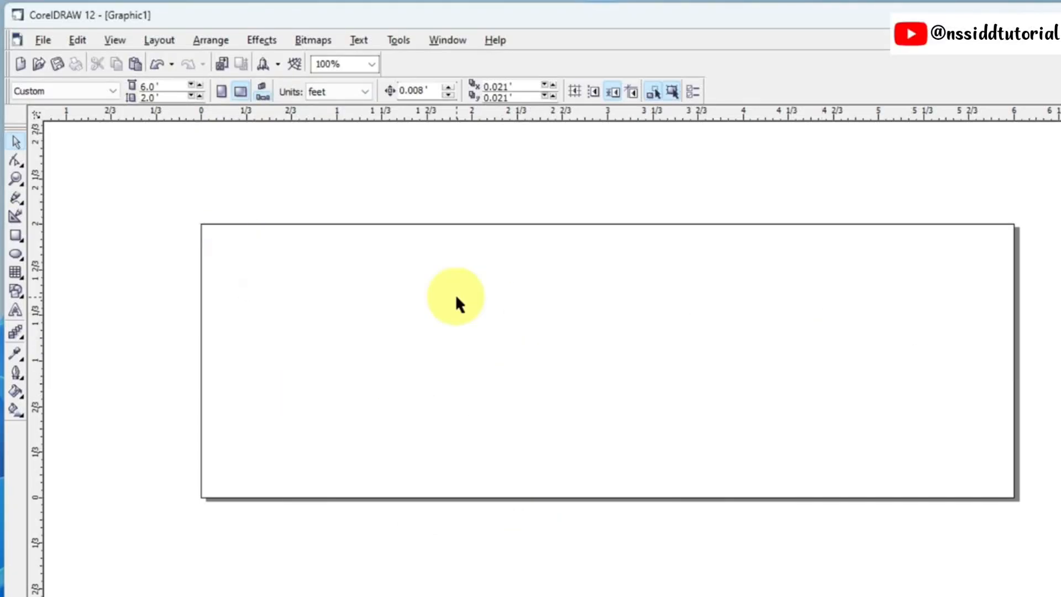
Step: Set the paper size to A4 and the drawing units to millimeters
{"action": "left_click", "coordinate": [109, 90]}
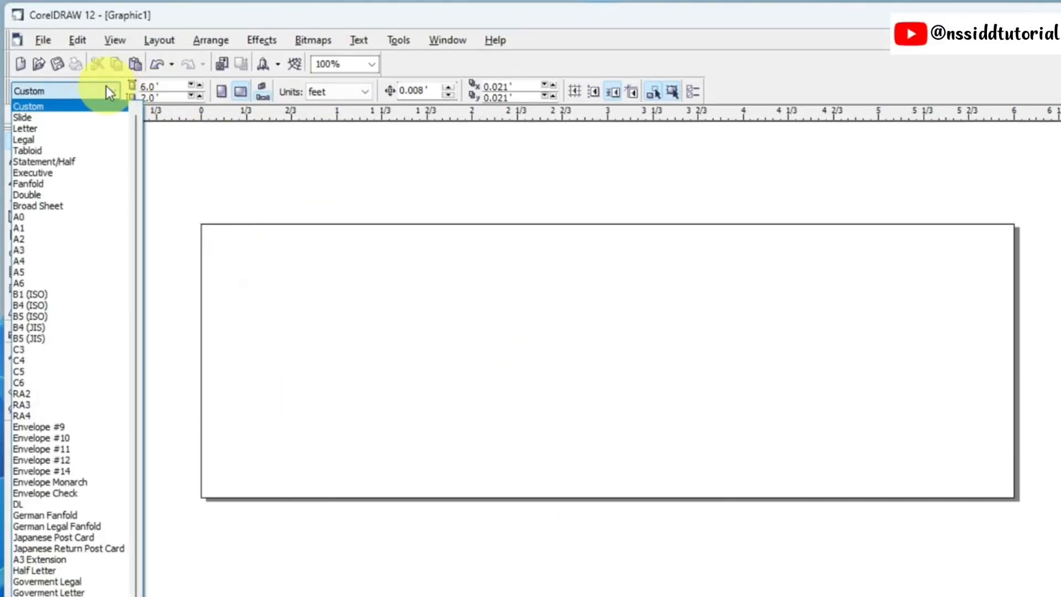
{"action": "left_click", "coordinate": [21, 261]}
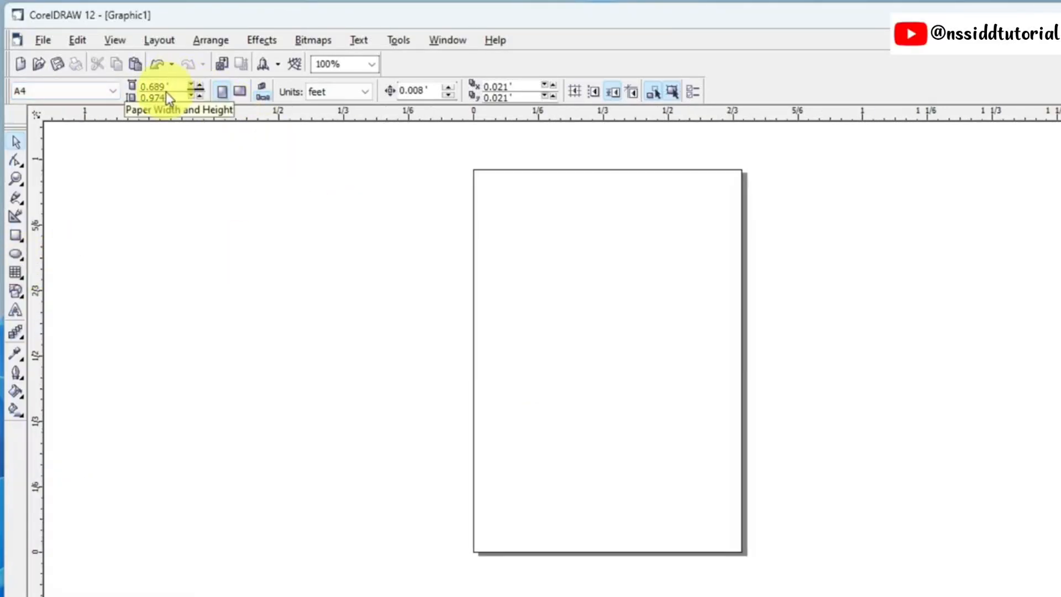
{"action": "left_click", "coordinate": [352, 93]}
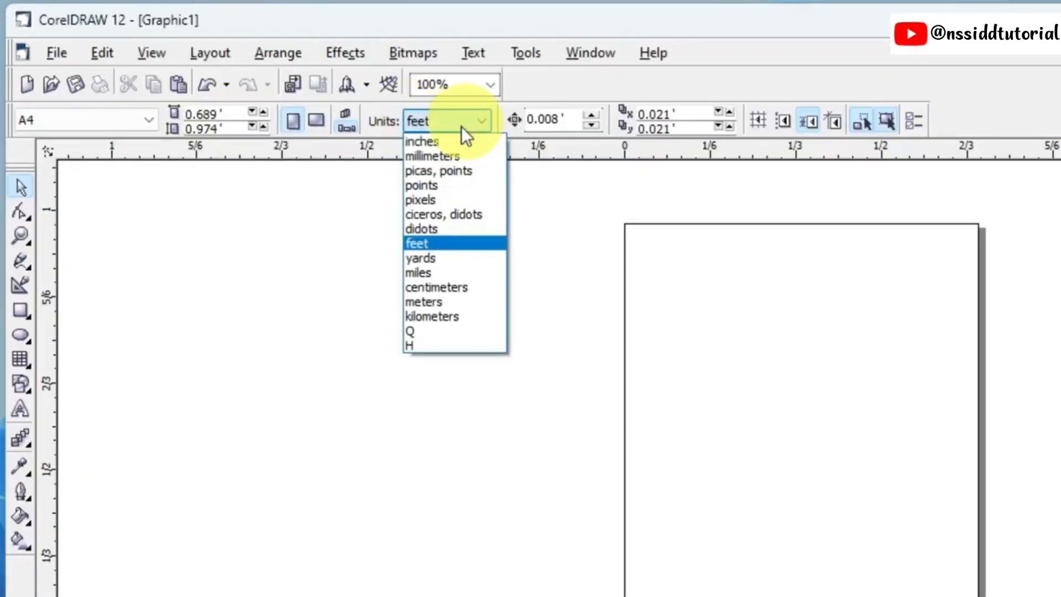
{"action": "left_click", "coordinate": [449, 156]}
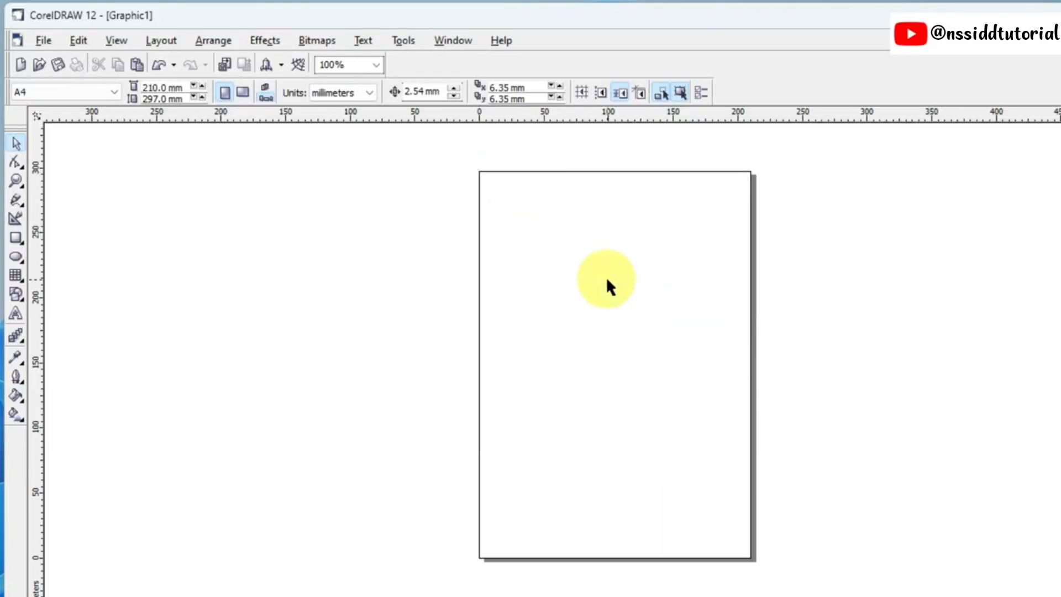
Step: Switch the A4 page to landscape orientation and back to portrait twice
{"action": "left_click", "coordinate": [243, 94]}
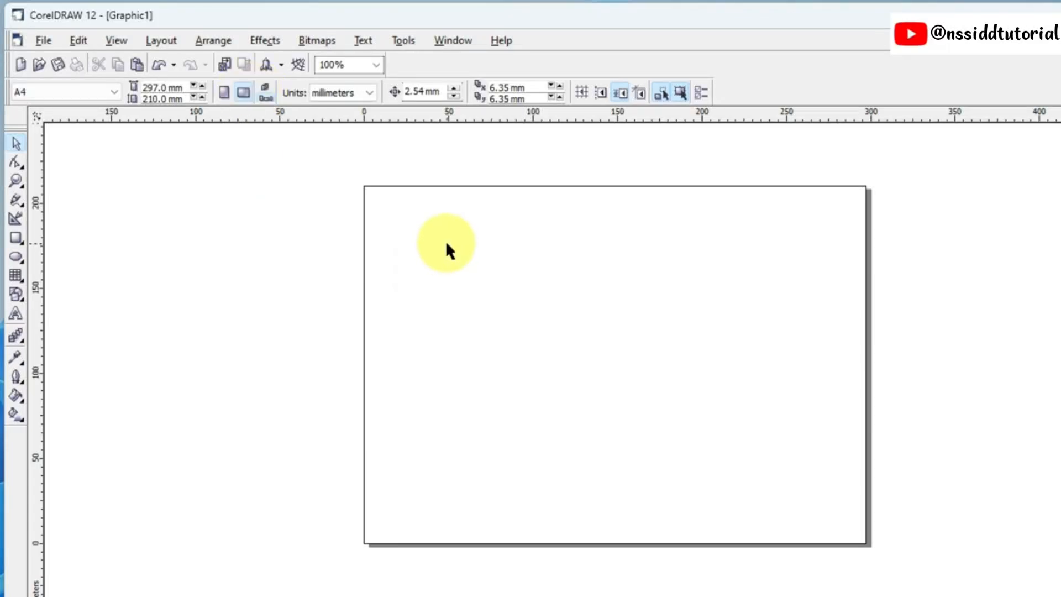
{"action": "left_click", "coordinate": [224, 93]}
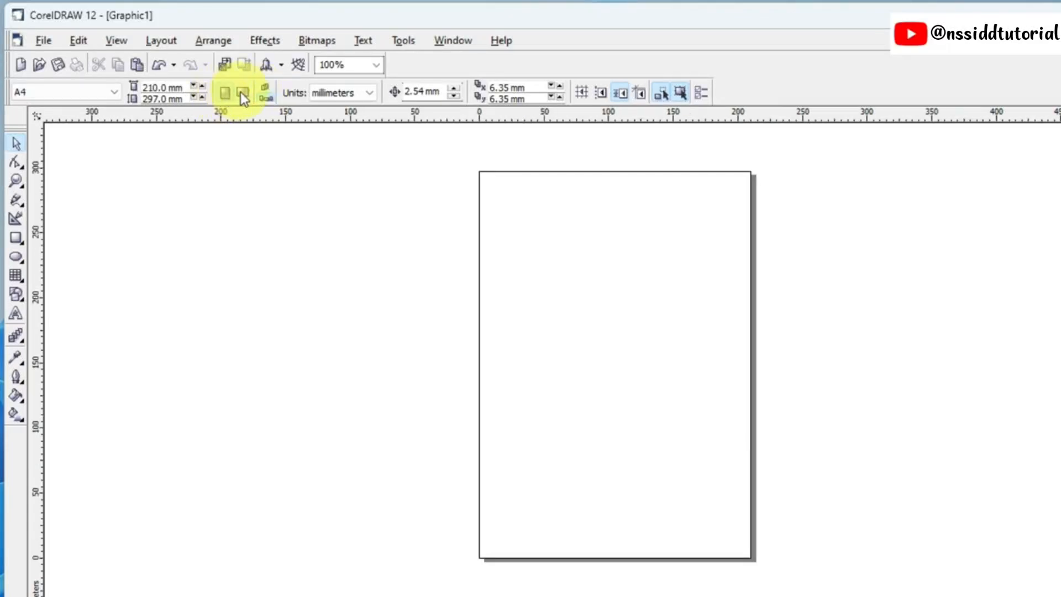
{"action": "left_click", "coordinate": [241, 93]}
{"action": "left_click", "coordinate": [225, 93]}
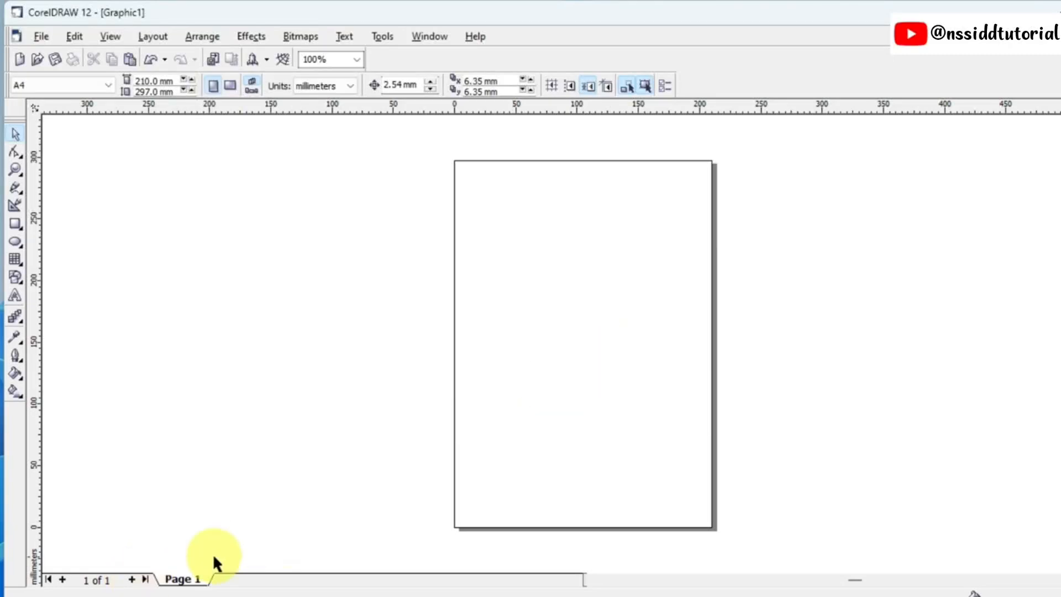
Step: Add two pages after Page 1 to make a three-page document
{"action": "left_click", "coordinate": [135, 580]}
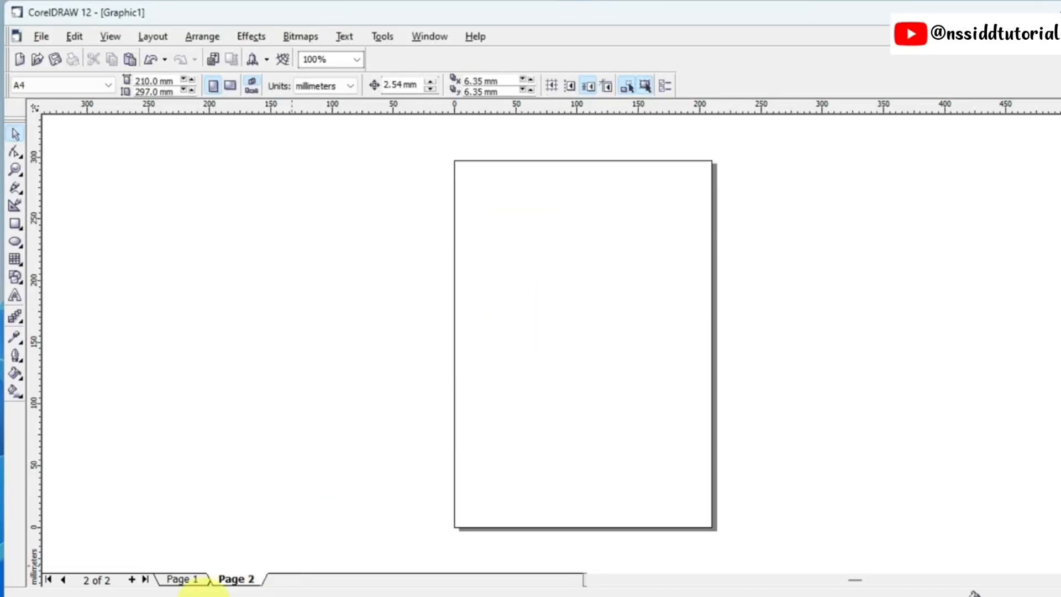
{"action": "left_click", "coordinate": [133, 579]}
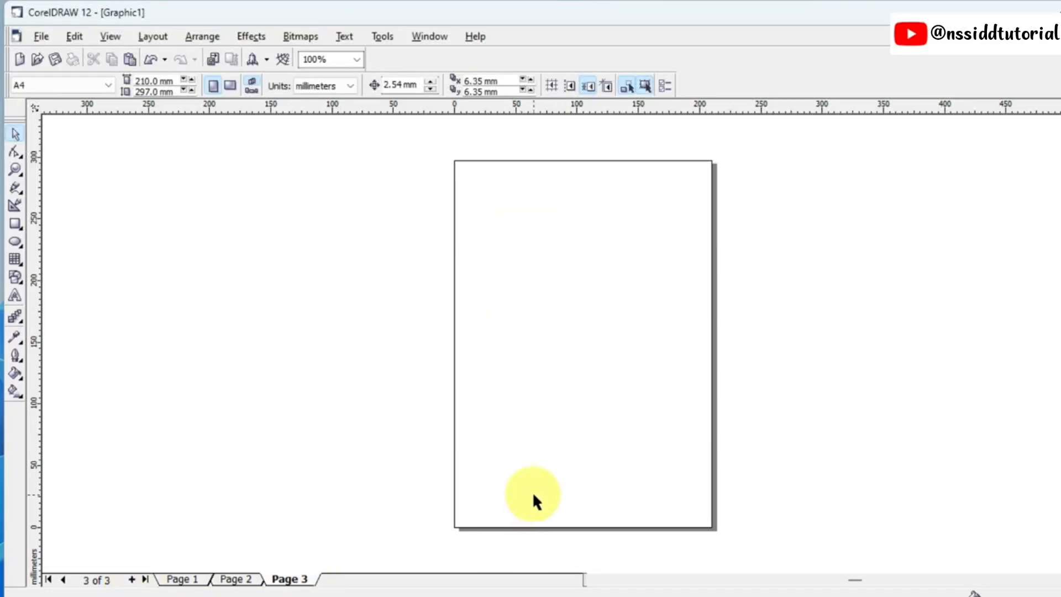
Step: Set all pages to landscape orientation at once and go through Pages 1, 2 and 3 to check them
{"action": "left_click", "coordinate": [231, 86]}
{"action": "left_click", "coordinate": [236, 579]}
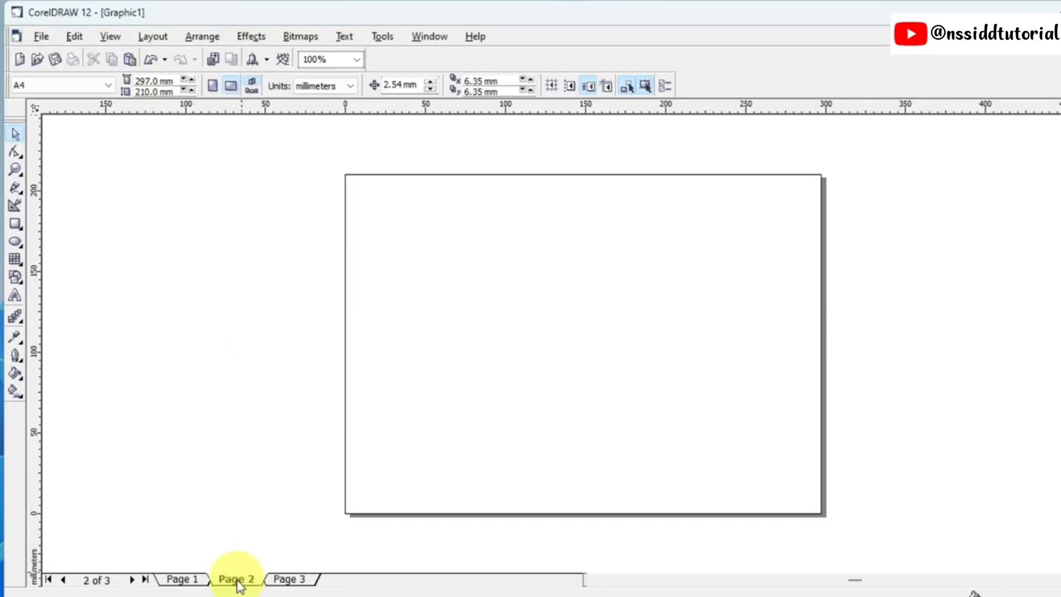
{"action": "left_click", "coordinate": [183, 580]}
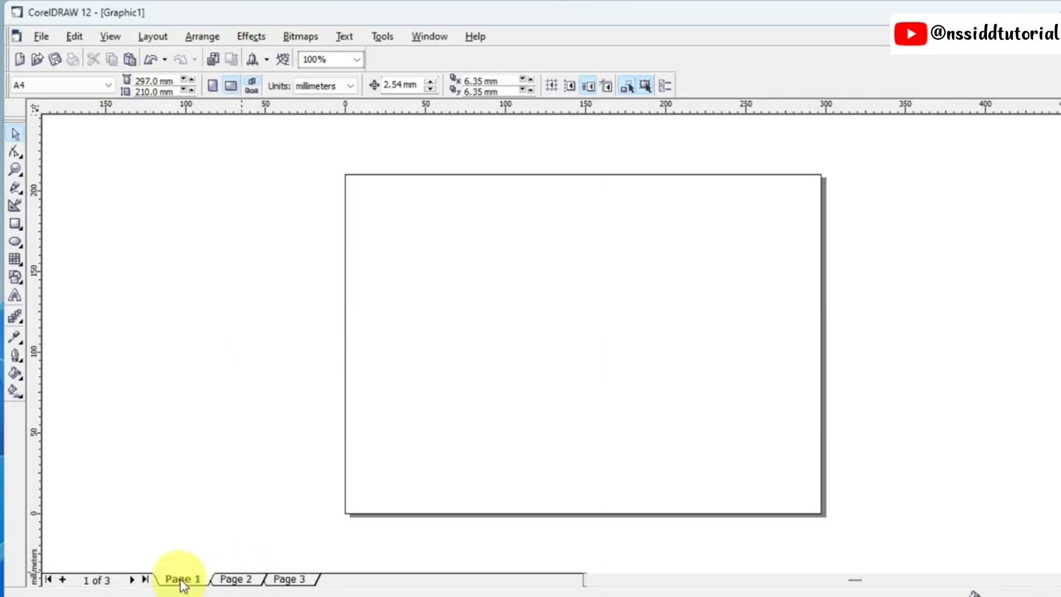
{"action": "left_click", "coordinate": [232, 579]}
{"action": "left_click", "coordinate": [291, 581]}
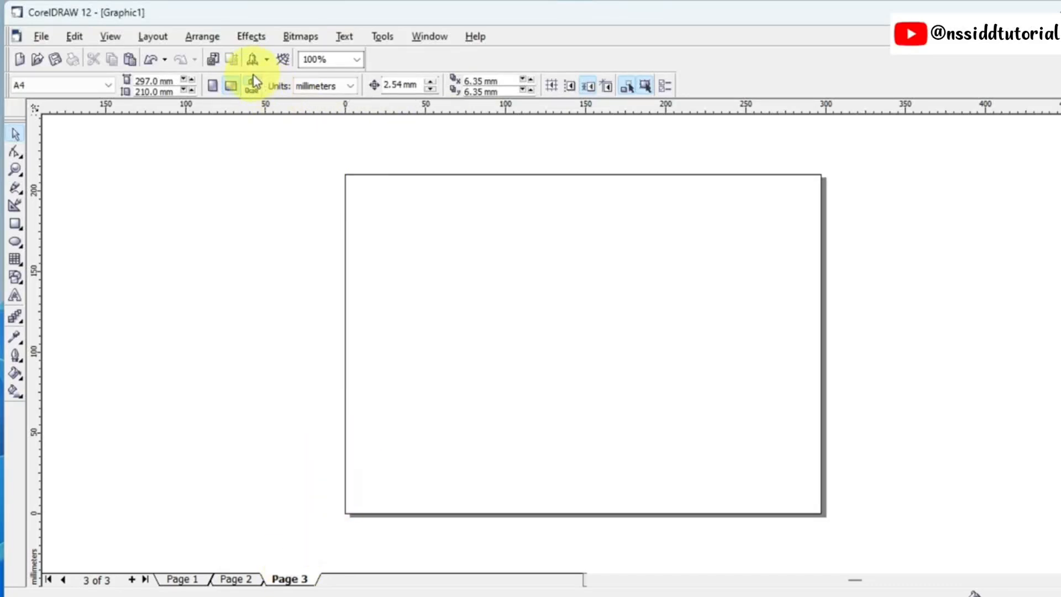
Step: Apply orientation to the current page only, set Page 1 and Page 3 to portrait, and add a page after Page 3
{"action": "left_click", "coordinate": [185, 577]}
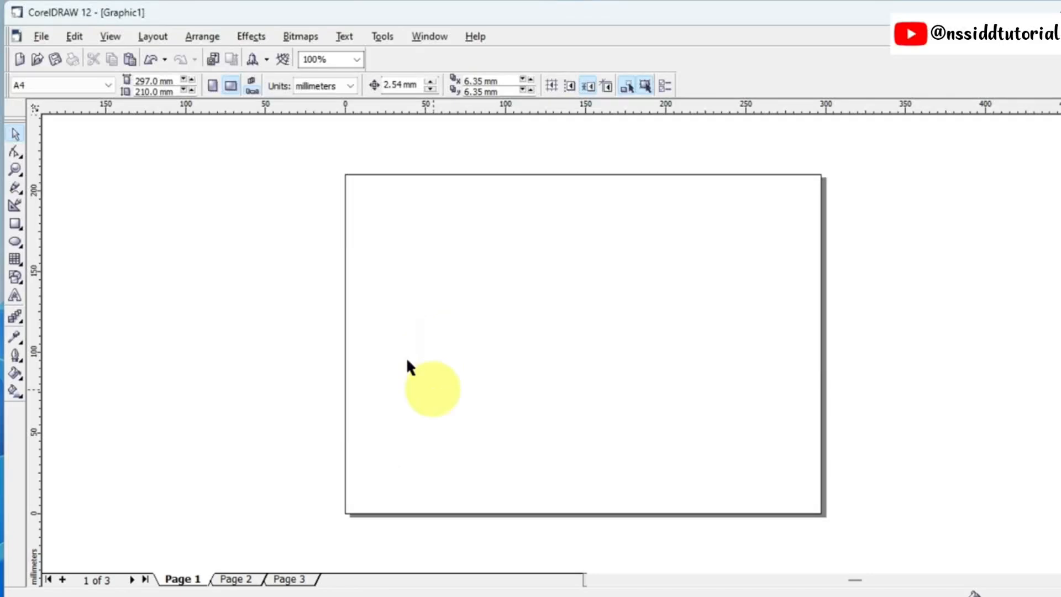
{"action": "left_click", "coordinate": [212, 85]}
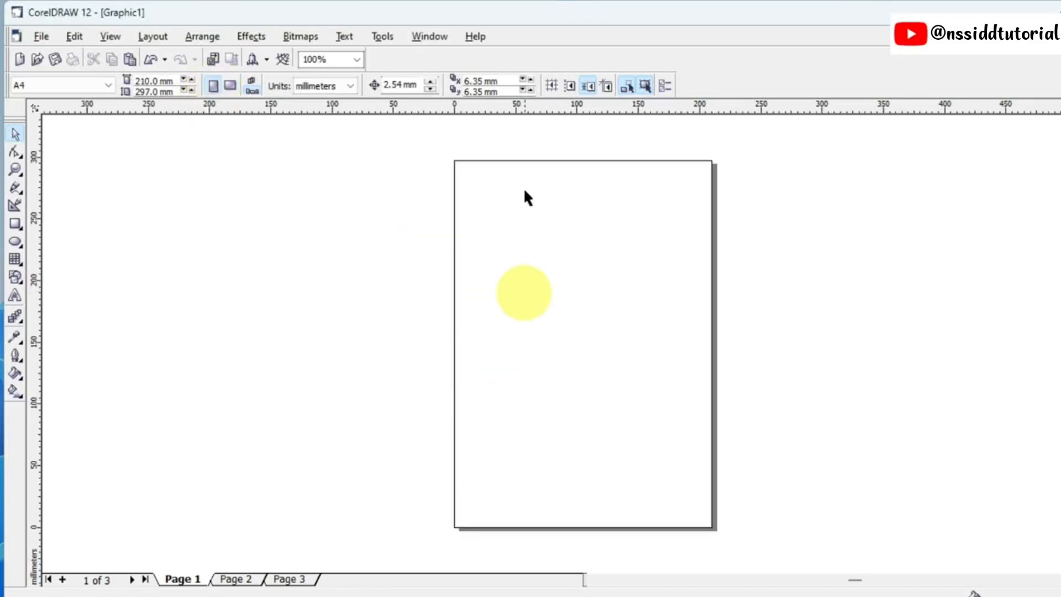
{"action": "left_click", "coordinate": [236, 578]}
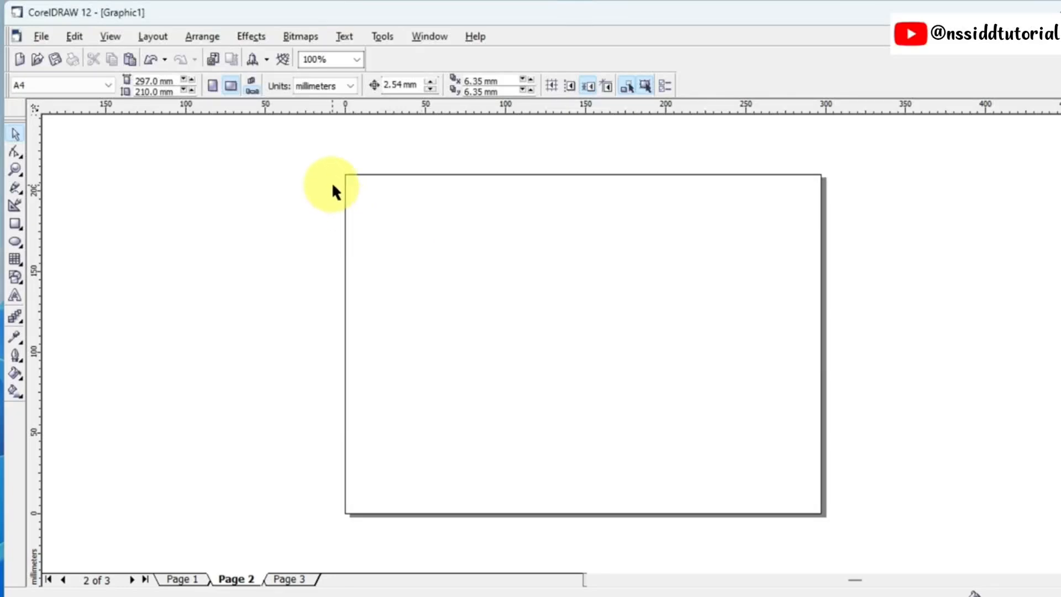
{"action": "left_click", "coordinate": [309, 581]}
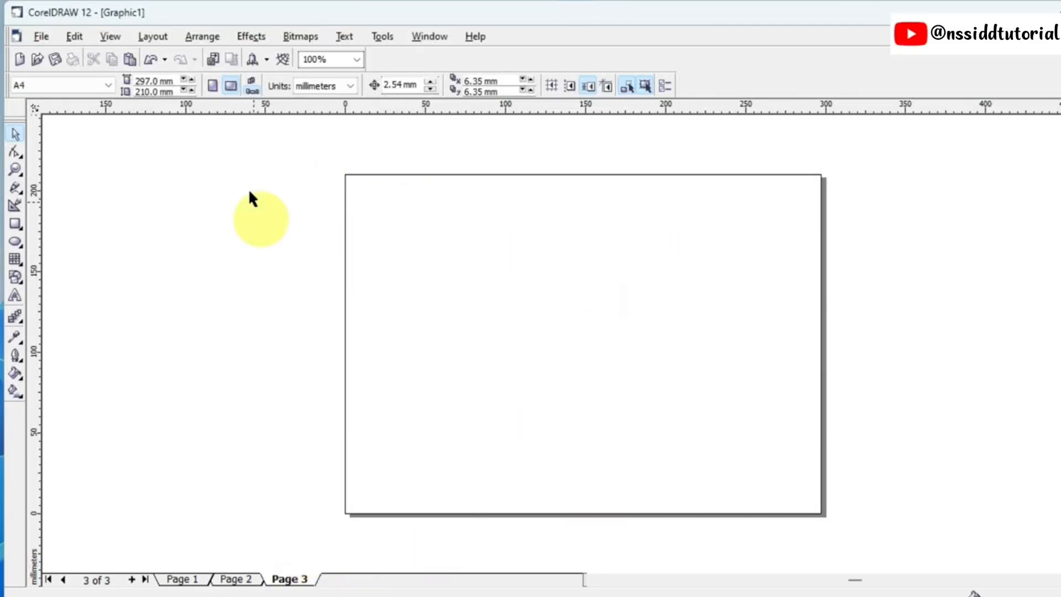
{"action": "left_click", "coordinate": [212, 86]}
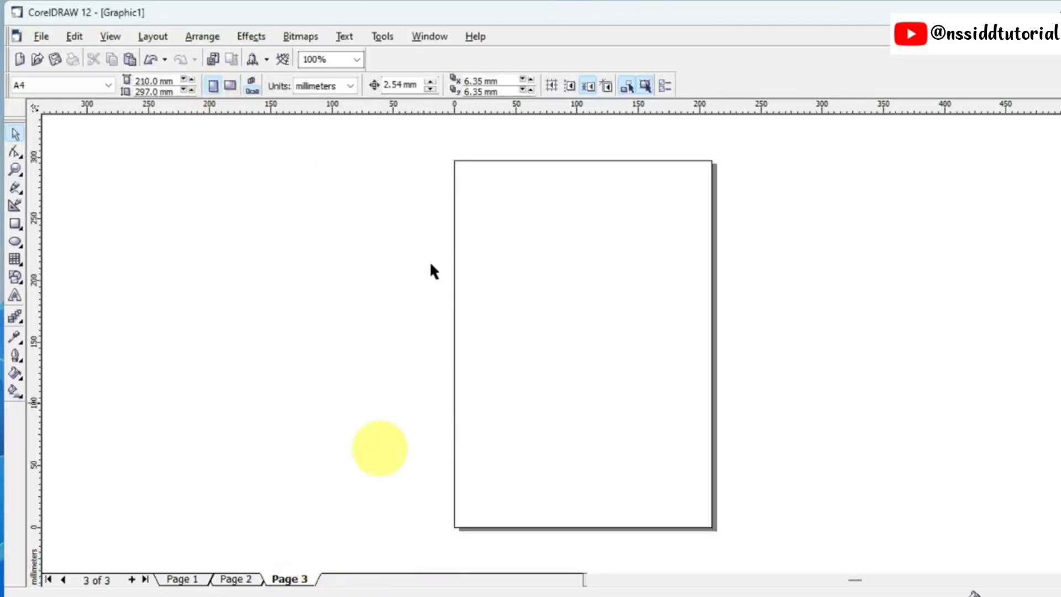
{"action": "left_click", "coordinate": [133, 579]}
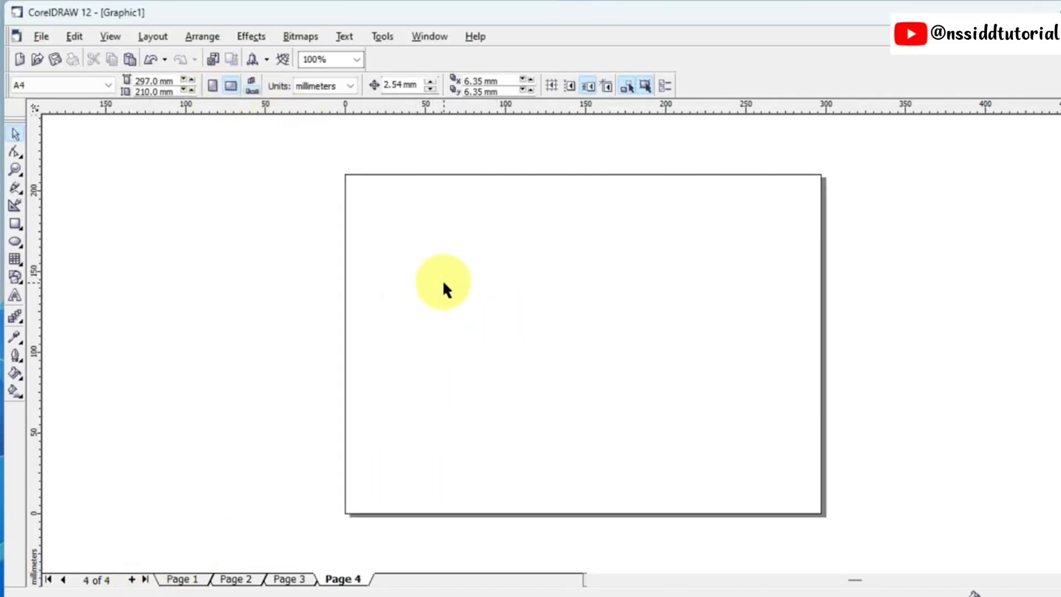
Step: Compare Page 3 with Page 4 and set Page 4 to portrait orientation
{"action": "left_click", "coordinate": [289, 581]}
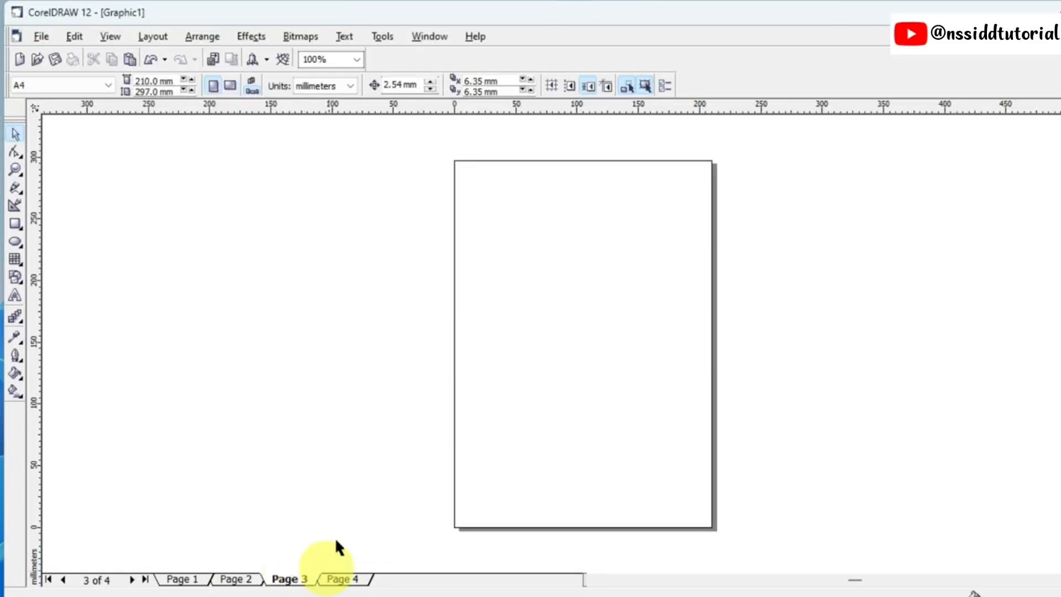
{"action": "left_click", "coordinate": [354, 584]}
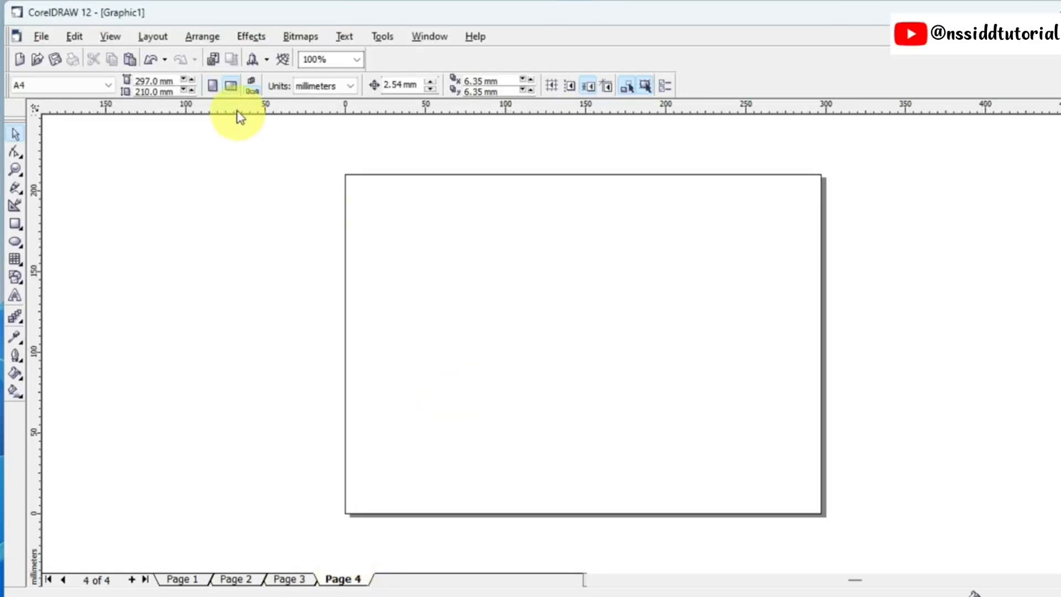
{"action": "left_click", "coordinate": [213, 86]}
Step: Go through Pages 3, 2 and 1 to compare their individual orientations
{"action": "left_click", "coordinate": [289, 581]}
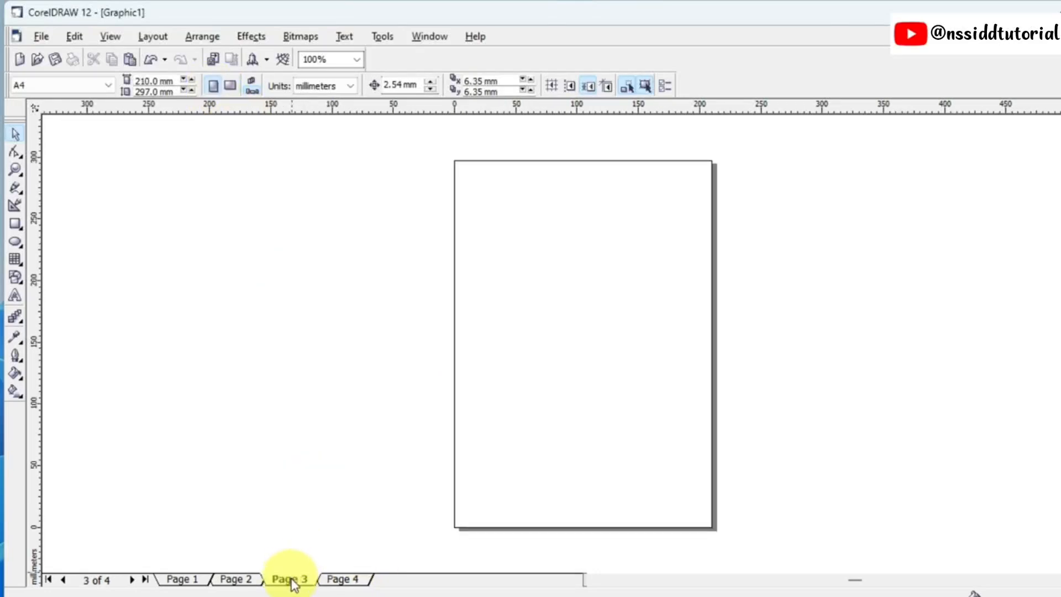
{"action": "left_click", "coordinate": [244, 584]}
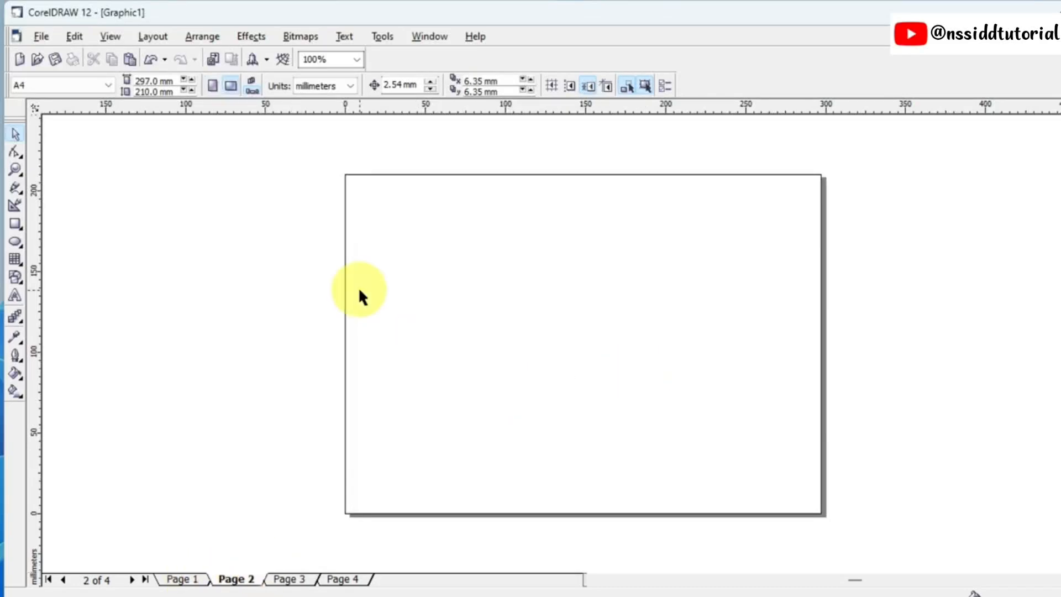
{"action": "left_click", "coordinate": [183, 578]}
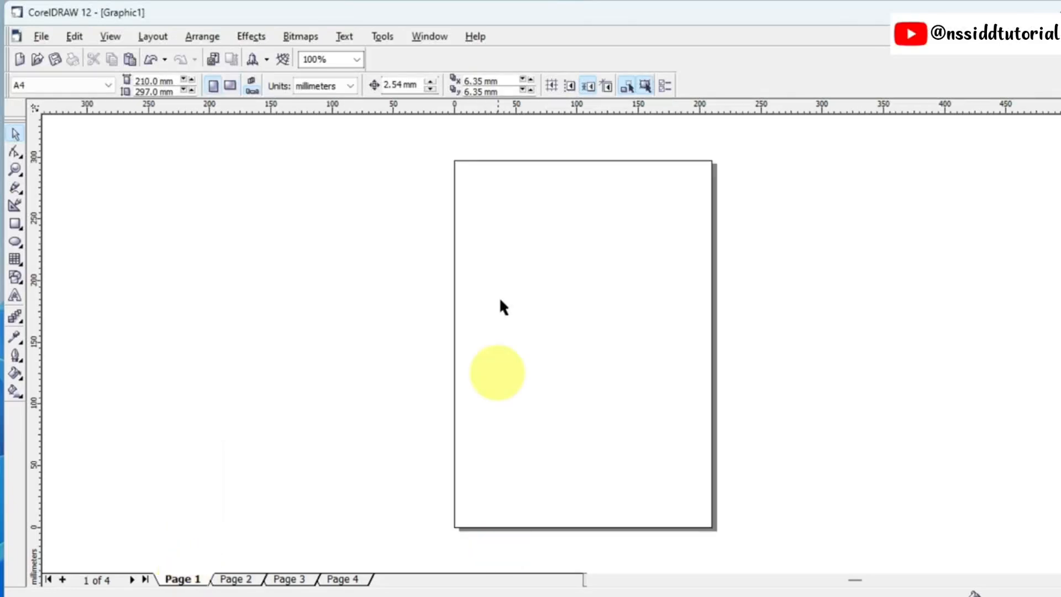
{"action": "left_click", "coordinate": [231, 580]}
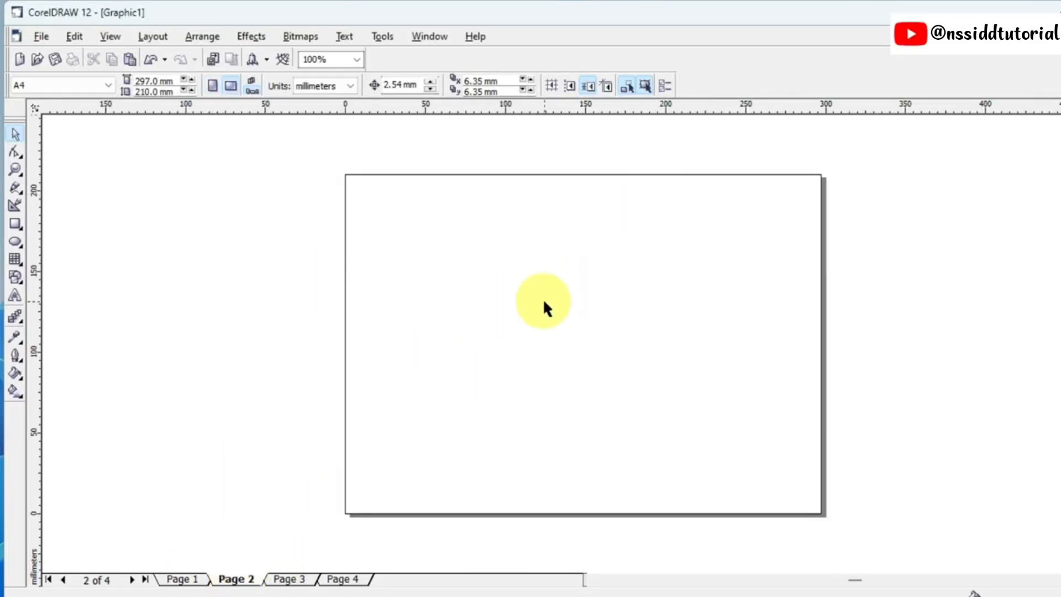
{"action": "left_click", "coordinate": [182, 579]}
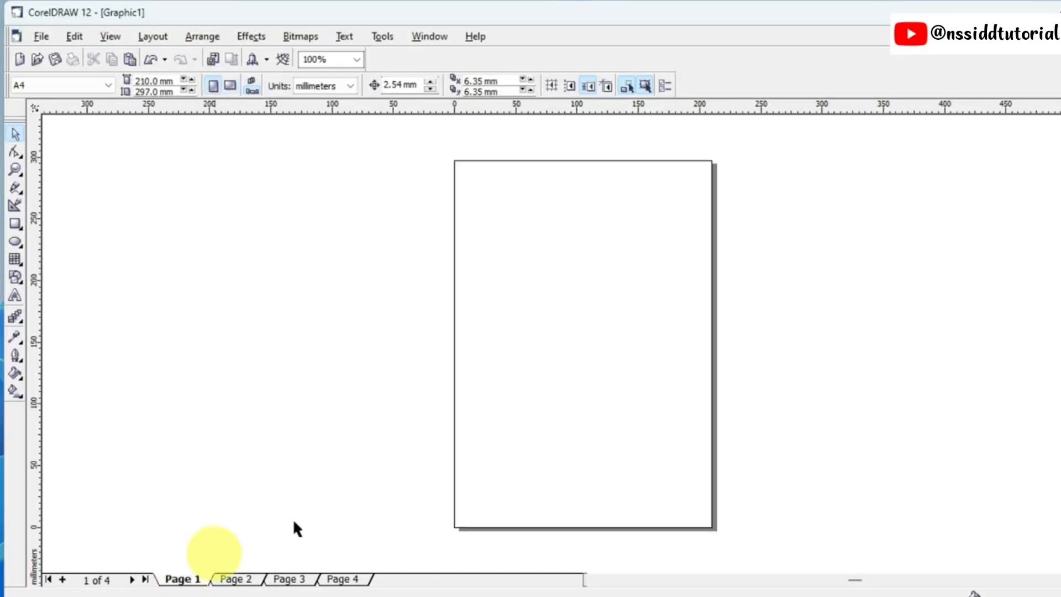
{"action": "left_click", "coordinate": [236, 577]}
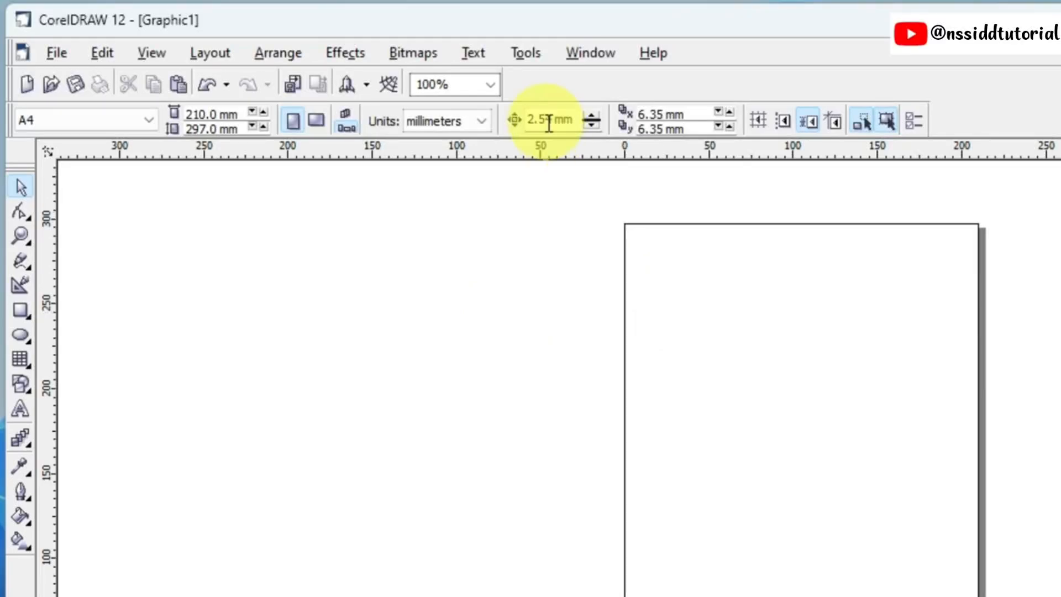
Step: Draw a rectangle about 103 by 97 mm in the empty area beside the page's left edge and deselect it
{"action": "left_click", "coordinate": [21, 310]}
{"action": "mouse_move", "coordinate": [360, 220]}
{"action": "left_mouse_down"}
{"action": "mouse_move", "coordinate": [416, 259]}
{"action": "mouse_move", "coordinate": [534, 384]}
{"action": "left_mouse_up"}
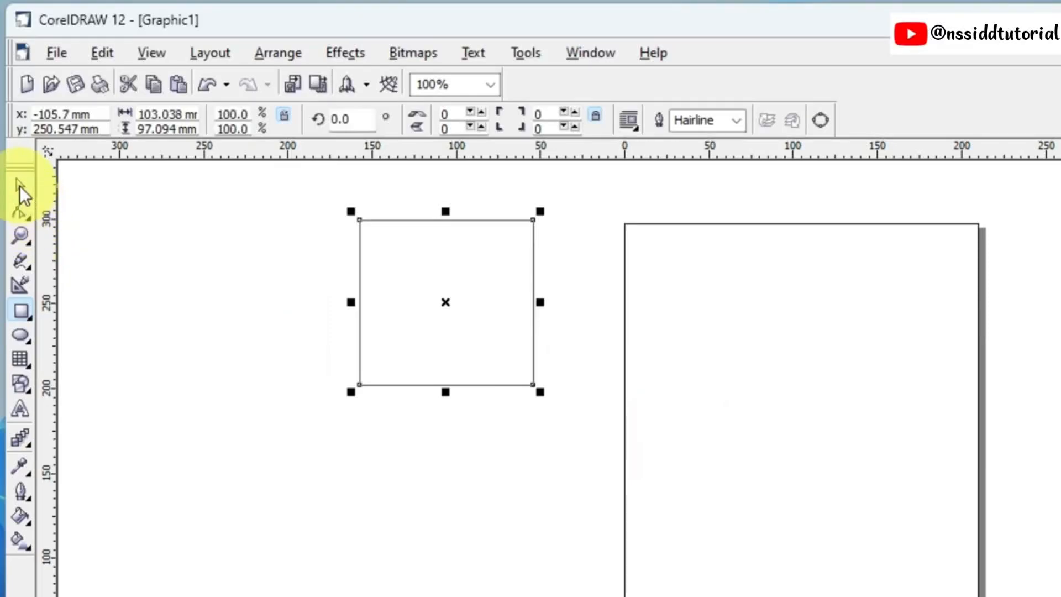
{"action": "left_click", "coordinate": [20, 187]}
{"action": "left_click", "coordinate": [724, 386]}
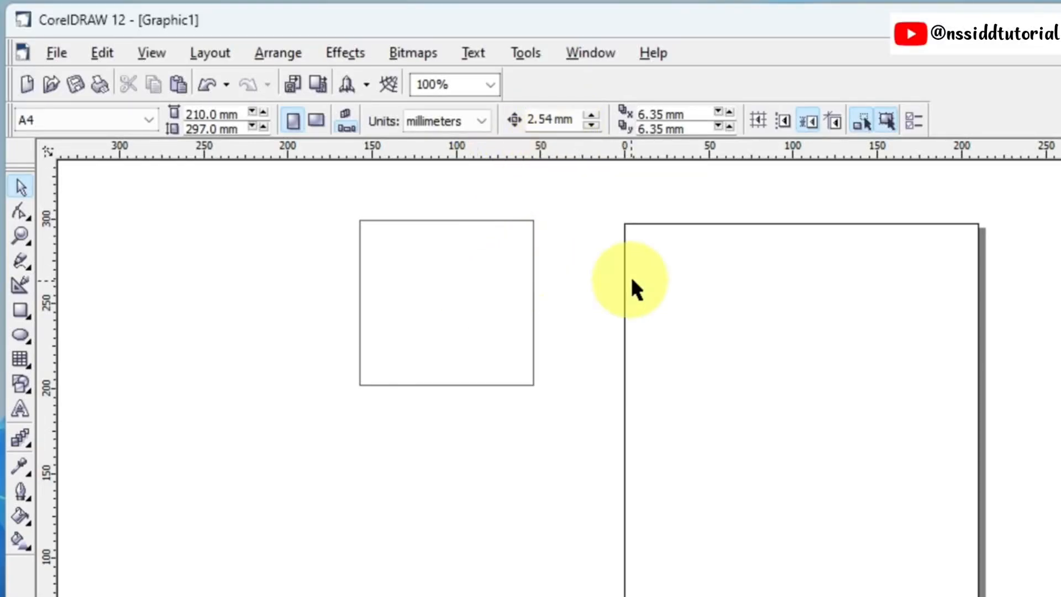
Step: Nudge the rectangle five times to the right with the 2.54 mm nudge offset and deselect it
{"action": "left_click", "coordinate": [505, 220]}
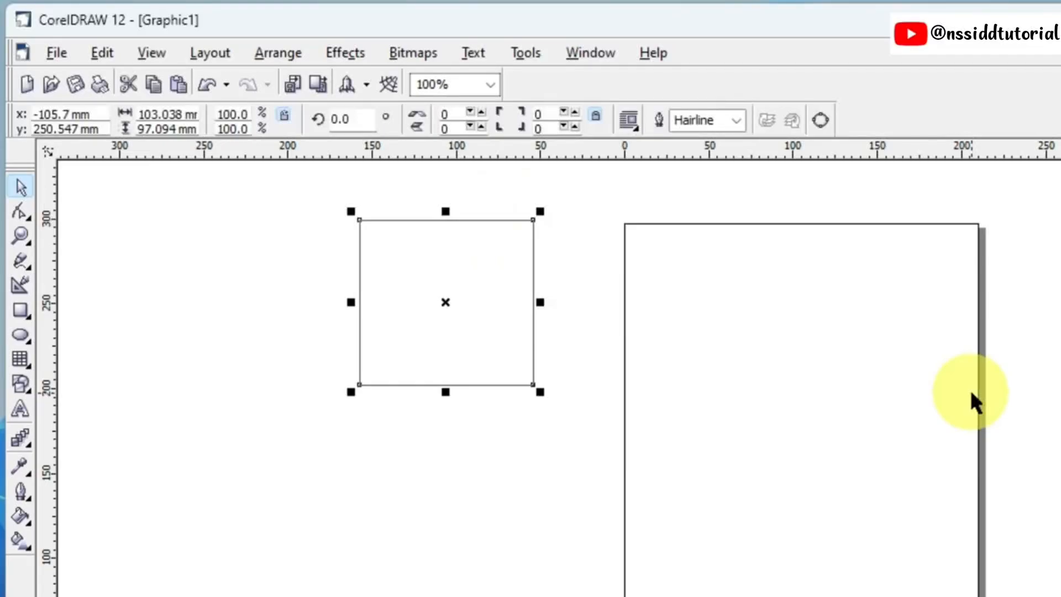
{"action": "key", "text": "Right"}
{"action": "key", "text": "Right"}
{"action": "key", "text": "Right"}
{"action": "key", "text": "Right"}
{"action": "key", "text": "Right"}
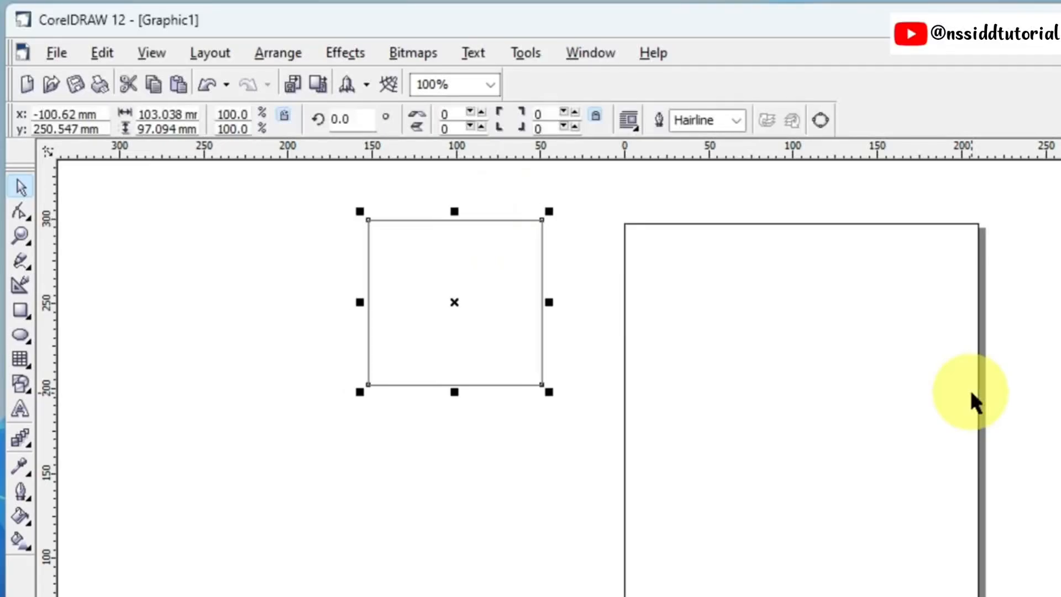
{"action": "left_click", "coordinate": [970, 389]}
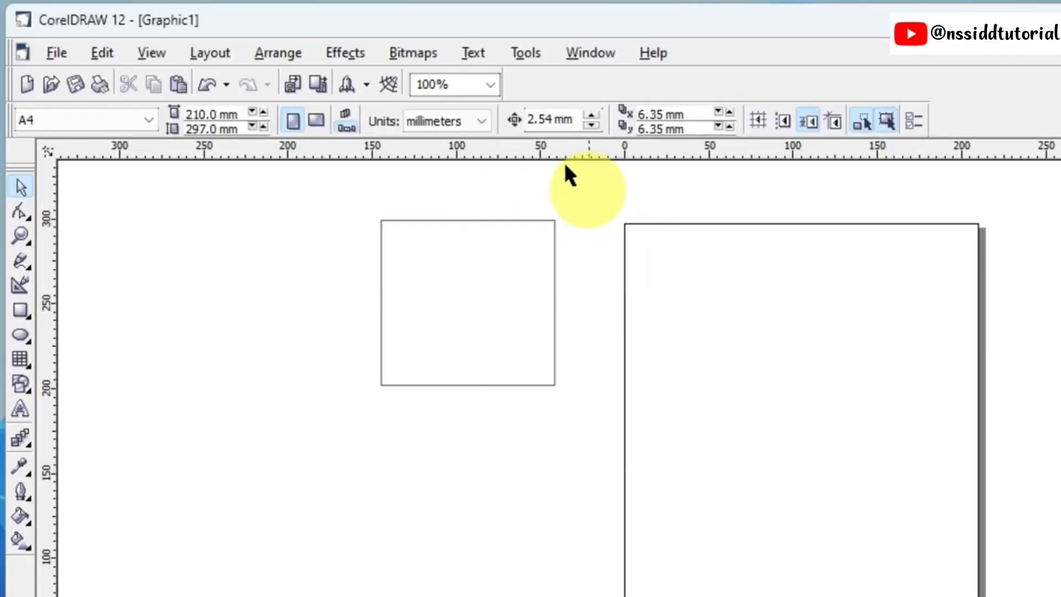
Step: Set the nudge offset to 10 mm and nudge the rectangle six times to the right, onto the page's left edge
{"action": "double_click", "coordinate": [538, 119]}
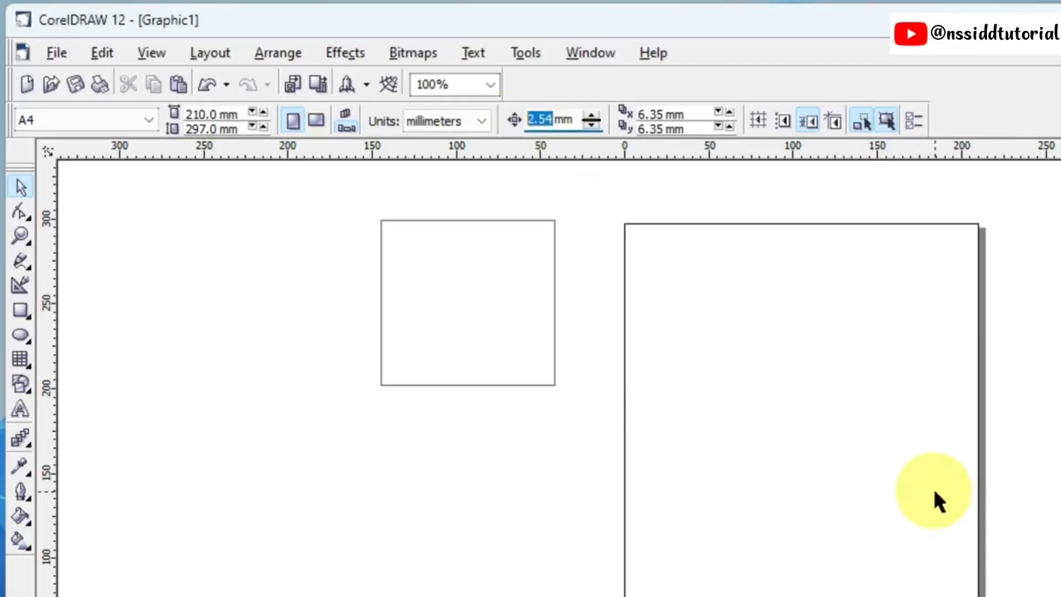
{"action": "type", "text": "10"}
{"action": "left_click", "coordinate": [541, 376]}
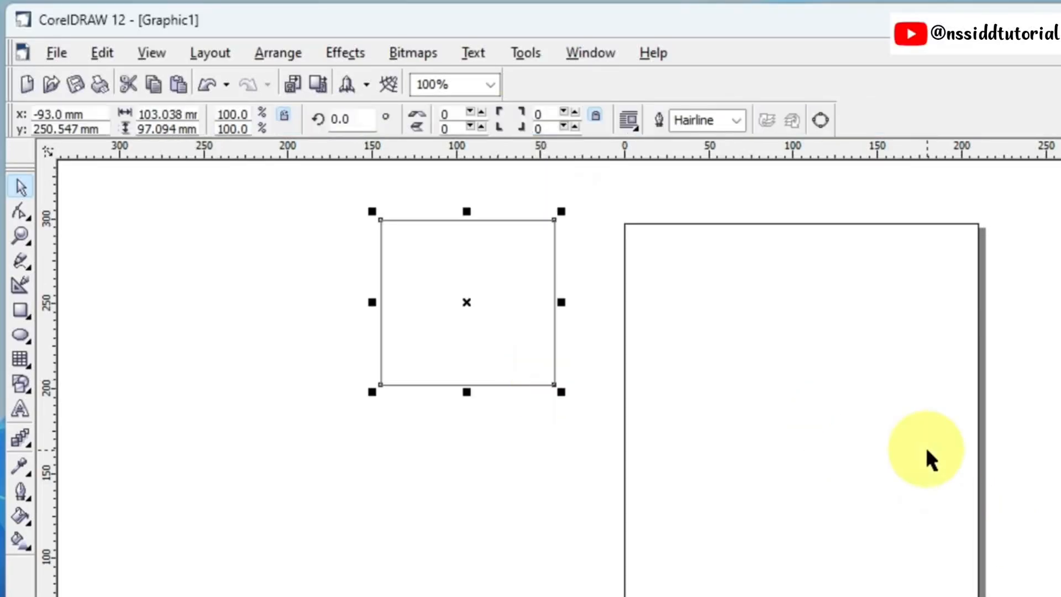
{"action": "key", "text": "Right"}
{"action": "key", "text": "Right"}
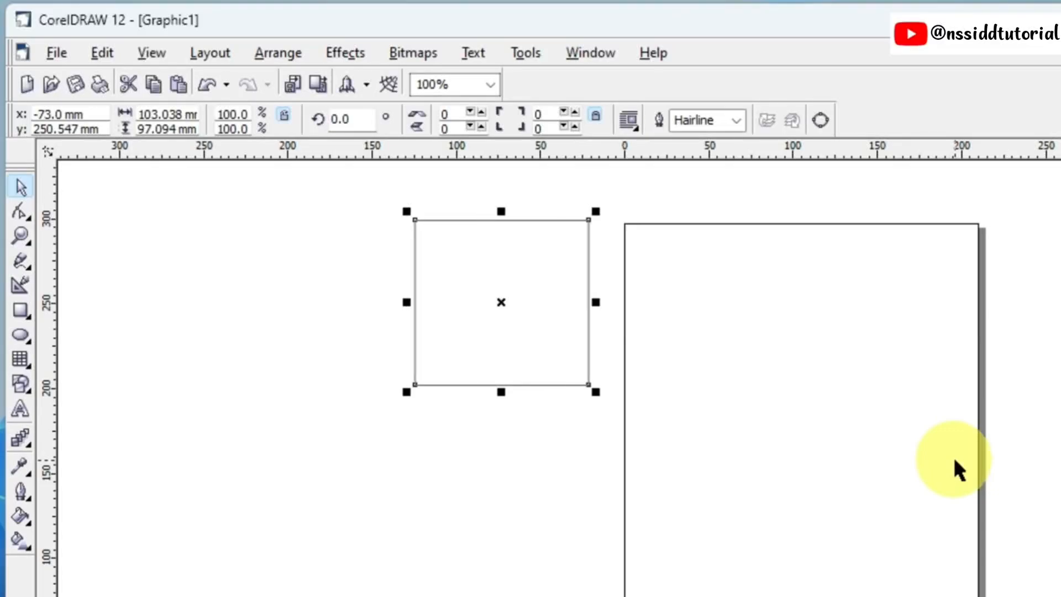
{"action": "key", "text": "Right"}
{"action": "key", "text": "Right"}
{"action": "key", "text": "Right"}
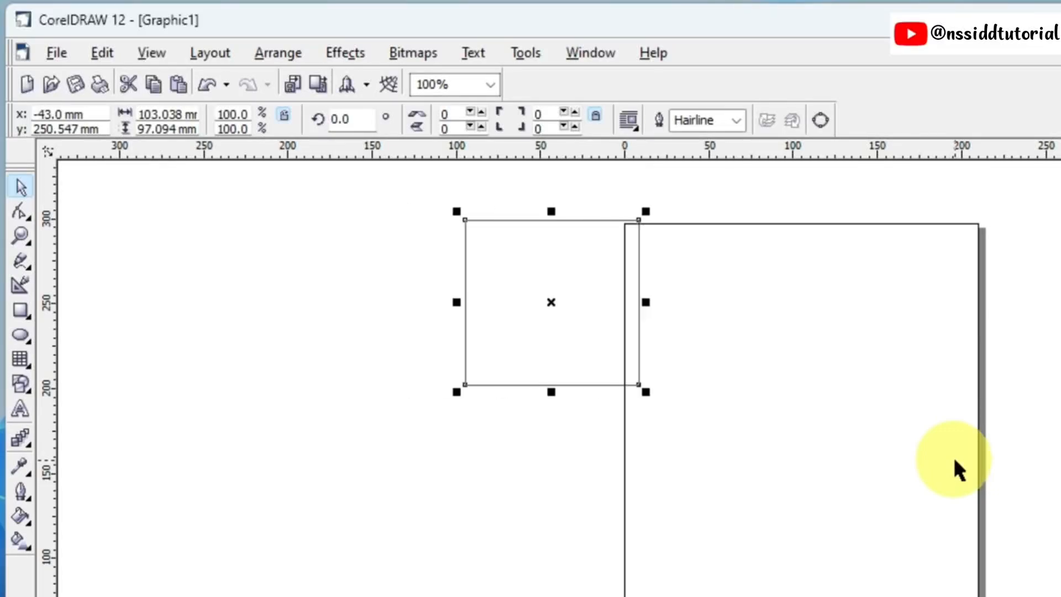
{"action": "key", "text": "Right"}
{"action": "left_click", "coordinate": [954, 460]}
{"action": "left_click", "coordinate": [632, 384]}
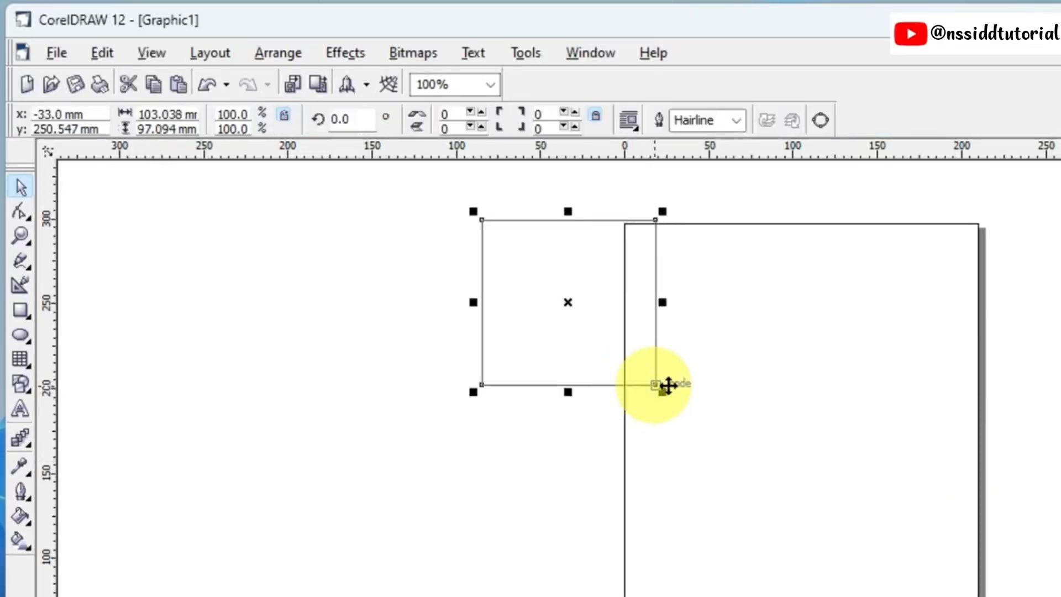
{"action": "left_click", "coordinate": [724, 386]}
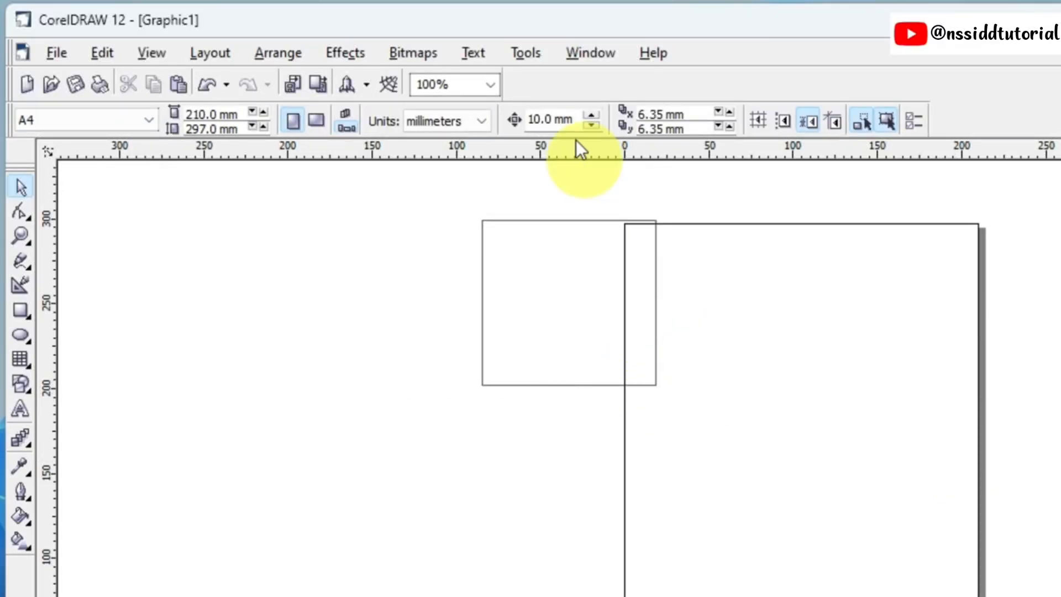
Step: Set the nudge offset to 50 mm and nudge the rectangle three times to the right and five times back left
{"action": "double_click", "coordinate": [540, 118]}
{"action": "type", "text": "50"}
{"action": "key", "text": "Return"}
{"action": "left_click", "coordinate": [654, 382]}
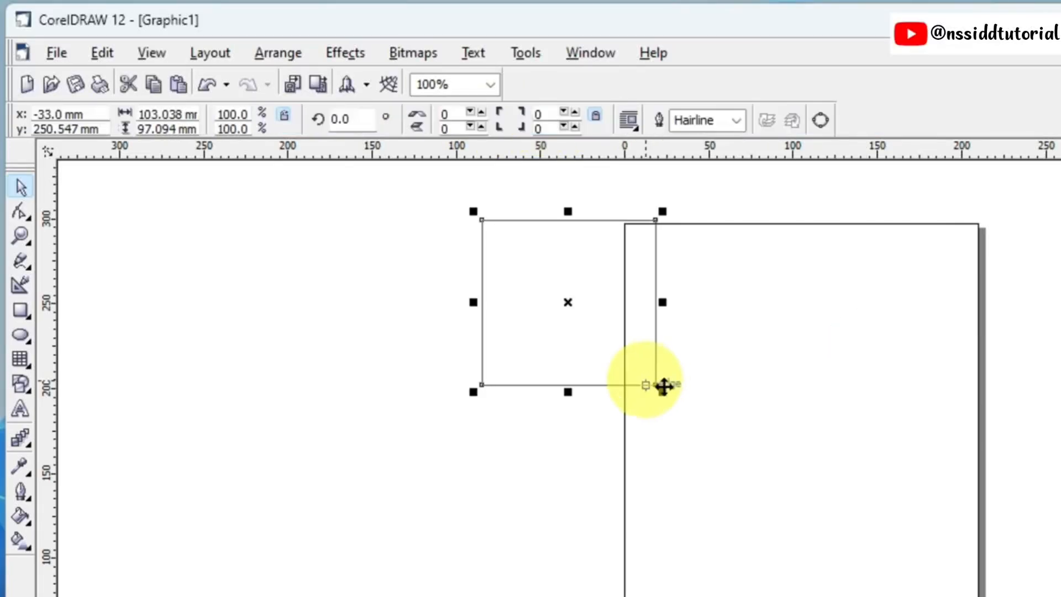
{"action": "key", "text": "Right"}
{"action": "key", "text": "Right"}
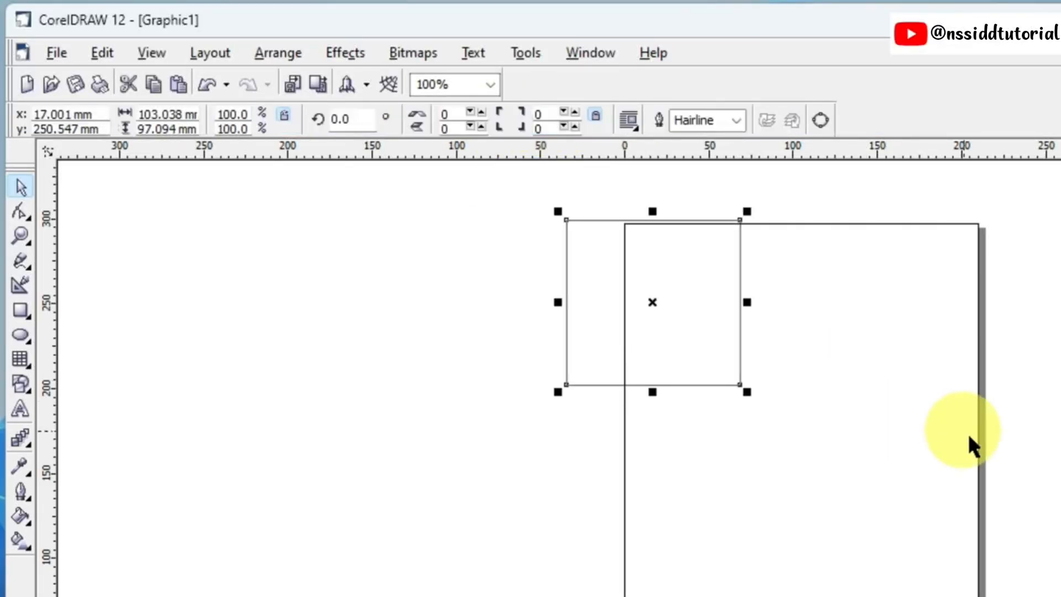
{"action": "key", "text": "Right"}
{"action": "key", "text": "Left"}
{"action": "key", "text": "Left"}
{"action": "key", "text": "Left"}
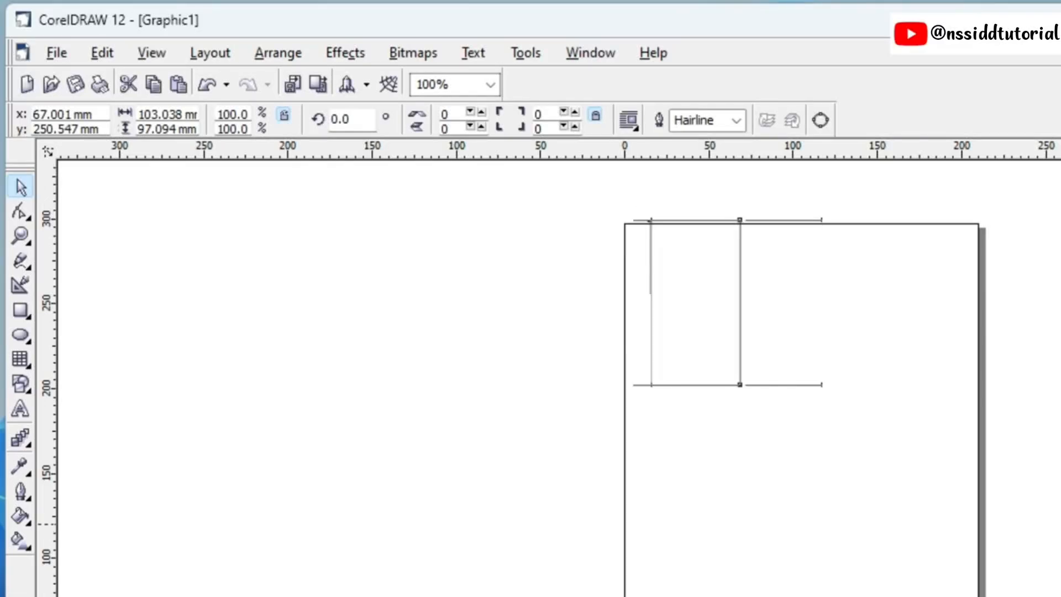
{"action": "key", "text": "Left"}
{"action": "key", "text": "Left"}
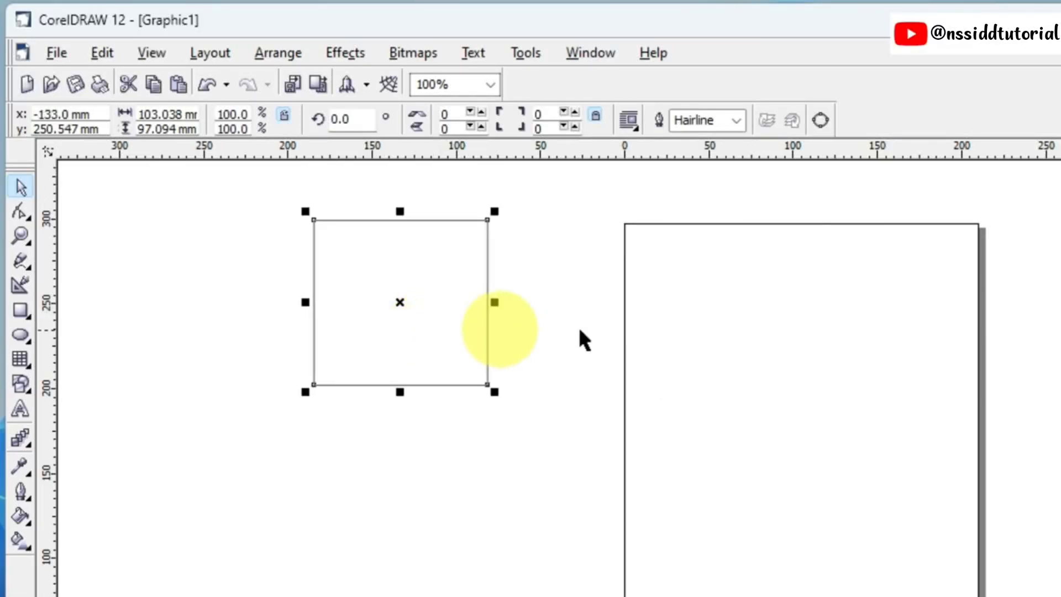
{"action": "left_click", "coordinate": [669, 336]}
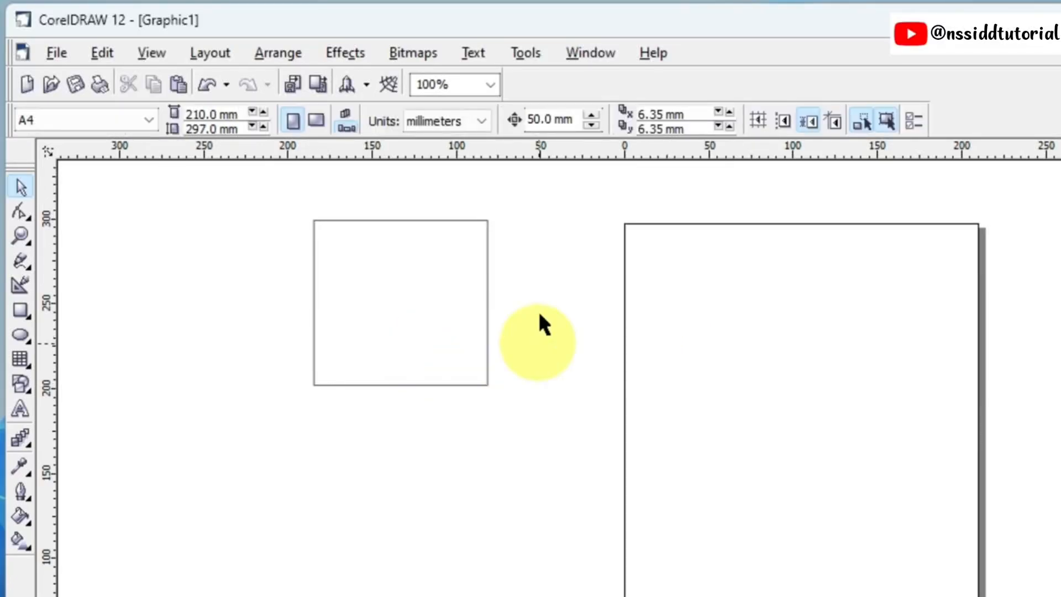
Step: Set the nudge offset to 1 mm and nudge the rectangle three times to the right
{"action": "left_click", "coordinate": [546, 125]}
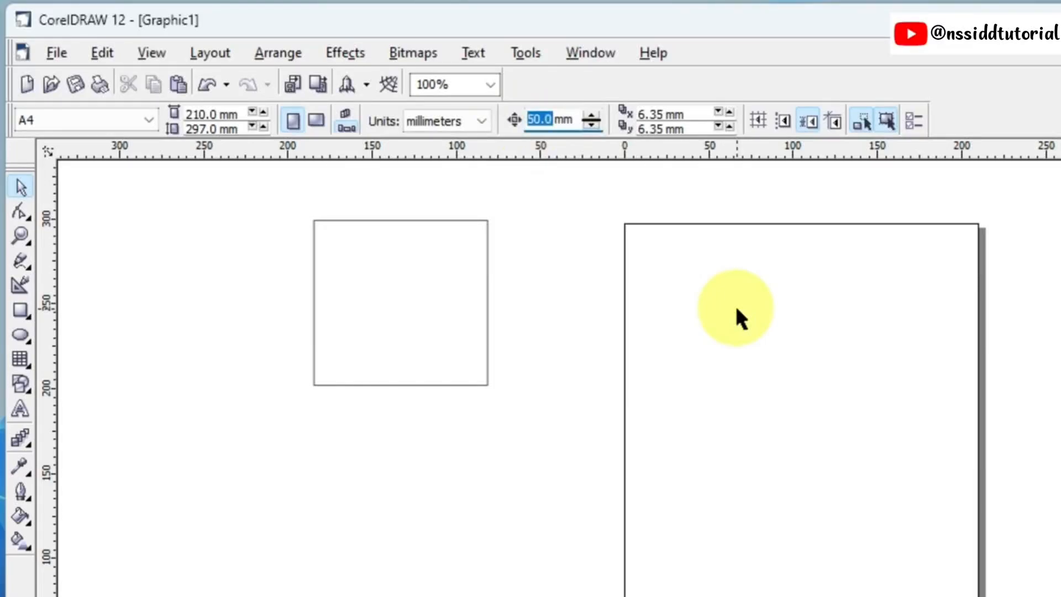
{"action": "type", "text": "1"}
{"action": "key", "text": "Return"}
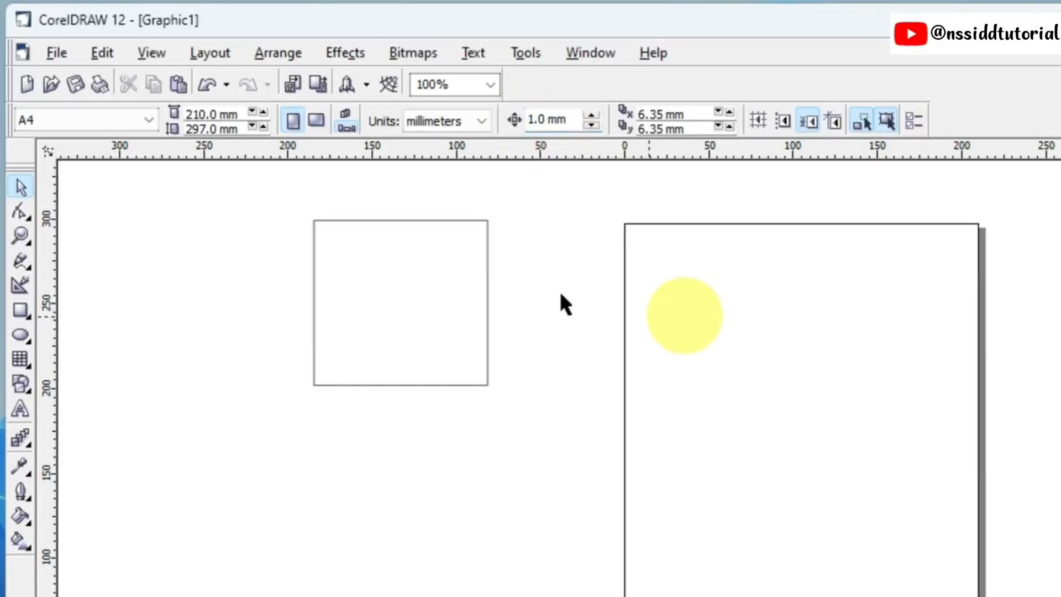
{"action": "left_click", "coordinate": [488, 229]}
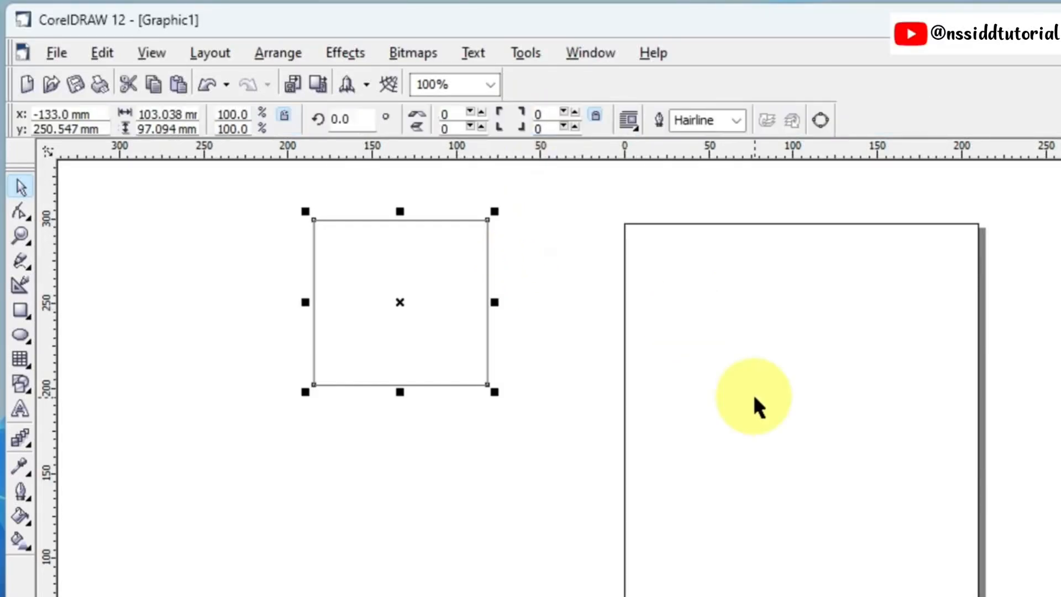
{"action": "key", "text": "Right"}
{"action": "key", "text": "Right"}
{"action": "key", "text": "Right"}
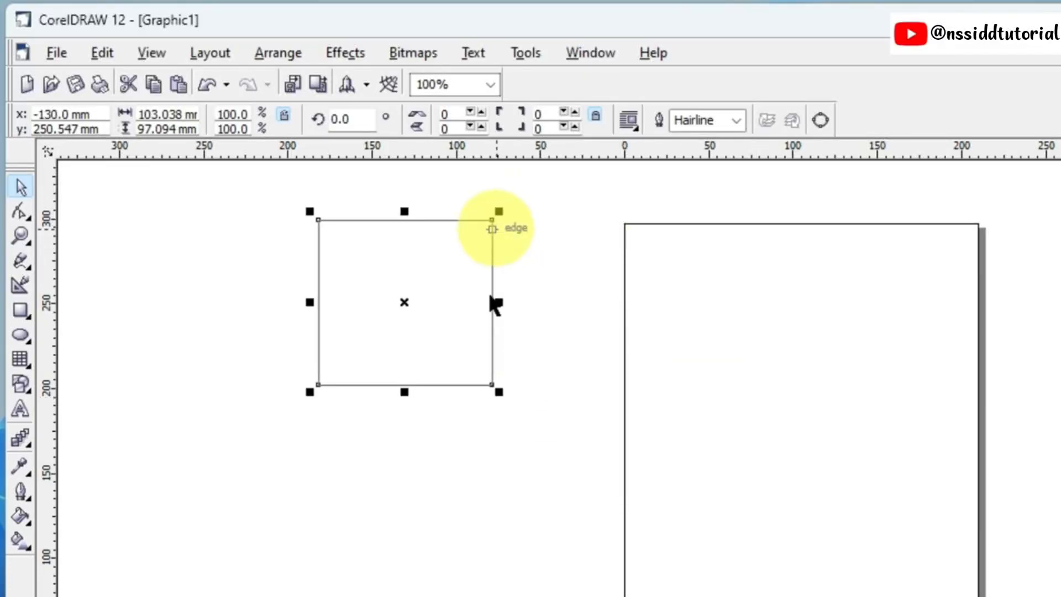
{"action": "left_click", "coordinate": [696, 327]}
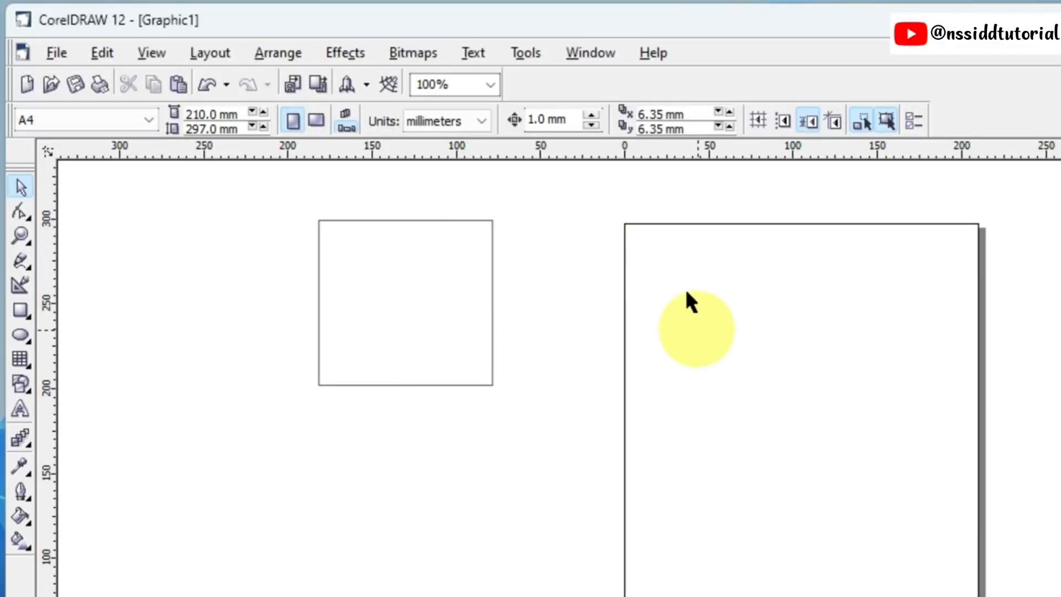
Step: Increase the nudge offset in increments to 2.5 mm
{"action": "double_click", "coordinate": [537, 120]}
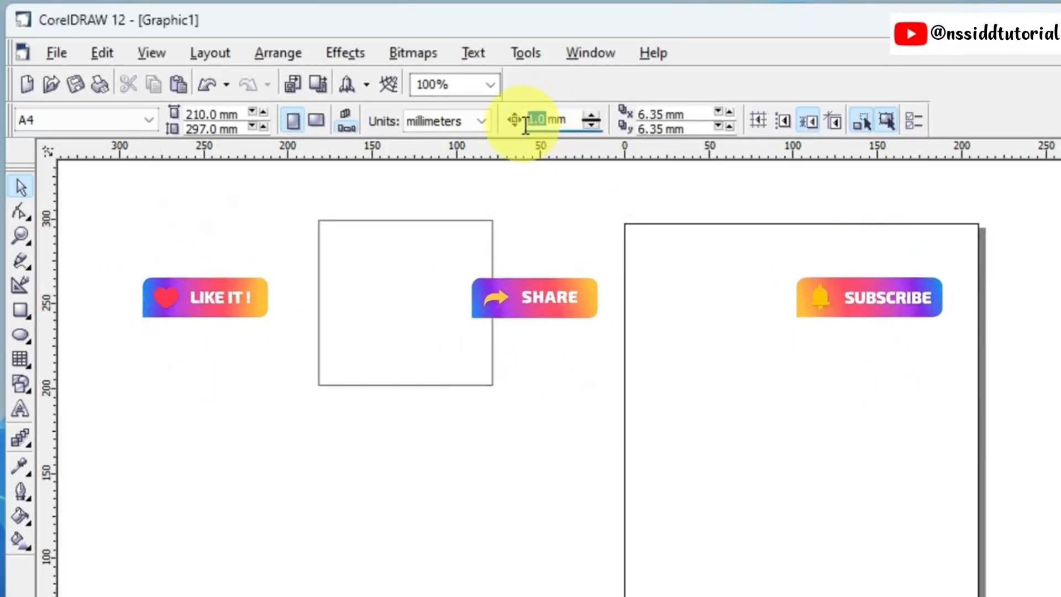
{"action": "left_click", "coordinate": [593, 115]}
{"action": "left_click", "coordinate": [593, 115]}
{"action": "left_click", "coordinate": [594, 115]}
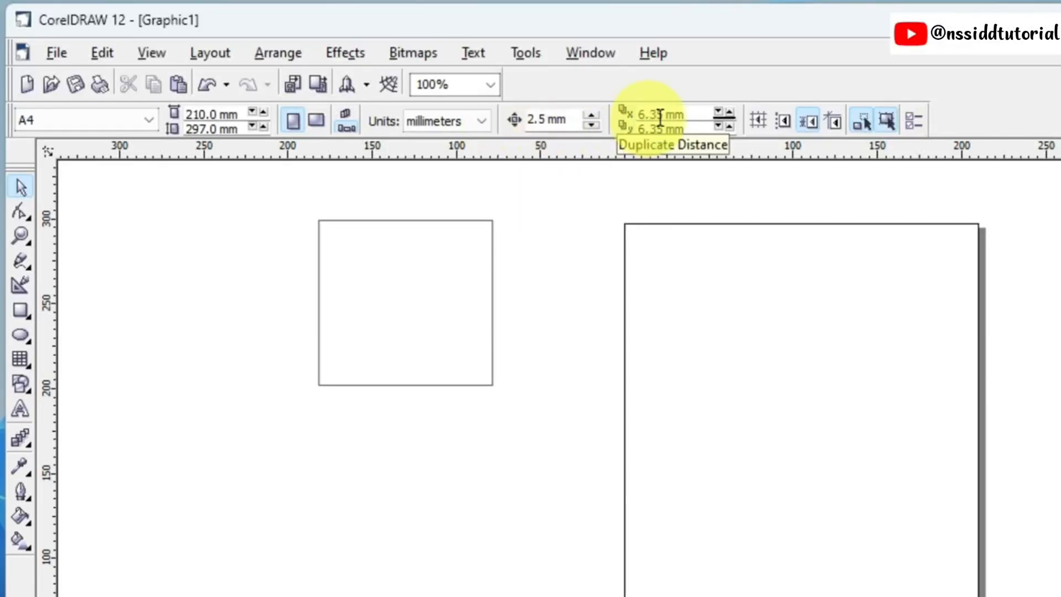
Step: Duplicate the rectangle at the 6.35 mm duplicate distance and delete the copy
{"action": "left_click", "coordinate": [400, 286]}
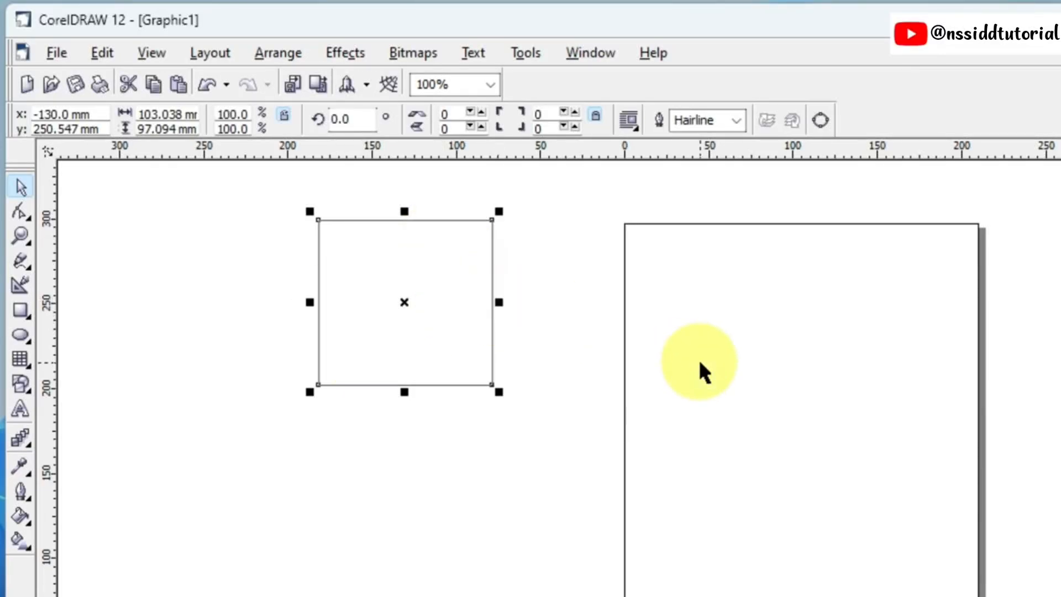
{"action": "key", "text": "ctrl+d"}
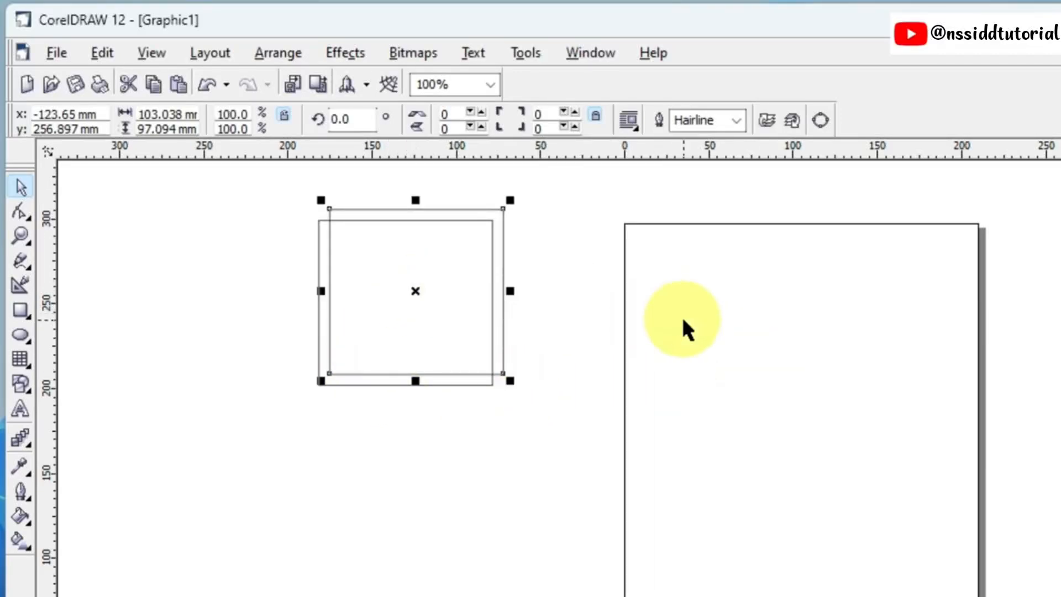
{"action": "key", "text": "Delete"}
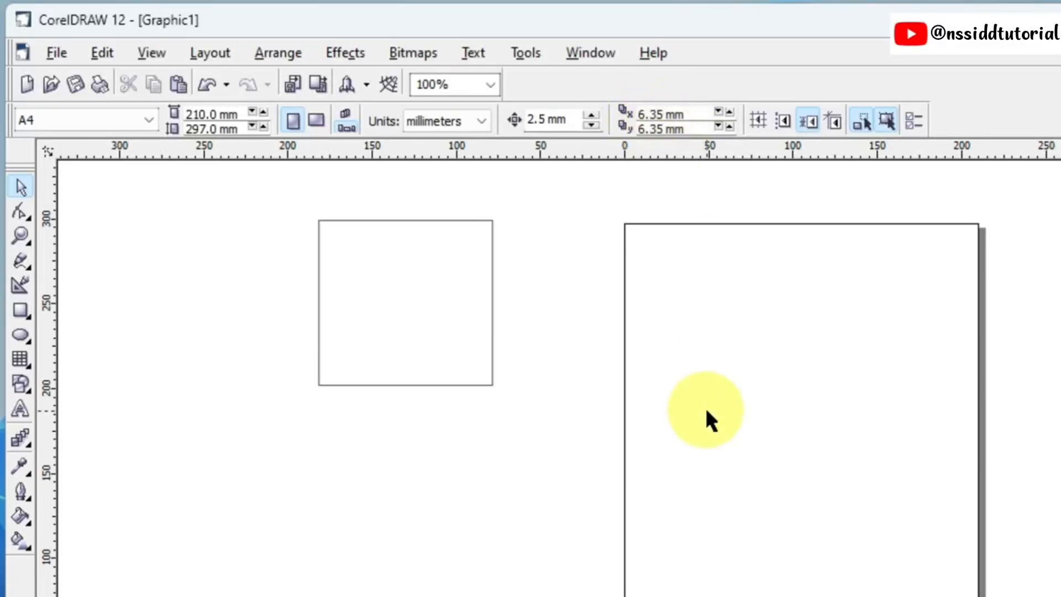
Step: Set the horizontal duplicate distance to 0 mm and duplicate the rectangle
{"action": "double_click", "coordinate": [660, 114]}
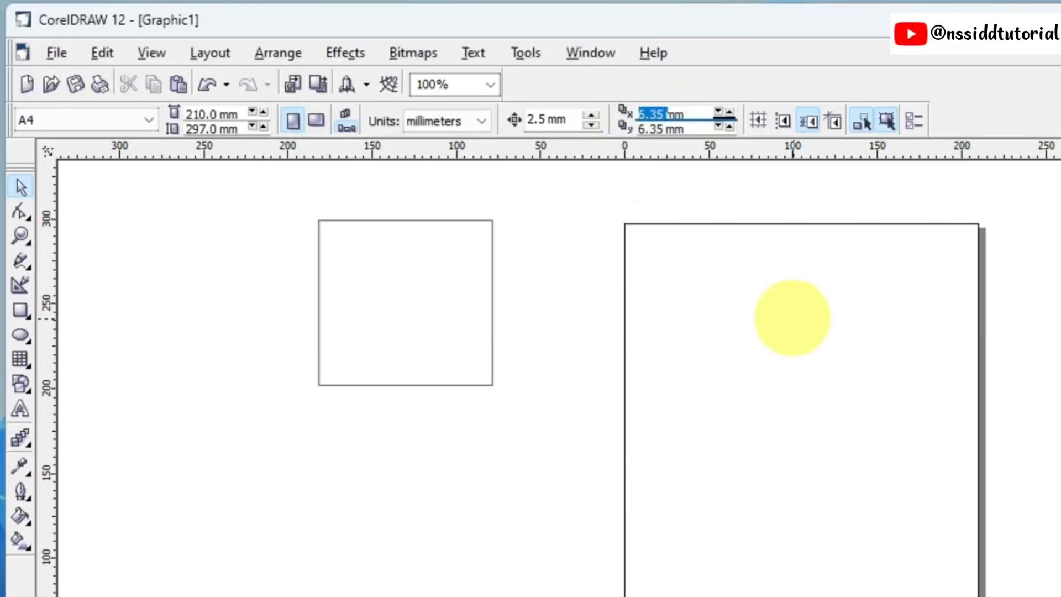
{"action": "left_click", "coordinate": [392, 365]}
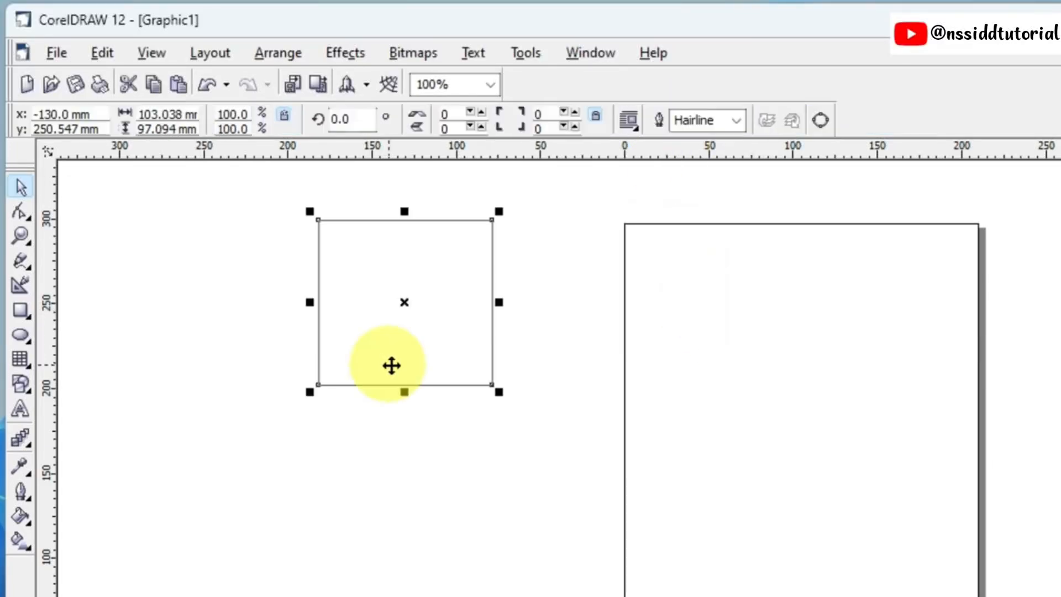
{"action": "key", "text": "ctrl+d"}
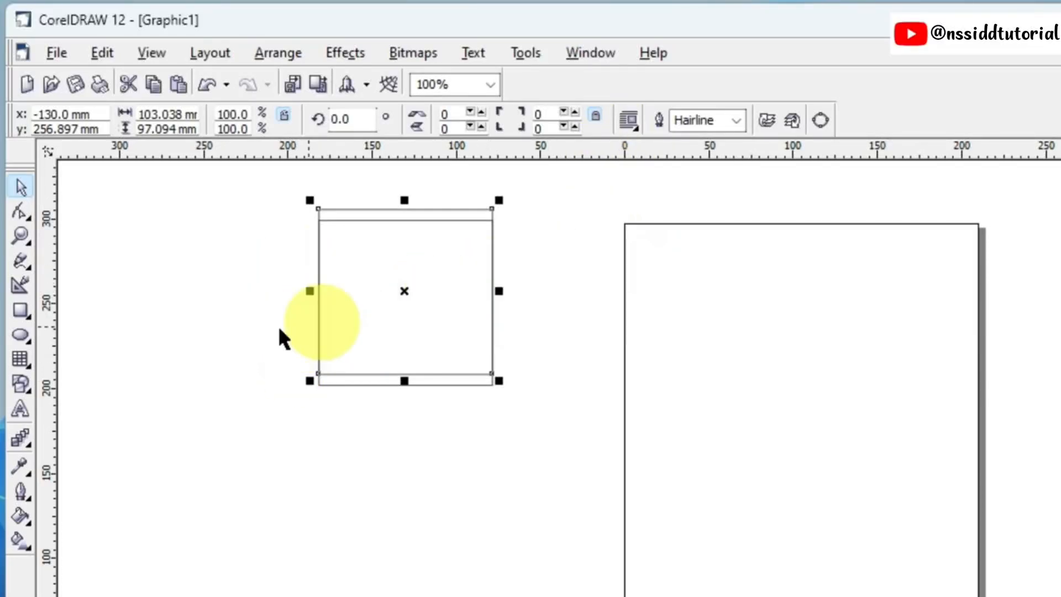
{"action": "left_click", "coordinate": [685, 237]}
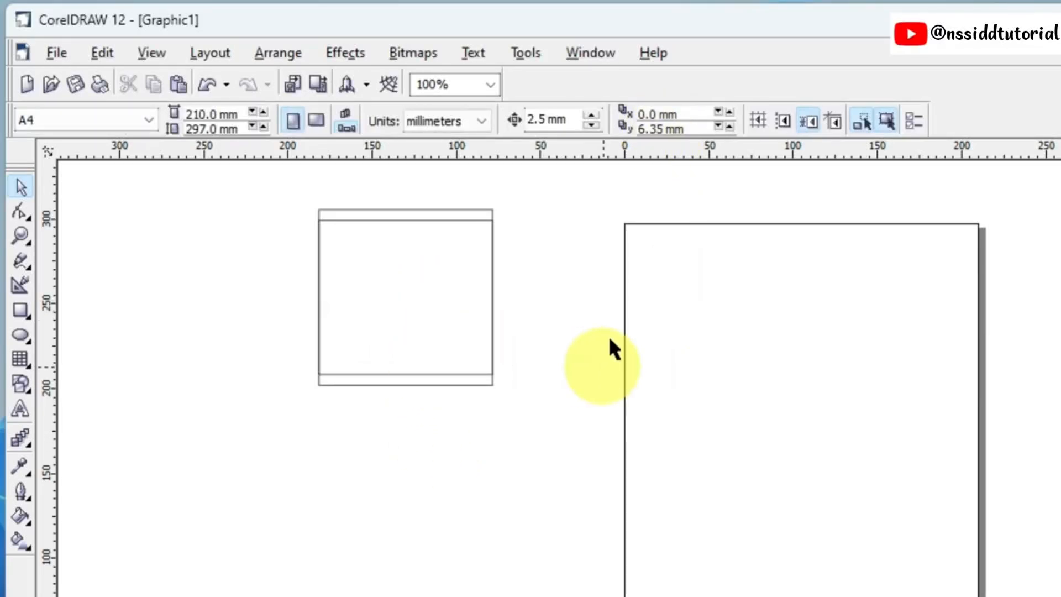
Step: Set the horizontal and vertical duplicate distances to 10 mm each
{"action": "double_click", "coordinate": [647, 114]}
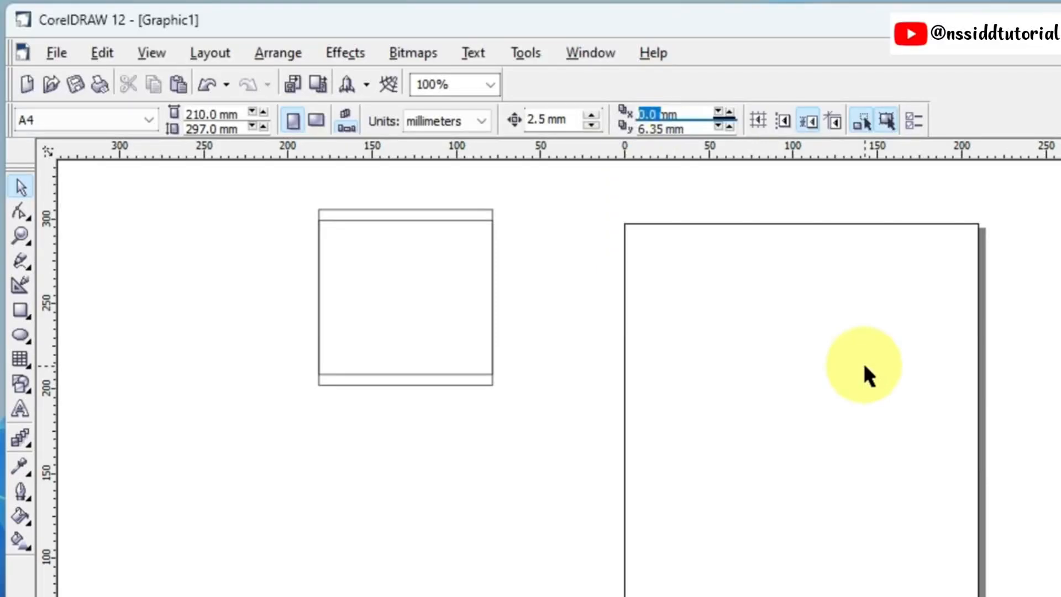
{"action": "type", "text": "10"}
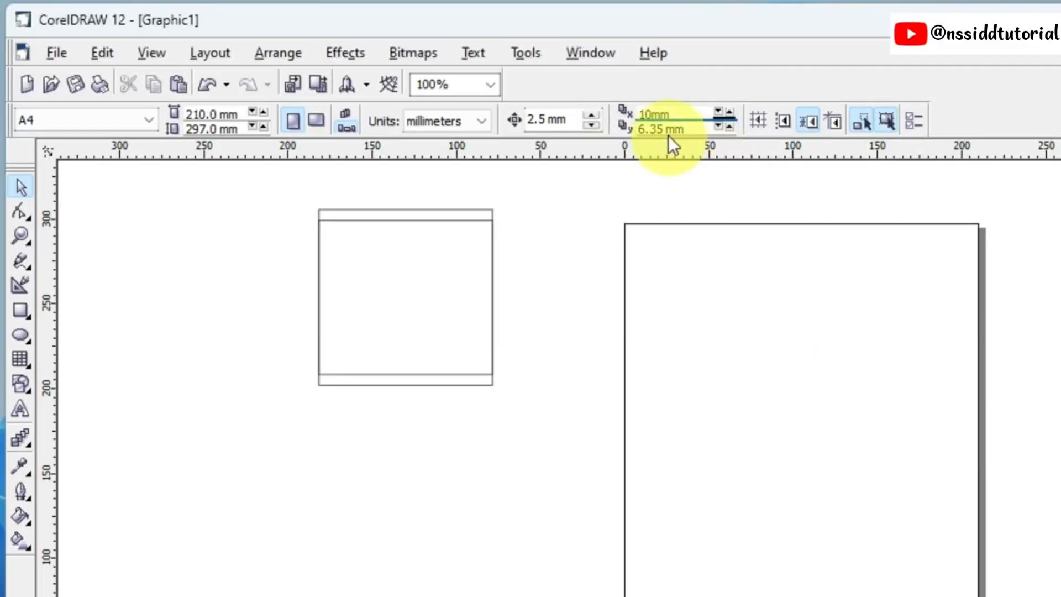
{"action": "left_click", "coordinate": [645, 130]}
{"action": "double_click", "coordinate": [646, 130]}
{"action": "type", "text": "10"}
{"action": "key", "text": "Return"}
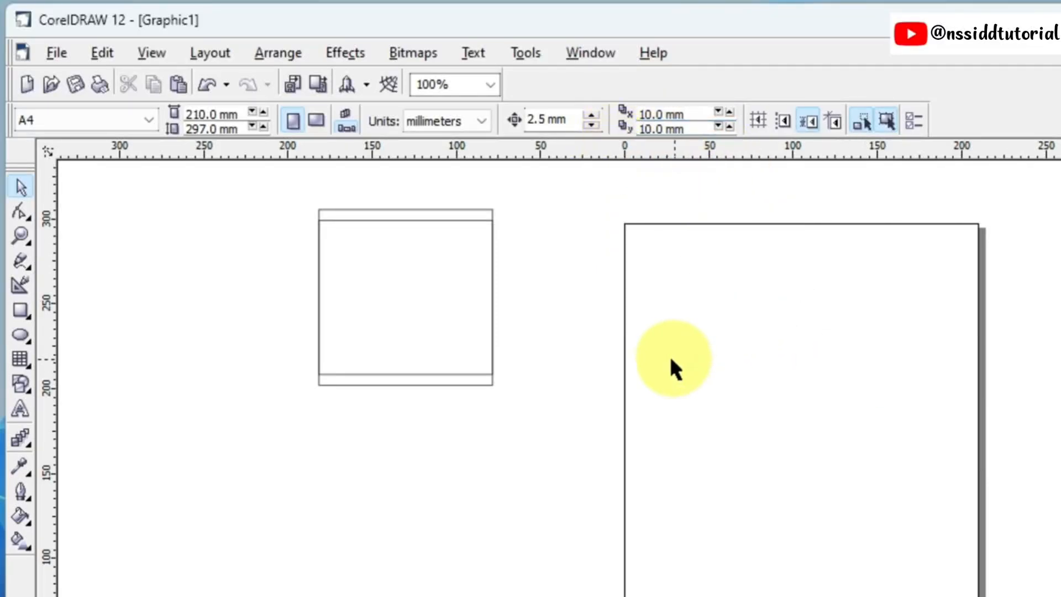
Step: Delete the earlier copy and duplicate the original rectangle at the 10 mm distances
{"action": "left_click", "coordinate": [441, 374]}
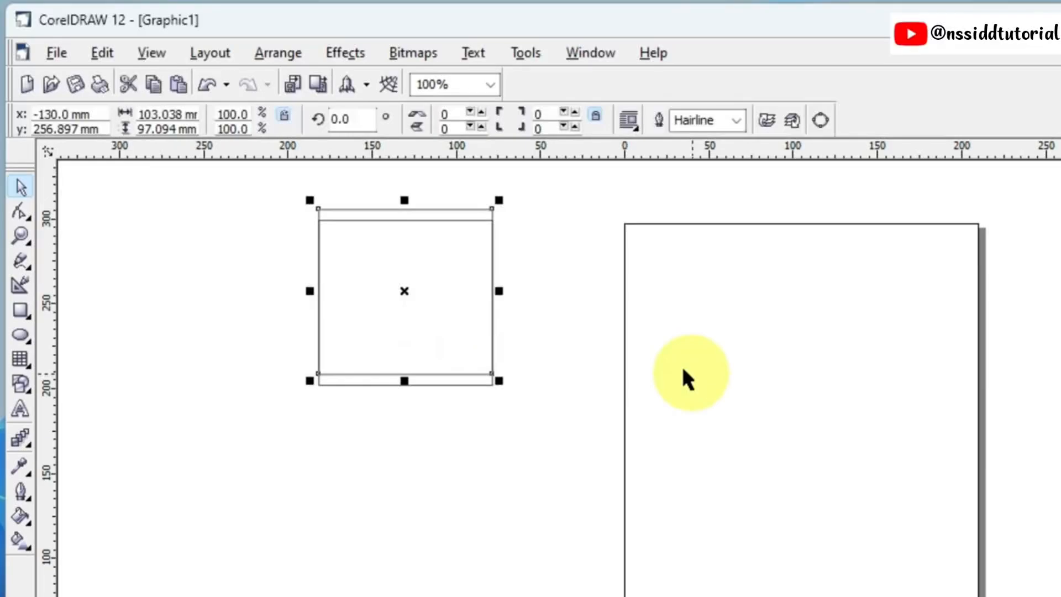
{"action": "key", "text": "Delete"}
{"action": "left_click", "coordinate": [435, 383]}
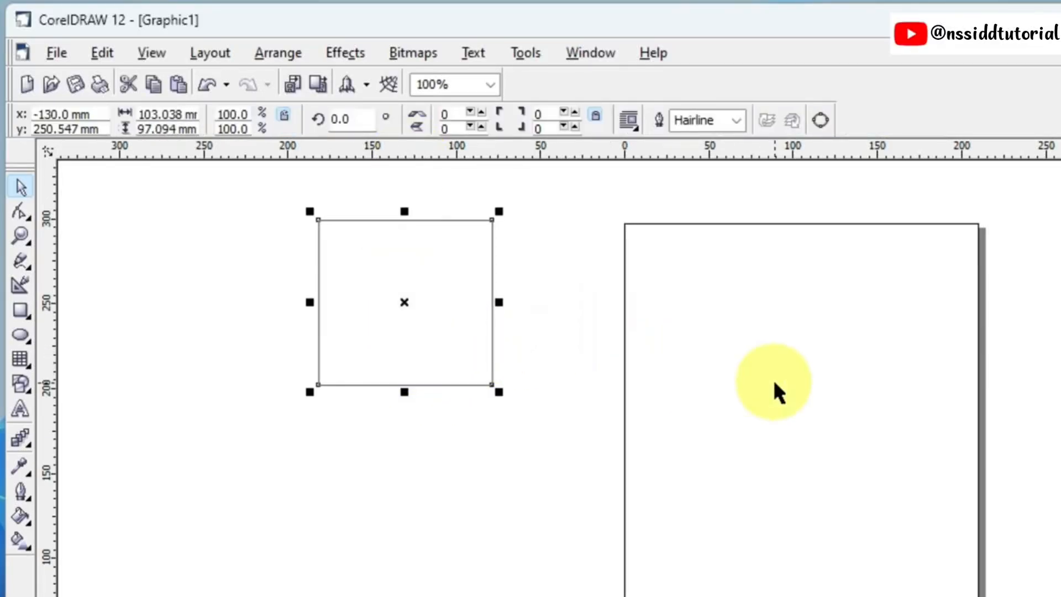
{"action": "key", "text": "ctrl+d"}
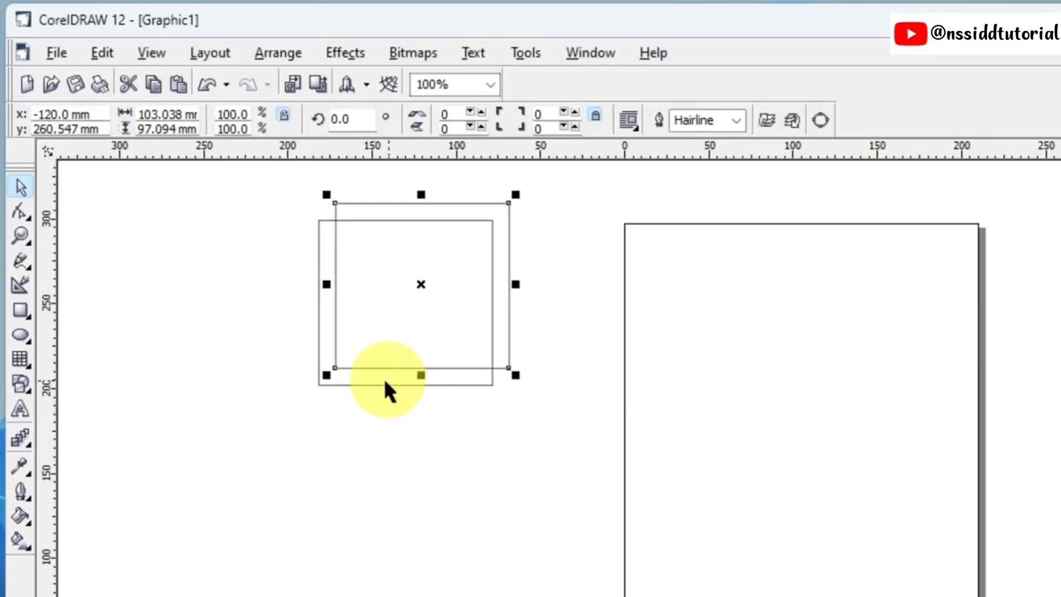
Step: Set both duplicate distances to 0 mm and delete the offset copy of the rectangle
{"action": "left_click", "coordinate": [558, 276]}
{"action": "left_click_drag", "start_coordinate": [663, 115], "coordinate": [635, 131]}
{"action": "type", "text": "0"}
{"action": "type", "text": "0"}
{"action": "key", "text": "Return"}
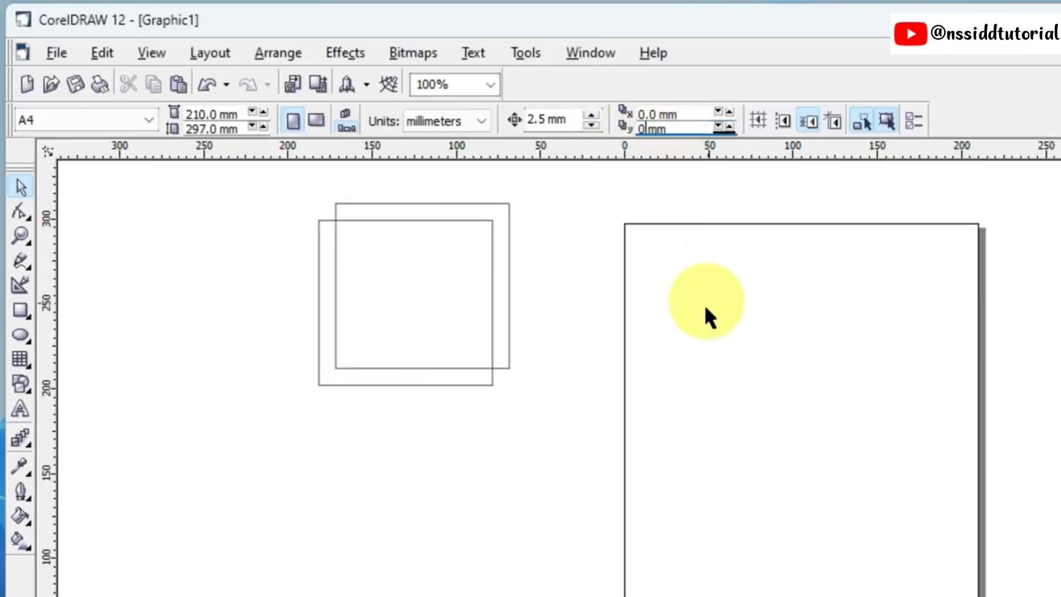
{"action": "left_click", "coordinate": [501, 365]}
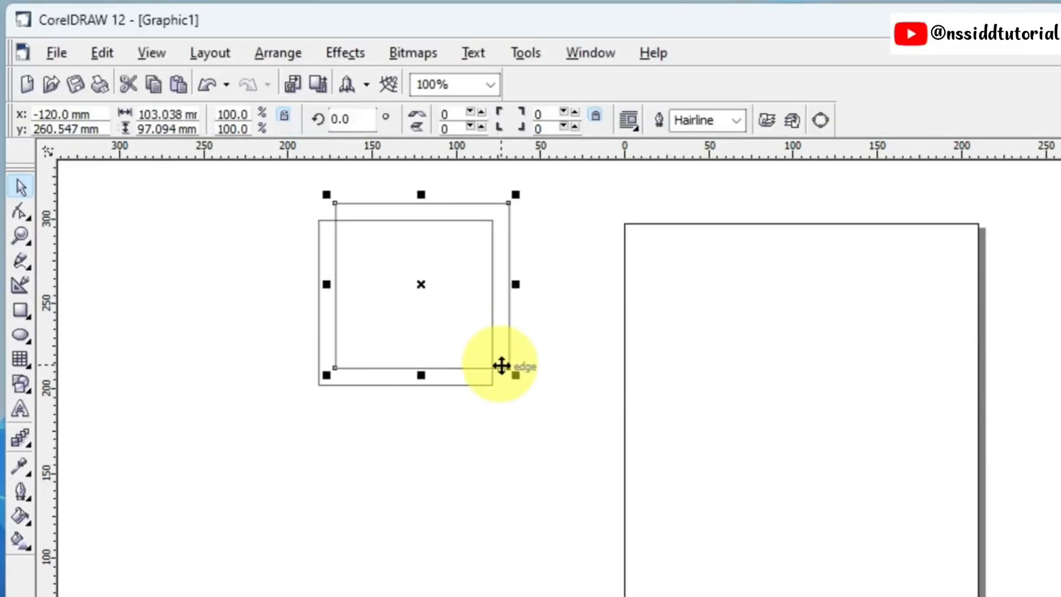
{"action": "key", "text": "Delete"}
Step: Move the rectangle's in-place duplicate right across the page's left edge and undo the move
{"action": "left_click", "coordinate": [420, 384]}
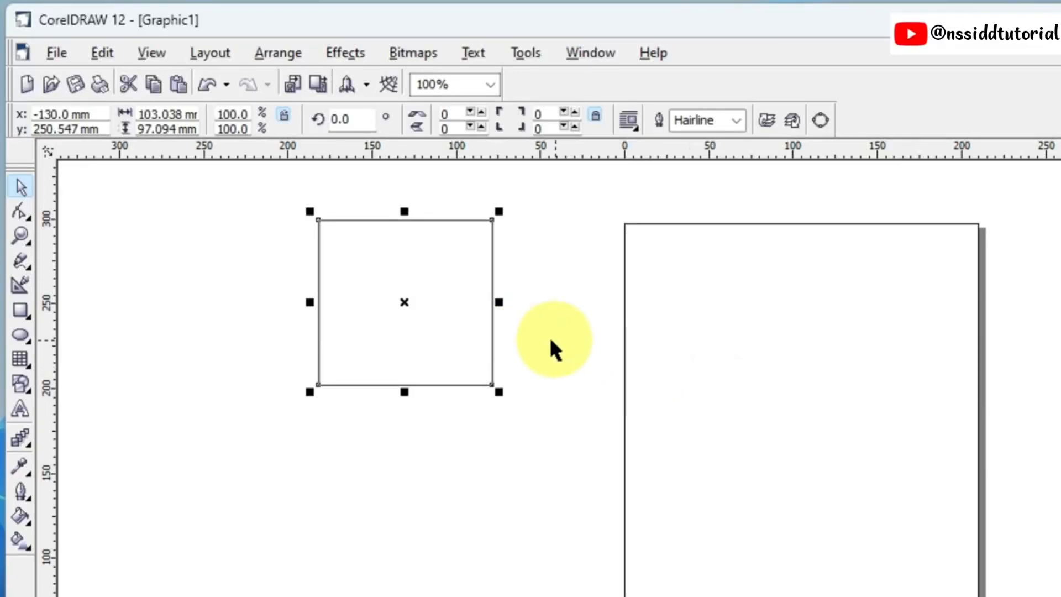
{"action": "left_click_drag", "start_coordinate": [408, 312], "coordinate": [615, 305]}
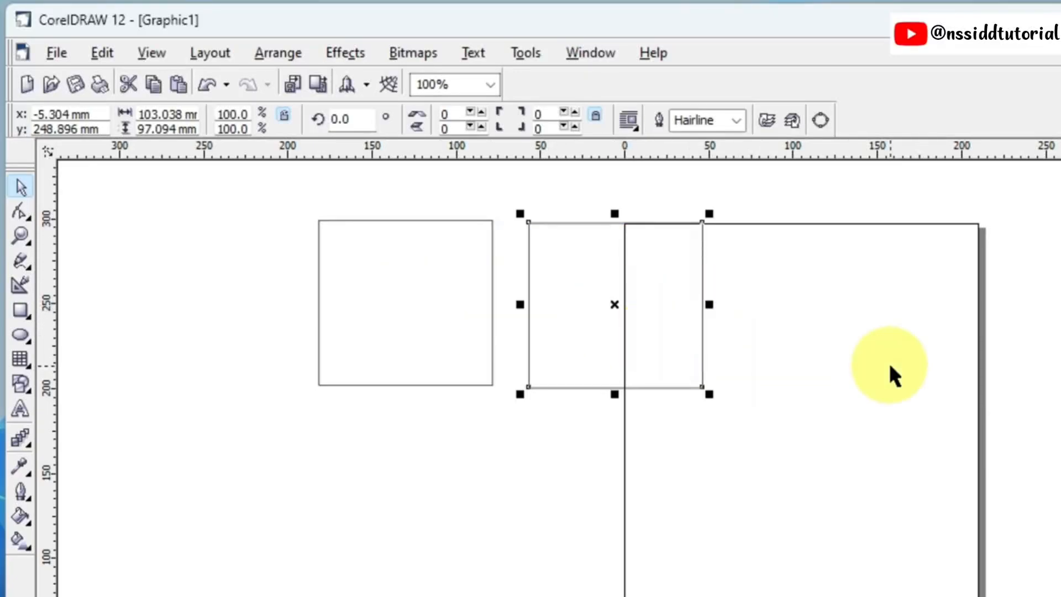
{"action": "key", "text": "ctrl+z"}
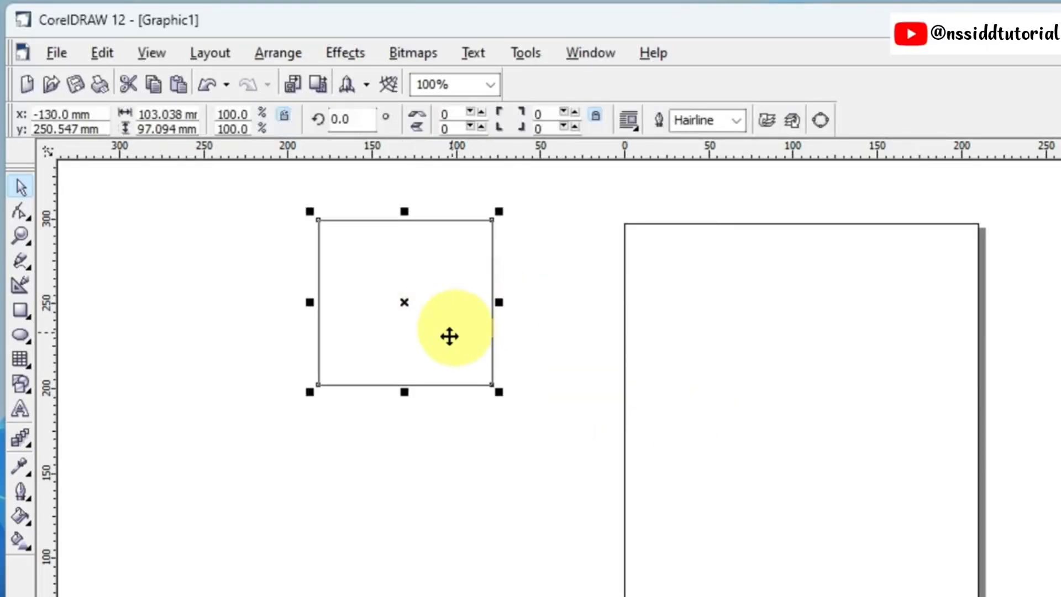
Step: Place a copy of the rectangle about 150 mm to the right, across the page's left edge, and delete it
{"action": "left_click_drag", "start_coordinate": [424, 331], "coordinate": [675, 329]}
{"action": "right_click", "coordinate": [675, 329]}
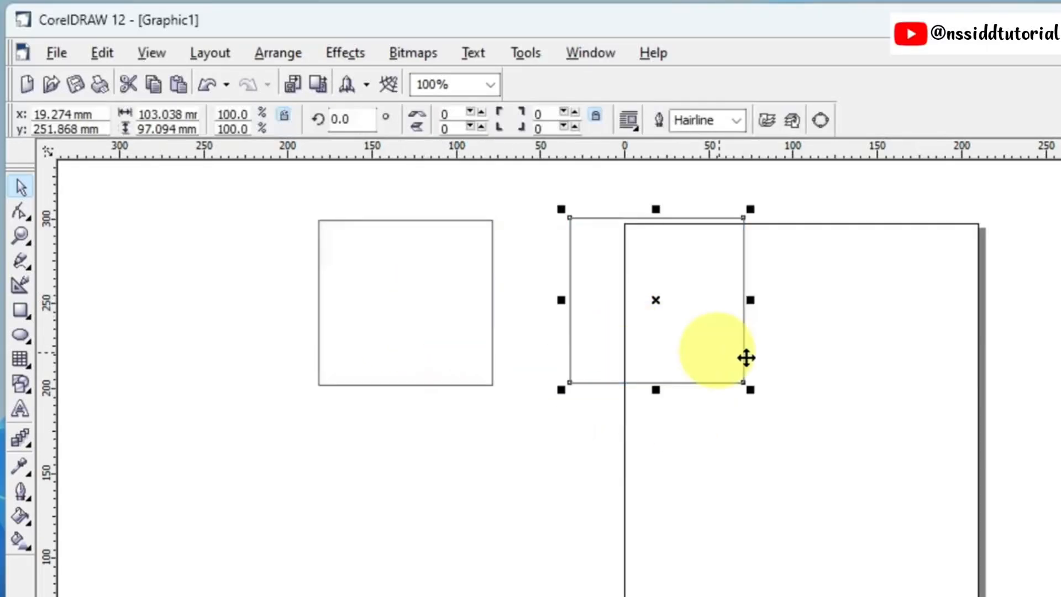
{"action": "key", "text": "Delete"}
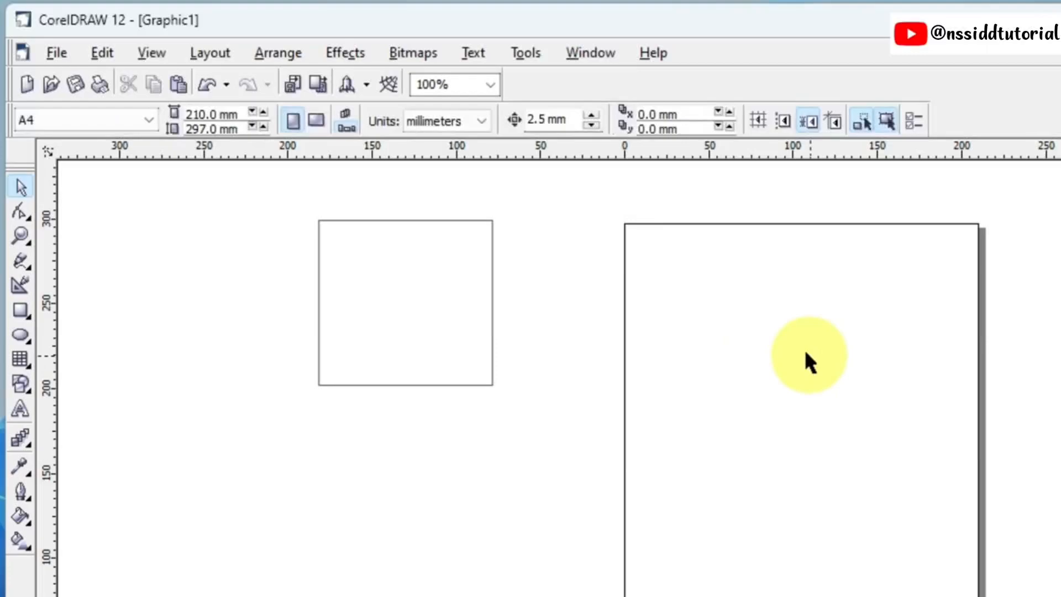
Step: Set the horizontal and vertical duplicate distances back to 6.35 mm and leave the rectangle deselected
{"action": "double_click", "coordinate": [654, 115]}
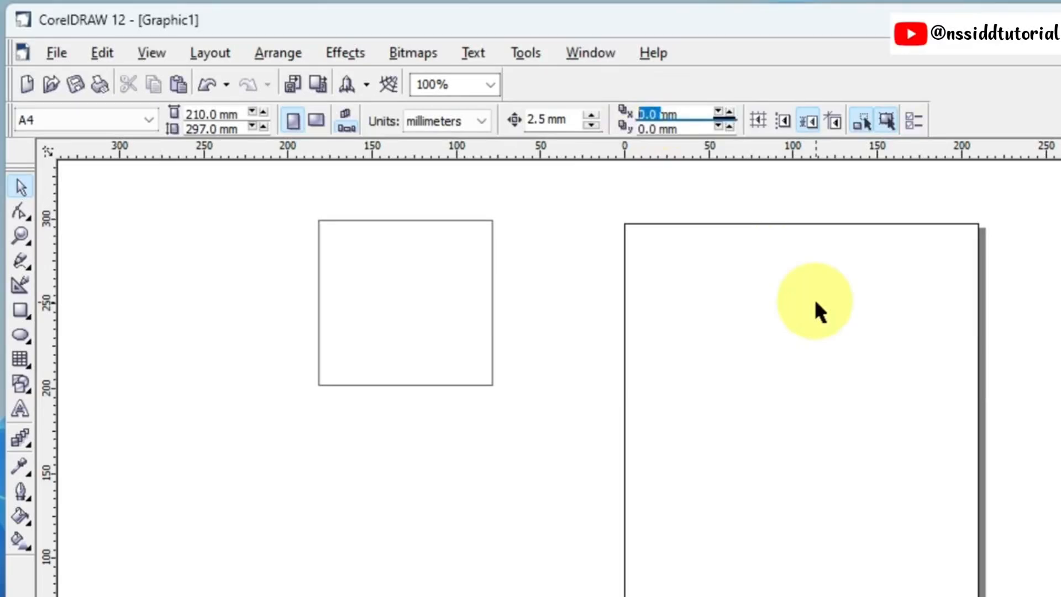
{"action": "type", "text": "6.35"}
{"action": "key", "text": "Return"}
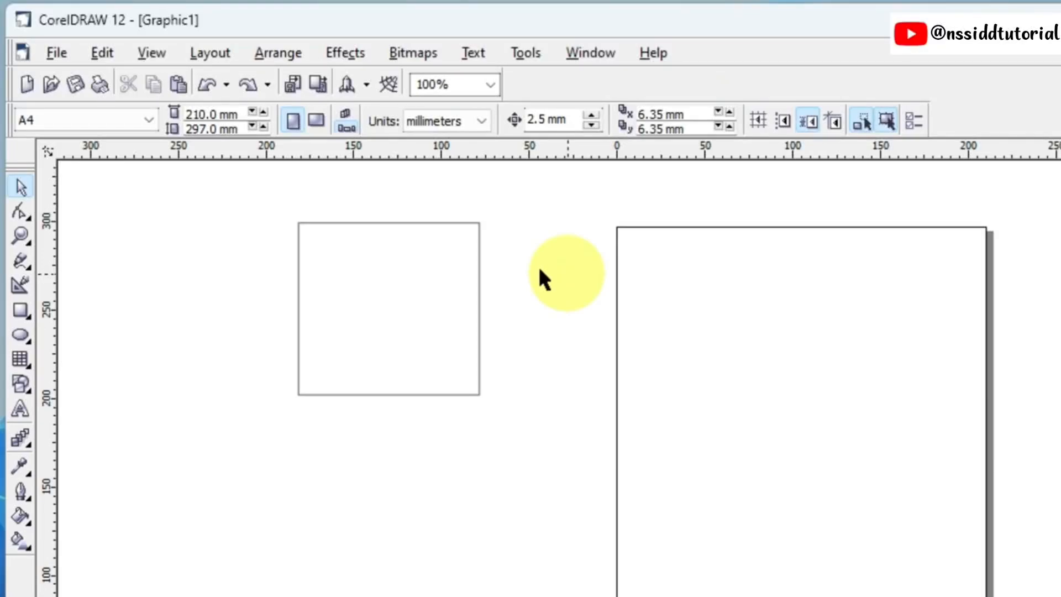
{"action": "left_click", "coordinate": [403, 280]}
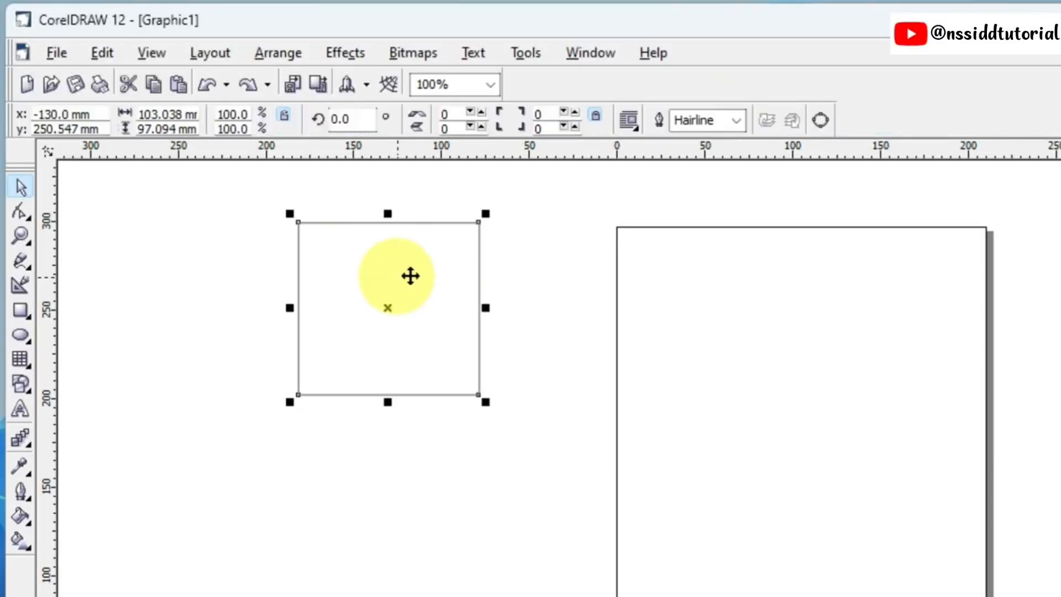
{"action": "left_click", "coordinate": [555, 248]}
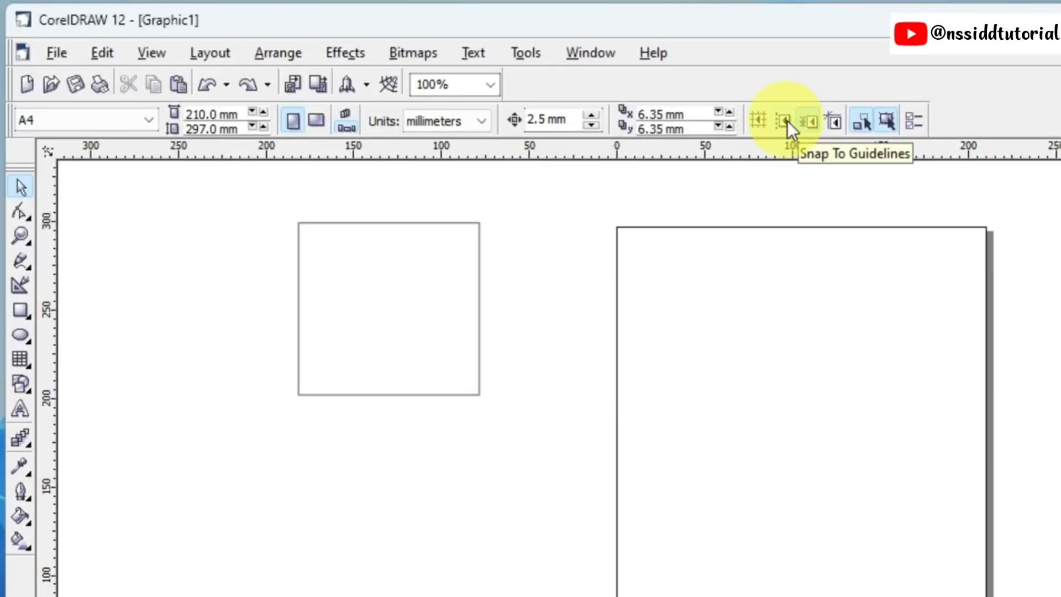
Step: Add a horizontal guideline at about y 272.7 mm and a vertical guideline at about x -69.2 mm, beside the rectangle
{"action": "left_click_drag", "start_coordinate": [597, 159], "coordinate": [602, 275]}
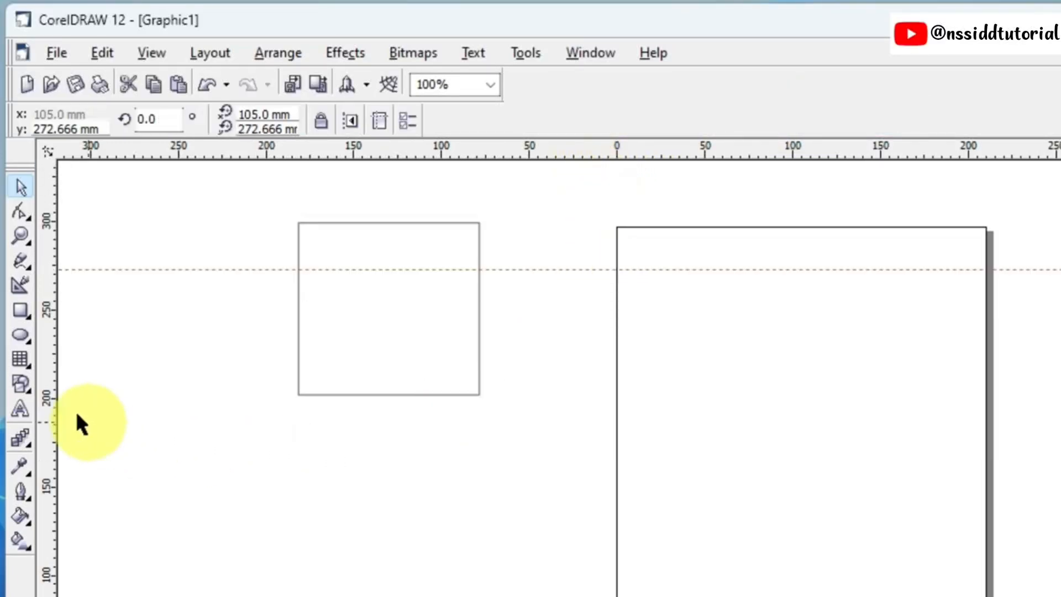
{"action": "left_click_drag", "start_coordinate": [49, 414], "coordinate": [495, 380]}
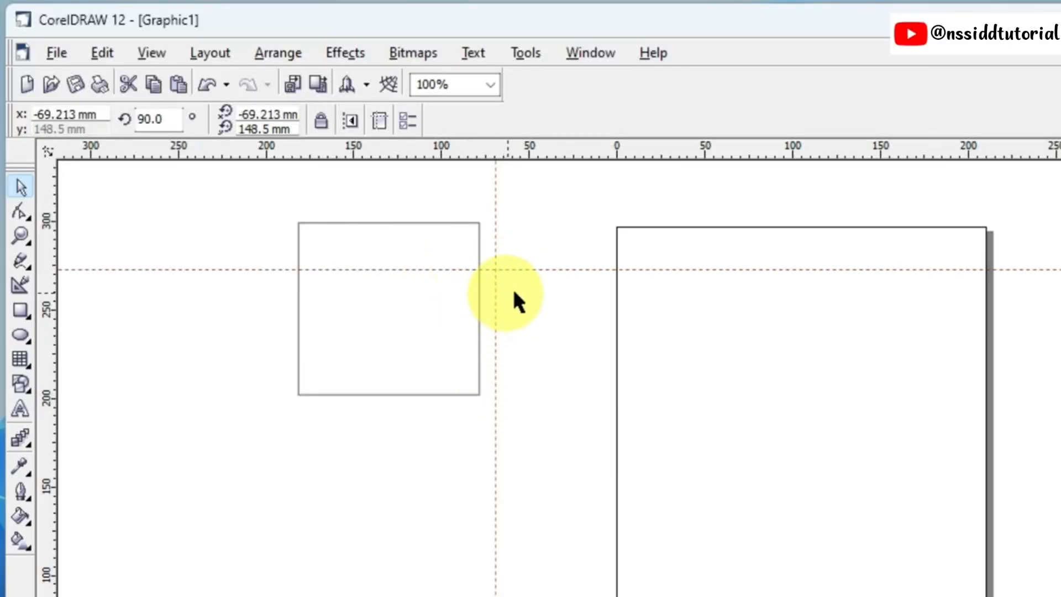
{"action": "left_click", "coordinate": [575, 329]}
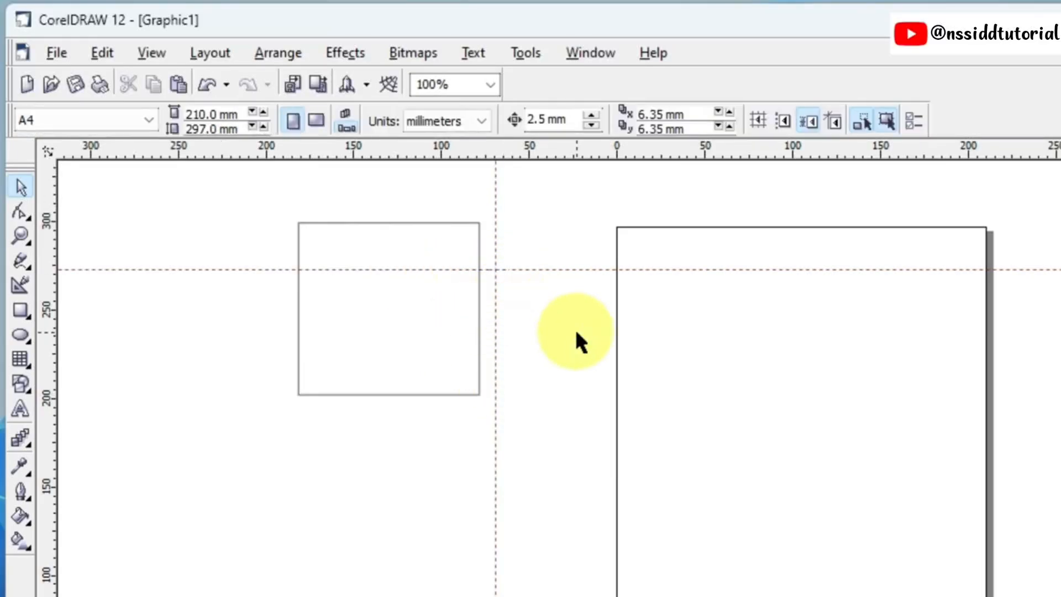
Step: Enable Snap To Guidelines and move the rectangle so its upper-left corner snaps to the guidelines' intersection
{"action": "left_click", "coordinate": [785, 121]}
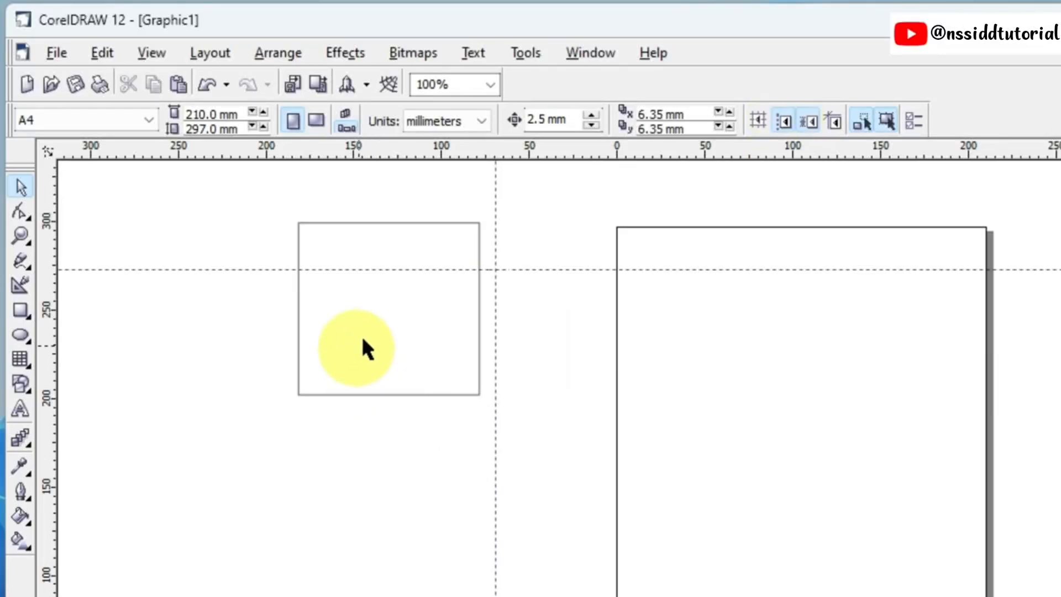
{"action": "left_click_drag", "start_coordinate": [363, 339], "coordinate": [562, 375]}
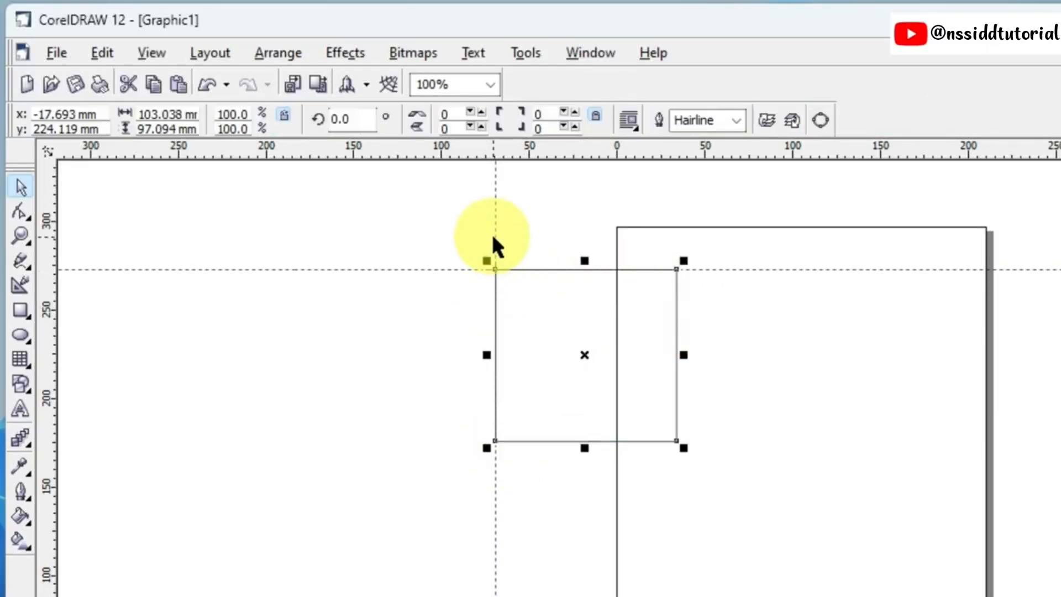
{"action": "left_click", "coordinate": [765, 343]}
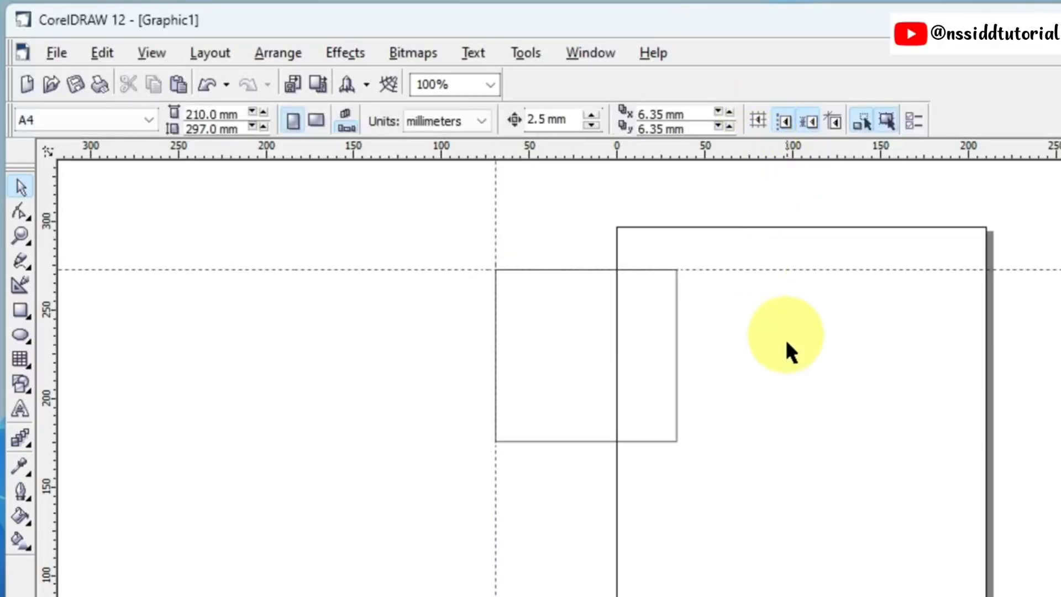
Step: Disable Snap To Guidelines and delete the horizontal and vertical guidelines
{"action": "left_click", "coordinate": [786, 120]}
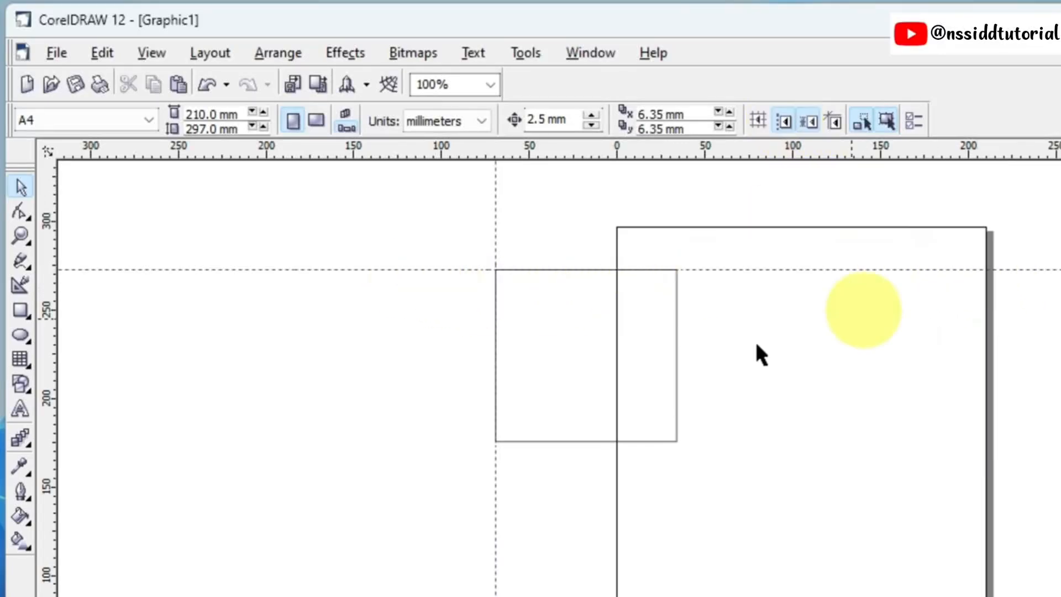
{"action": "left_click", "coordinate": [783, 122]}
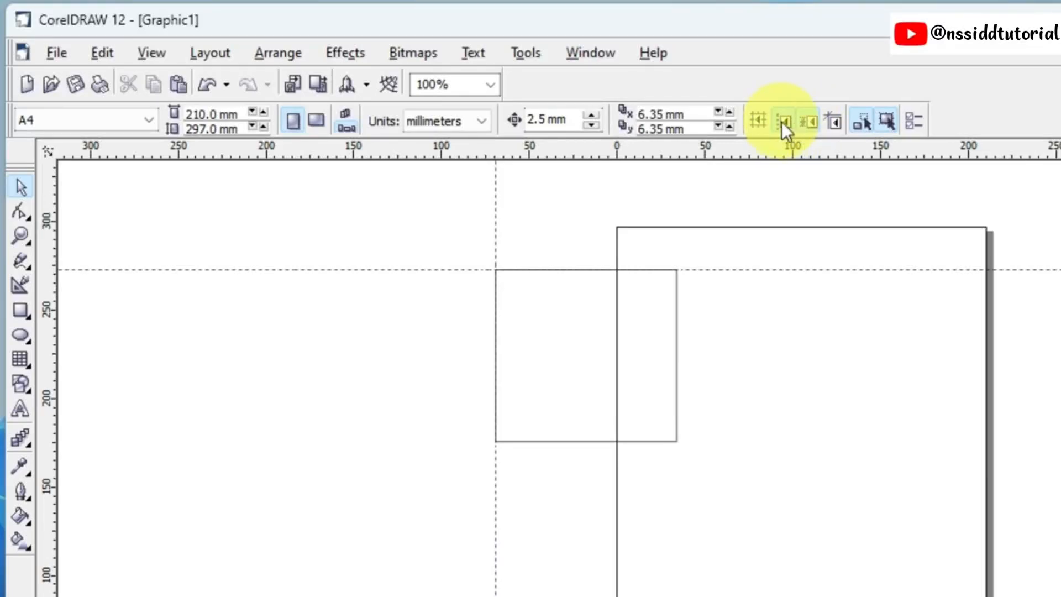
{"action": "left_click", "coordinate": [698, 269]}
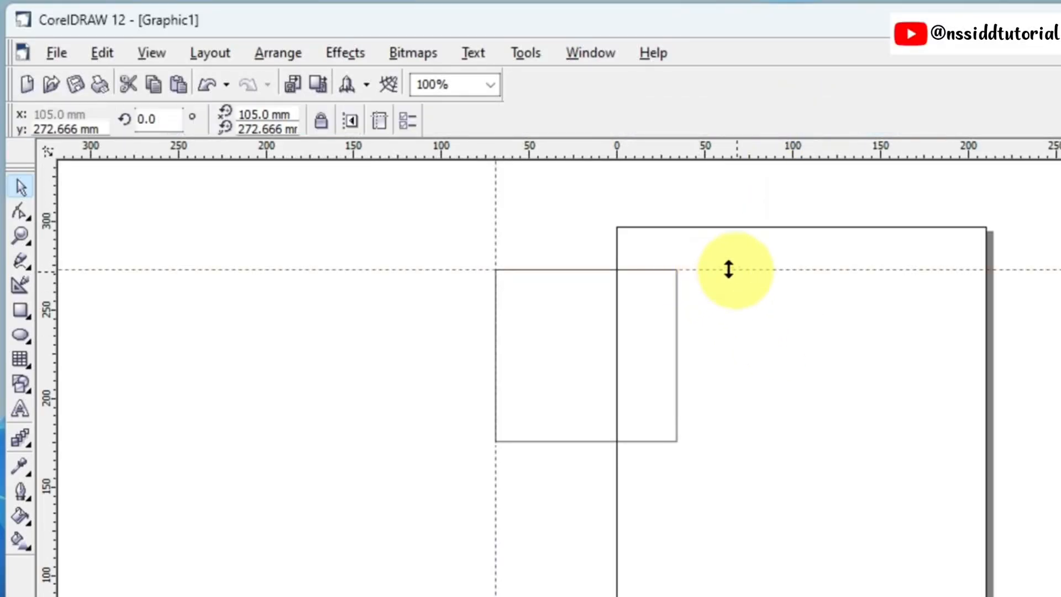
{"action": "key", "text": "Delete"}
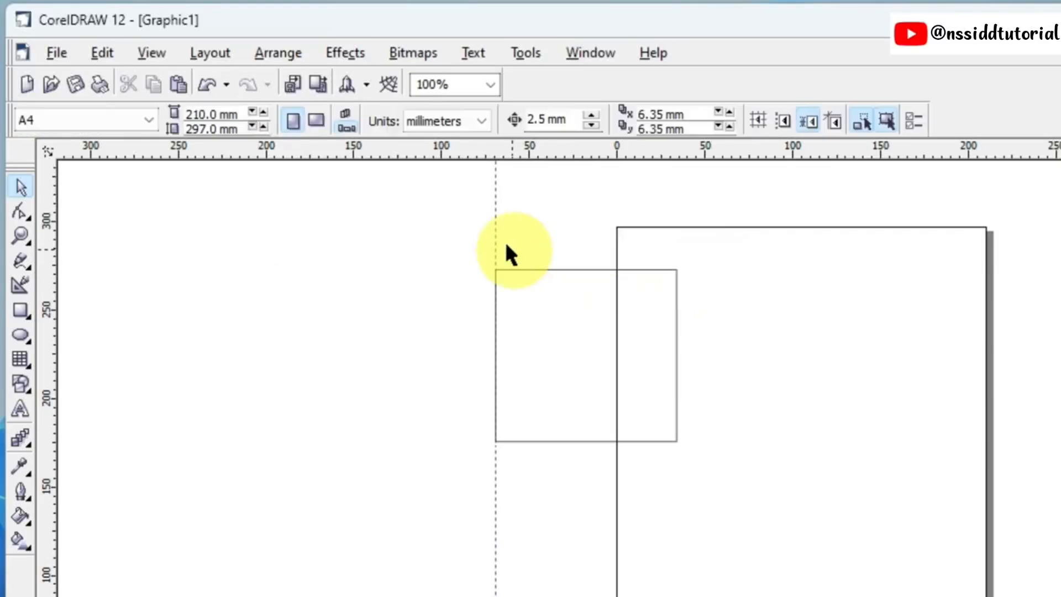
{"action": "left_click", "coordinate": [496, 226]}
{"action": "key", "text": "Delete"}
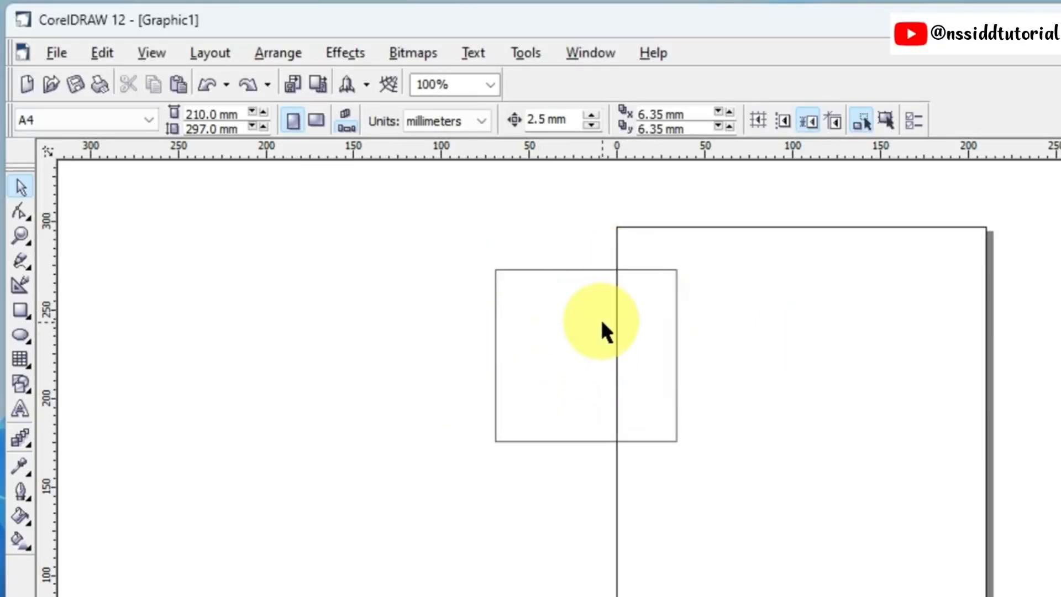
Step: Select the unfilled rectangle by its outline and move it left clear of the page, level with the page's top edge
{"action": "left_click", "coordinate": [549, 269]}
{"action": "left_click_drag", "start_coordinate": [602, 371], "coordinate": [447, 323]}
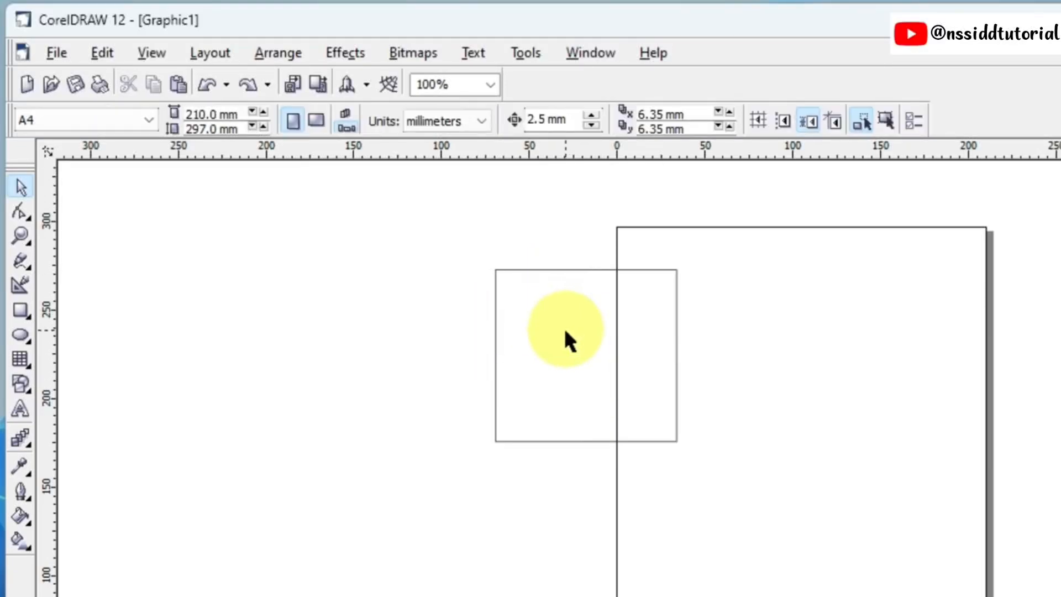
{"action": "left_click", "coordinate": [568, 269]}
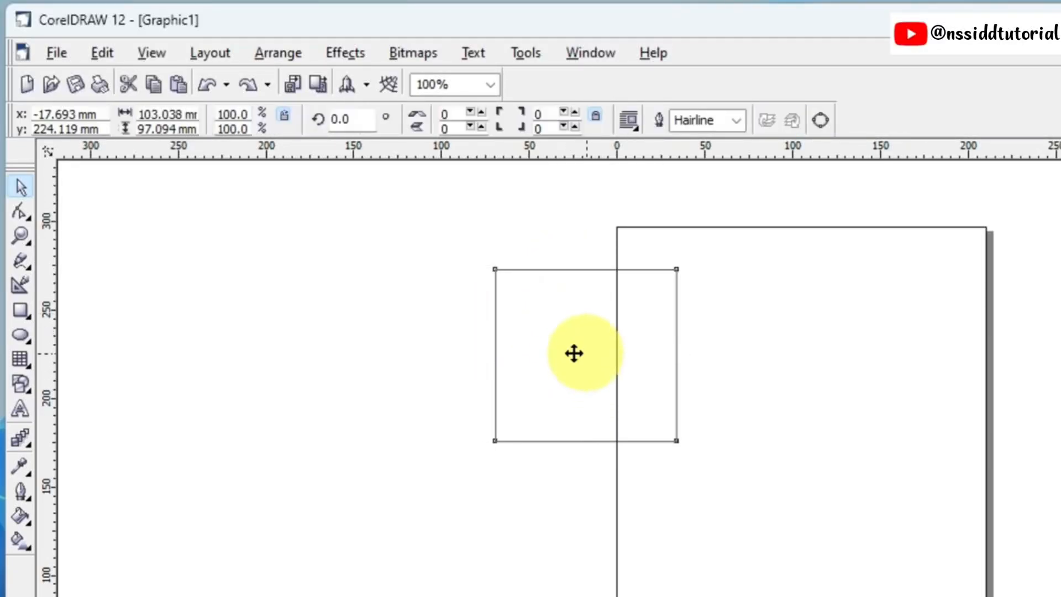
{"action": "left_click_drag", "start_coordinate": [574, 353], "coordinate": [455, 312]}
{"action": "left_click", "coordinate": [650, 348]}
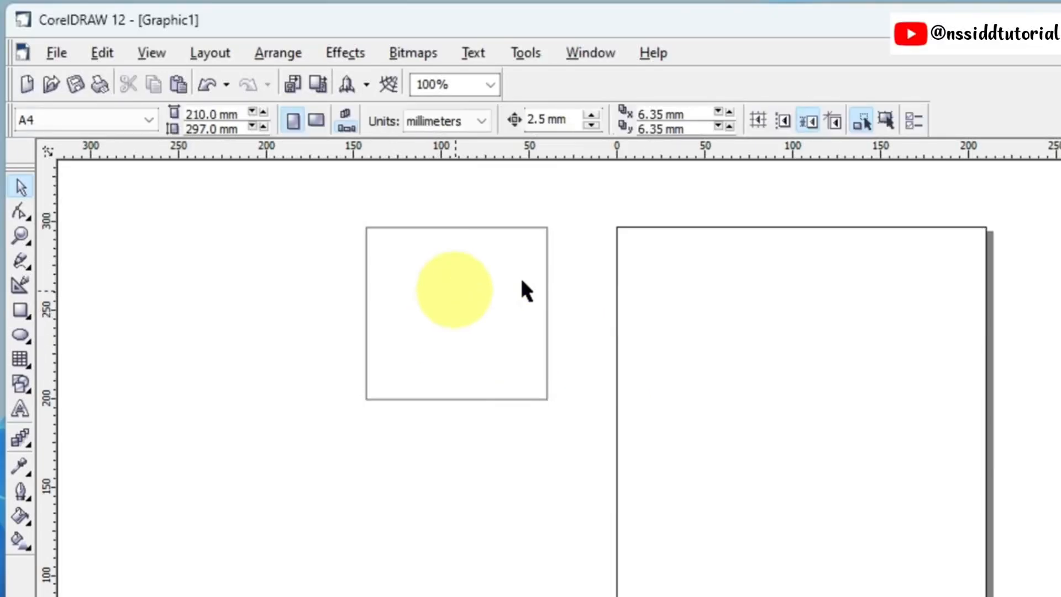
Step: Enable Treat As Filled and select the unfilled rectangle from inside its outline, clearing the selection when done
{"action": "left_click", "coordinate": [888, 118]}
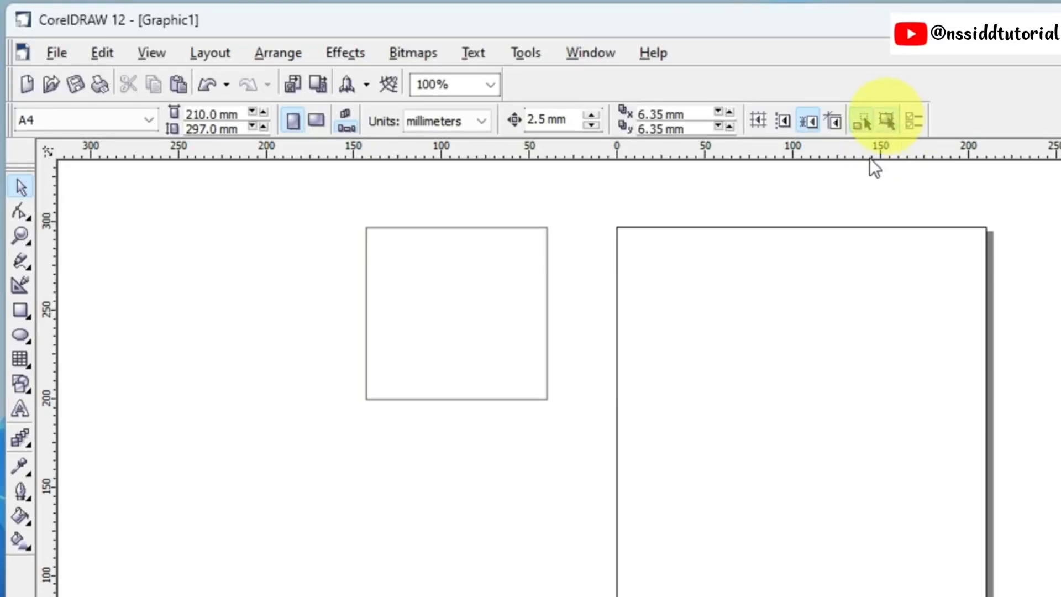
{"action": "left_click", "coordinate": [448, 299]}
{"action": "left_click", "coordinate": [446, 296]}
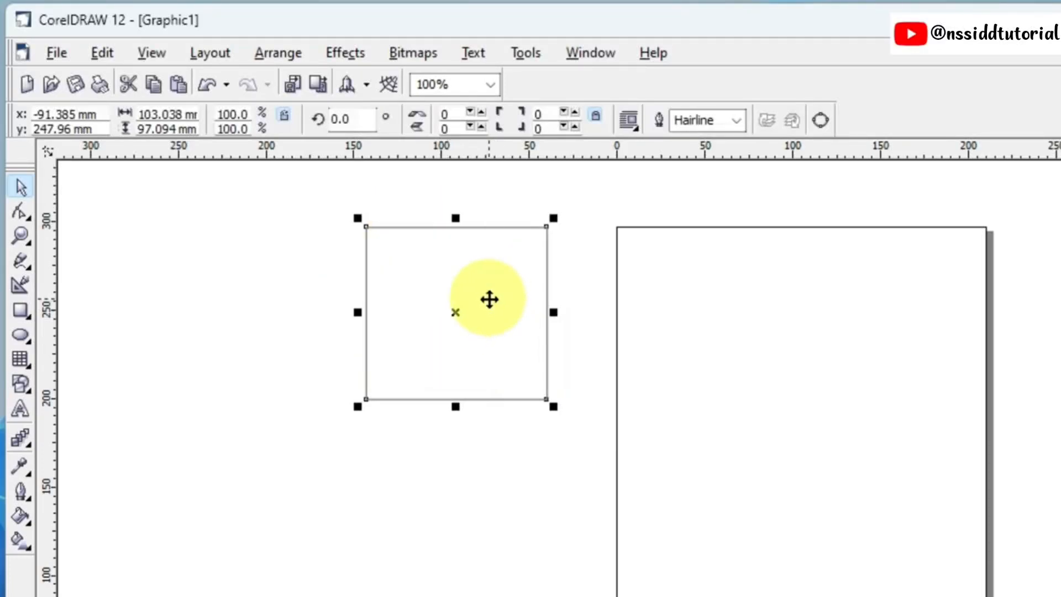
{"action": "left_click", "coordinate": [641, 290]}
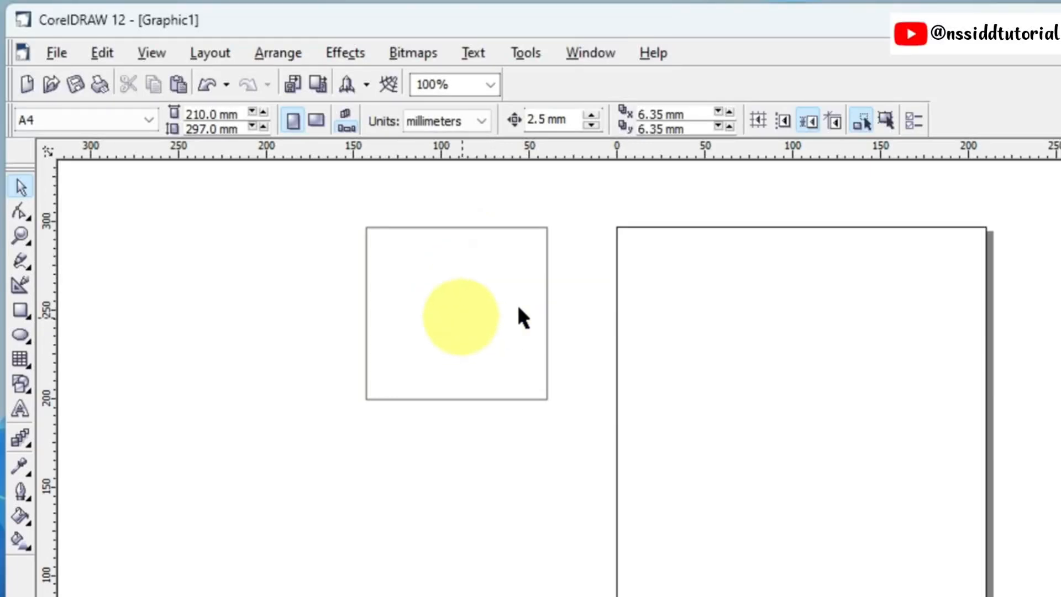
Step: Enable Treat As Filled and move the unfilled rectangle by its interior over the page's upper-left corner, centred at about x 11.9 mm, y 263.8 mm
{"action": "left_click", "coordinate": [887, 121]}
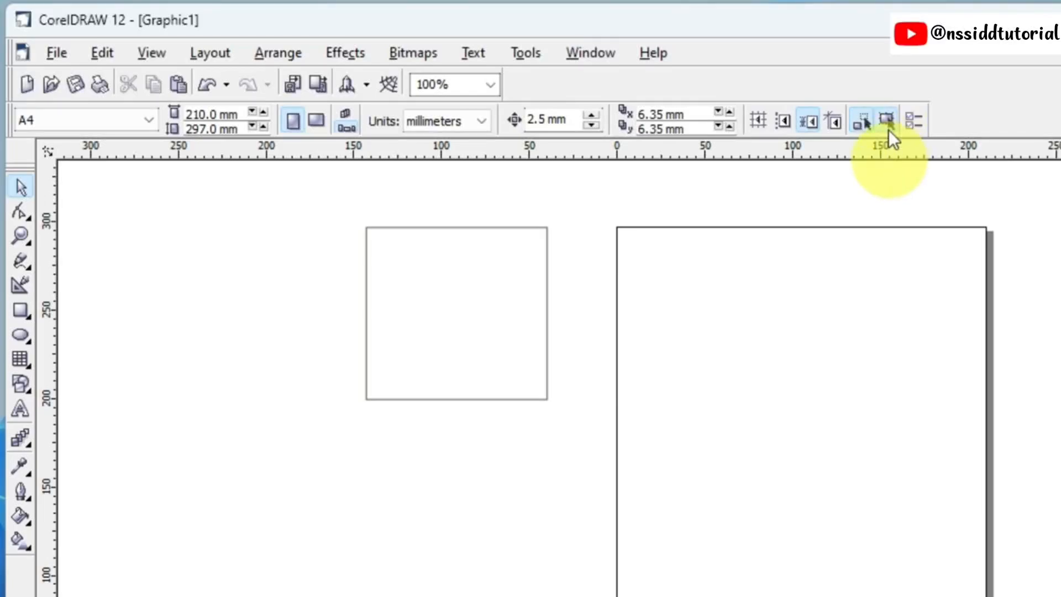
{"action": "left_click", "coordinate": [449, 309]}
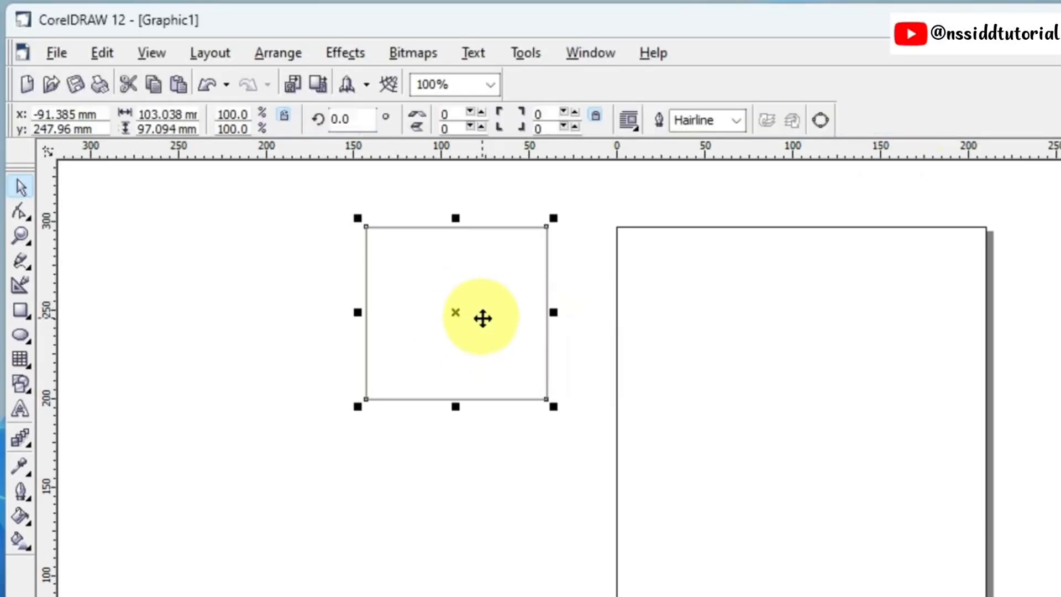
{"action": "left_click_drag", "start_coordinate": [479, 320], "coordinate": [613, 288]}
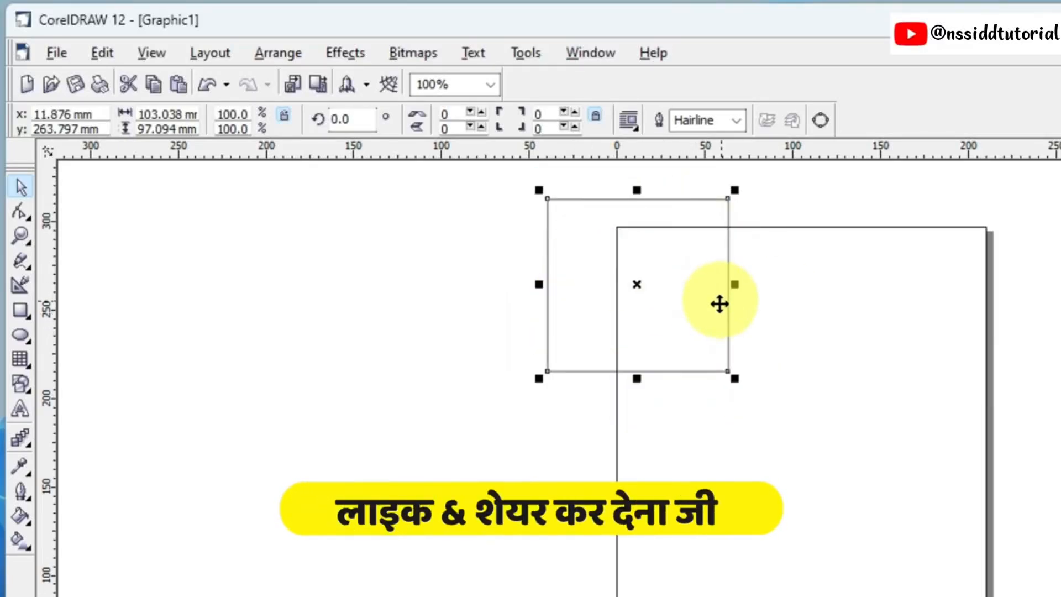
{"action": "left_click", "coordinate": [836, 326]}
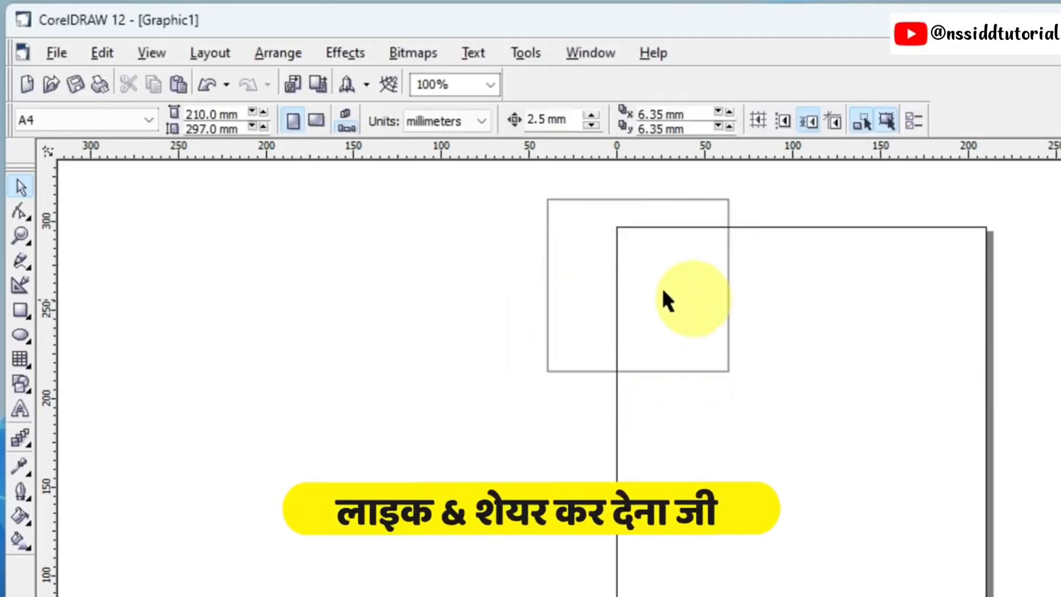
{"action": "left_click", "coordinate": [641, 280]}
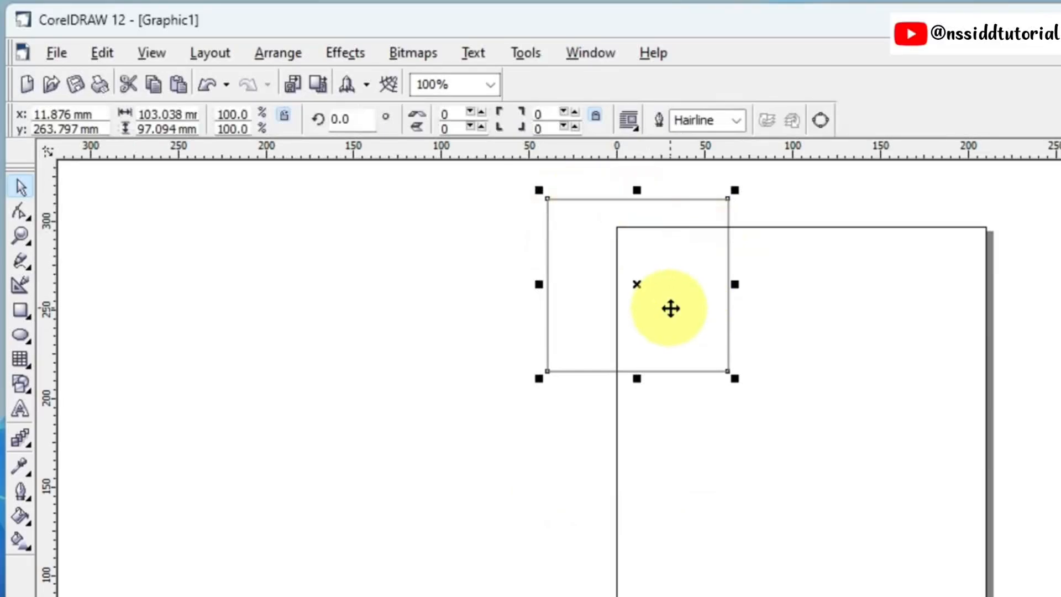
{"action": "left_click", "coordinate": [779, 310]}
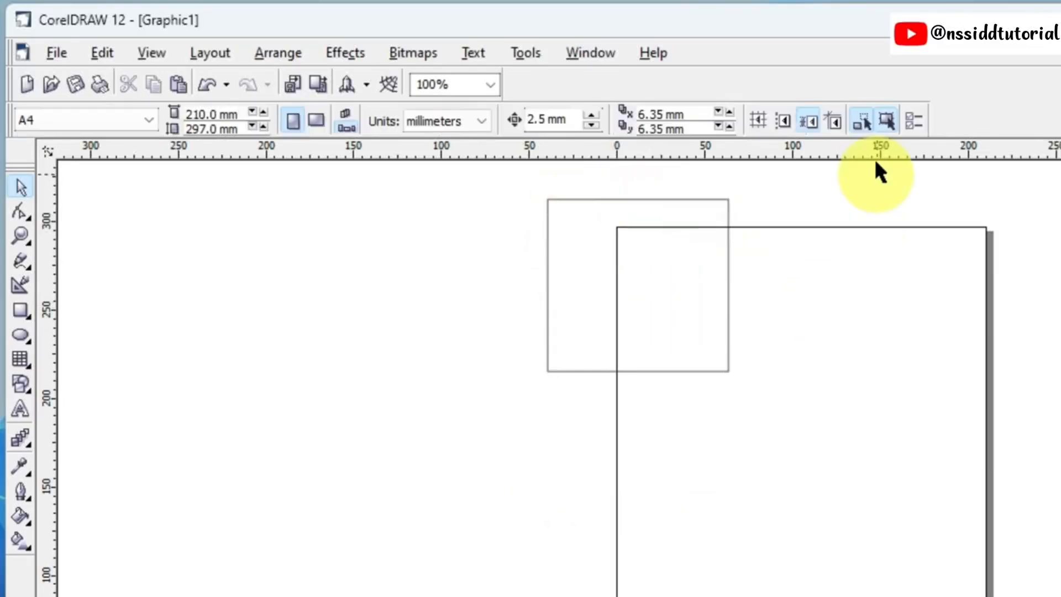
Step: Disable Treat As Filled, then select the rectangle by its outline and fill it with dark purple
{"action": "left_click", "coordinate": [888, 118]}
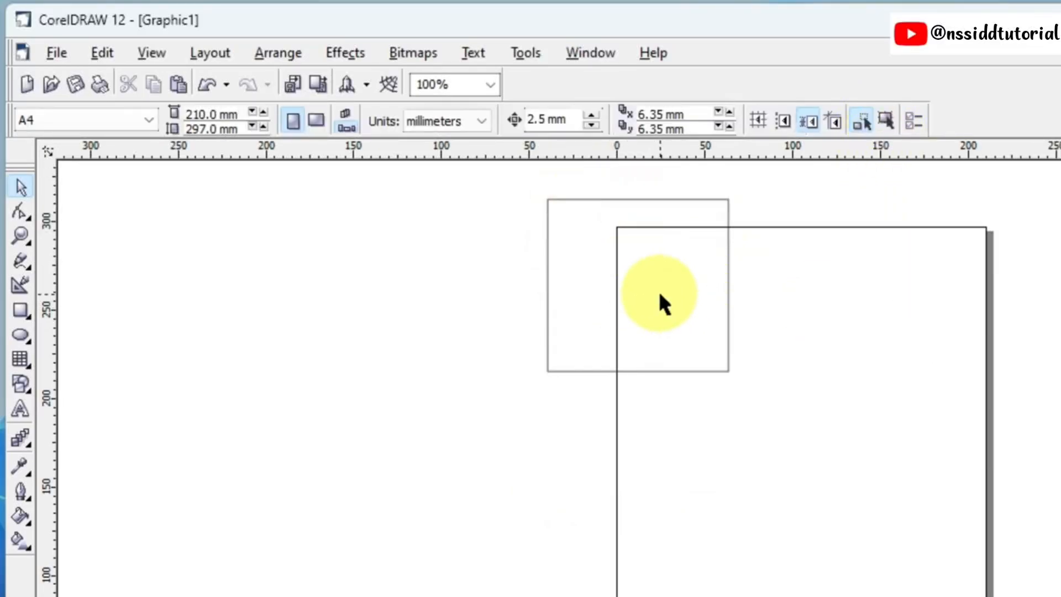
{"action": "left_click", "coordinate": [647, 201]}
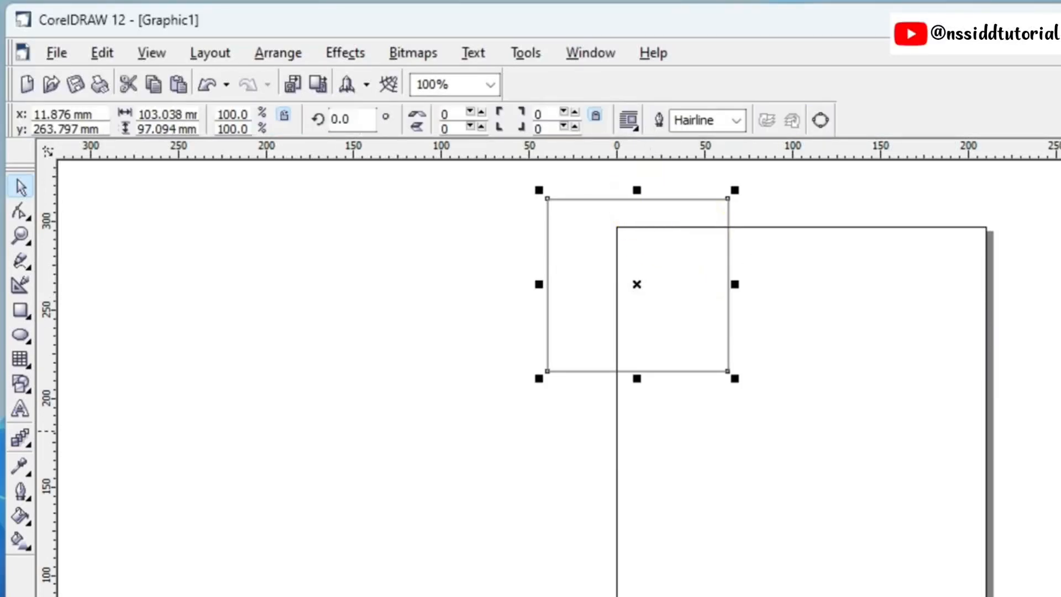
{"action": "left_click", "coordinate": [1060, 431]}
{"action": "left_click", "coordinate": [964, 351]}
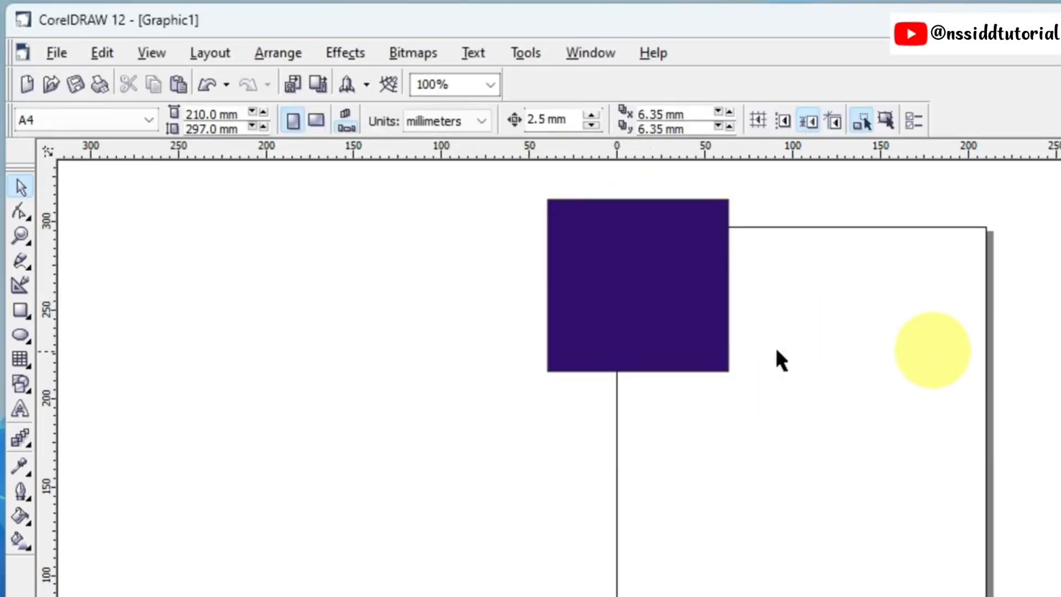
Step: Test selecting the purple-filled rectangle from its interior with Treat As Filled disabled, deselecting it each time
{"action": "left_click", "coordinate": [652, 309]}
{"action": "left_click", "coordinate": [757, 320]}
{"action": "left_click", "coordinate": [646, 300]}
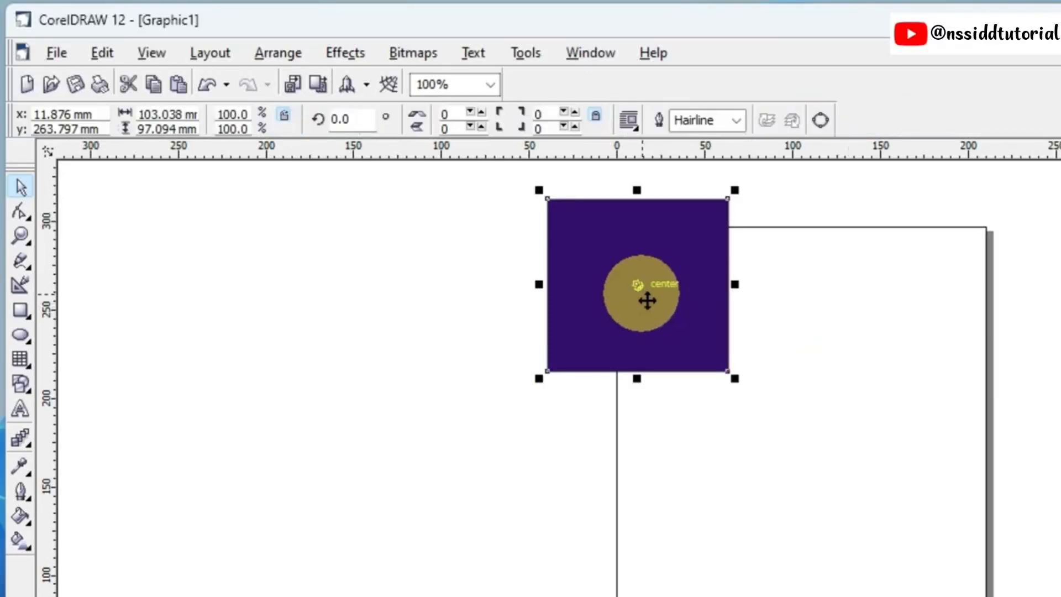
{"action": "left_click", "coordinate": [831, 315]}
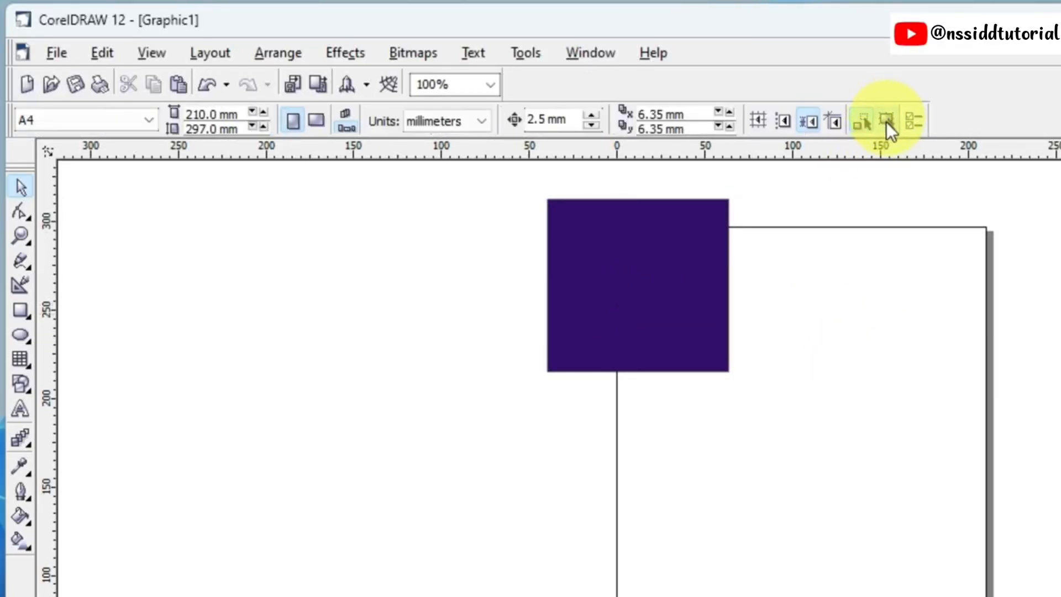
Step: Remove the rectangle's fill and, with Treat As Filled enabled, move it by its interior left of the page to about x -119.9 mm, y 241.6 mm
{"action": "left_click", "coordinate": [626, 276]}
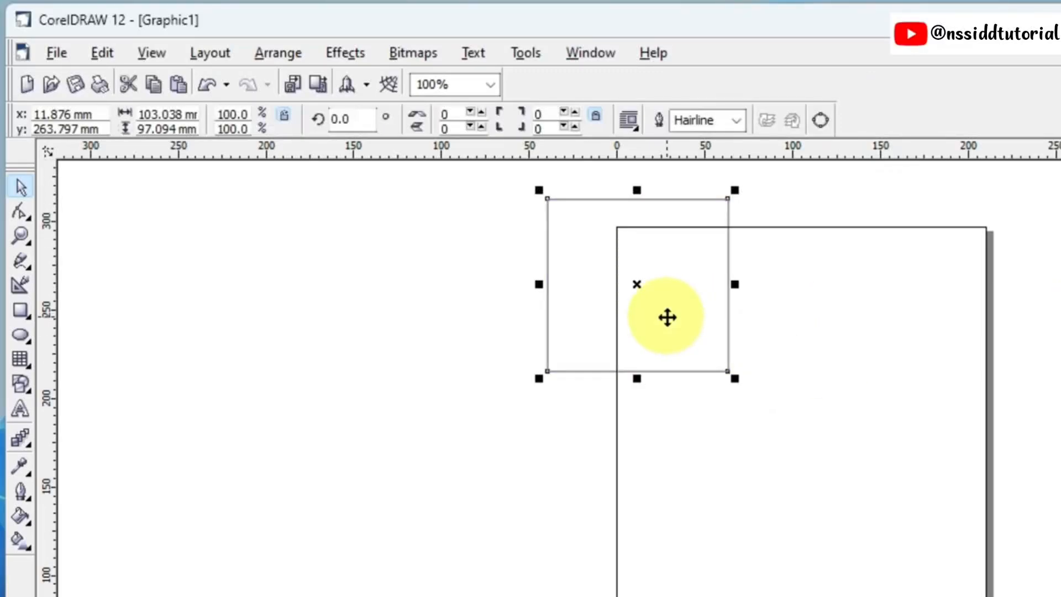
{"action": "left_click_drag", "start_coordinate": [668, 315], "coordinate": [436, 355]}
{"action": "left_click", "coordinate": [372, 320]}
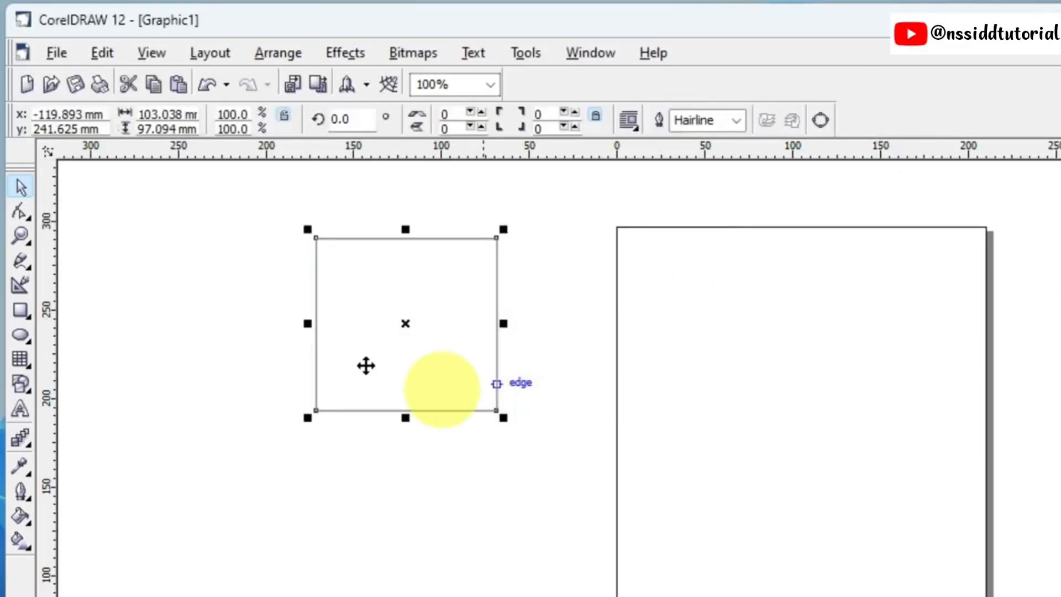
{"action": "left_click", "coordinate": [699, 356]}
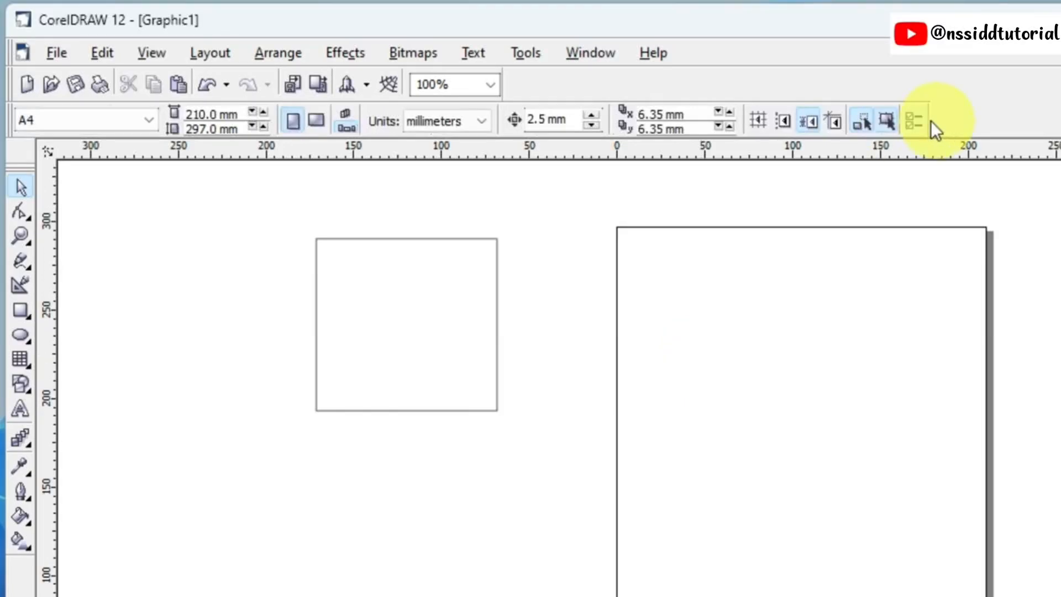